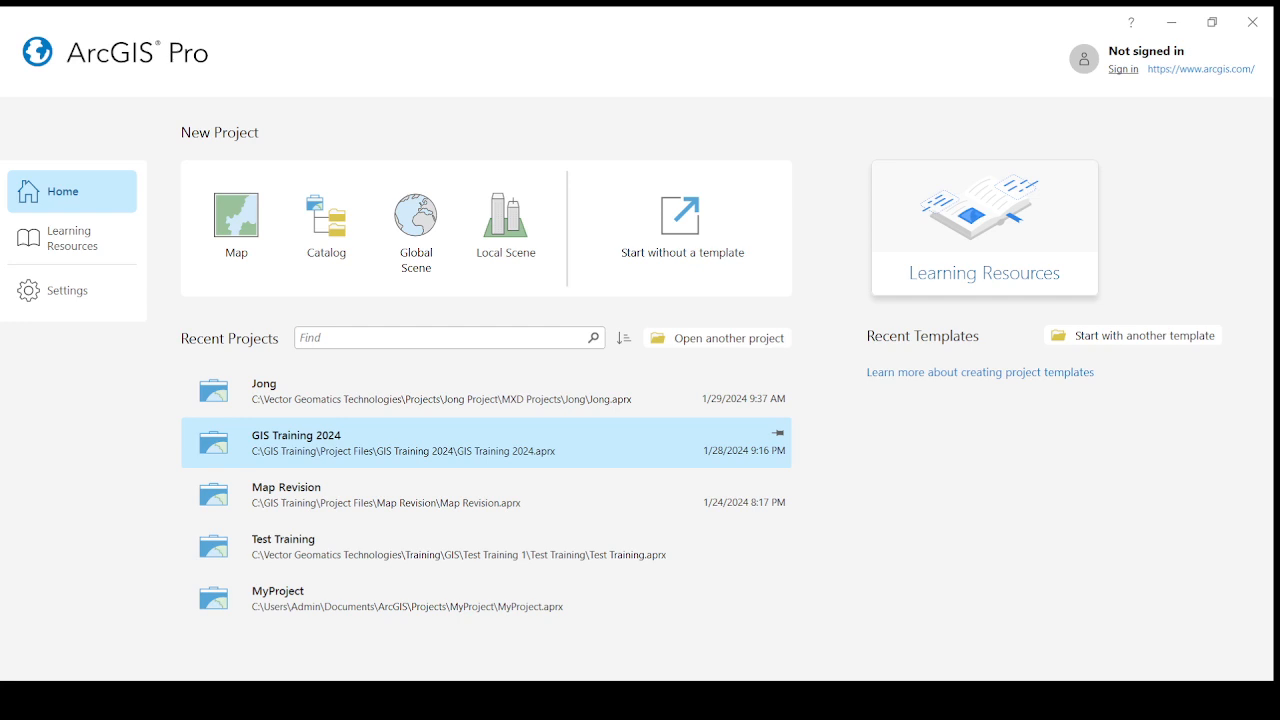
- Open the recent project GIS Training 2024 and look over its map
click(259, 441)
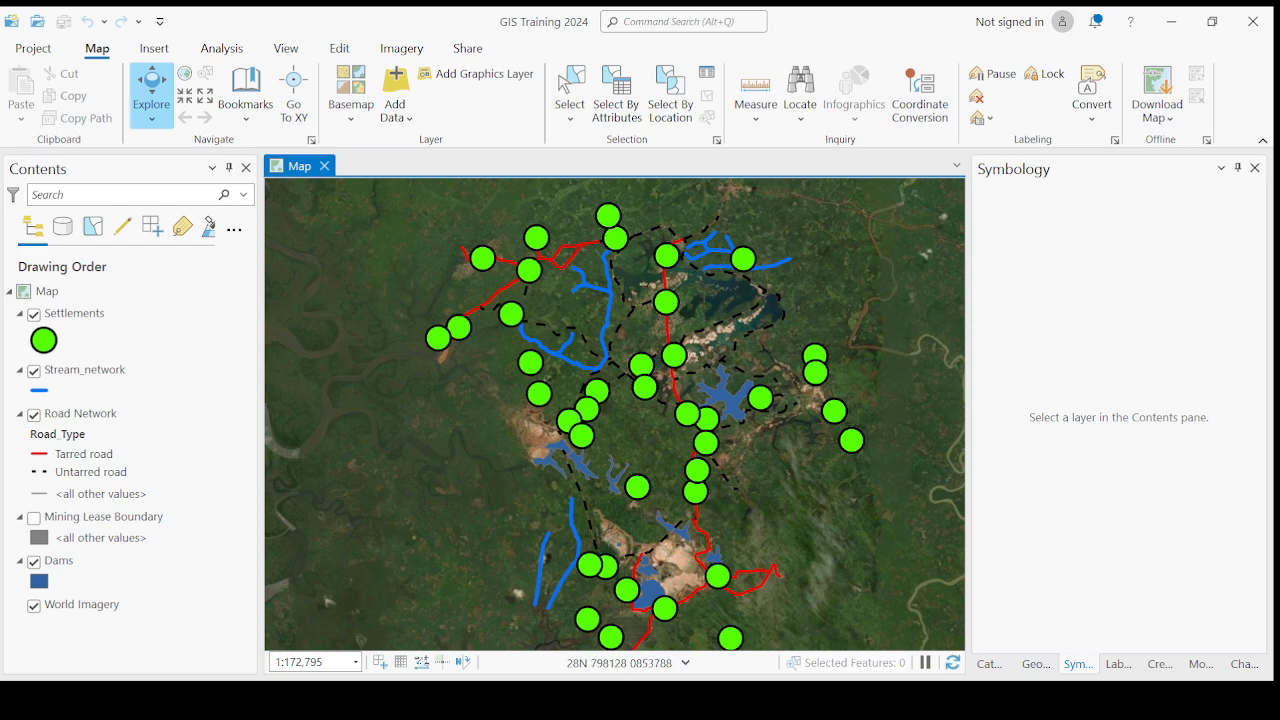
scroll(665, 470, up, 2)
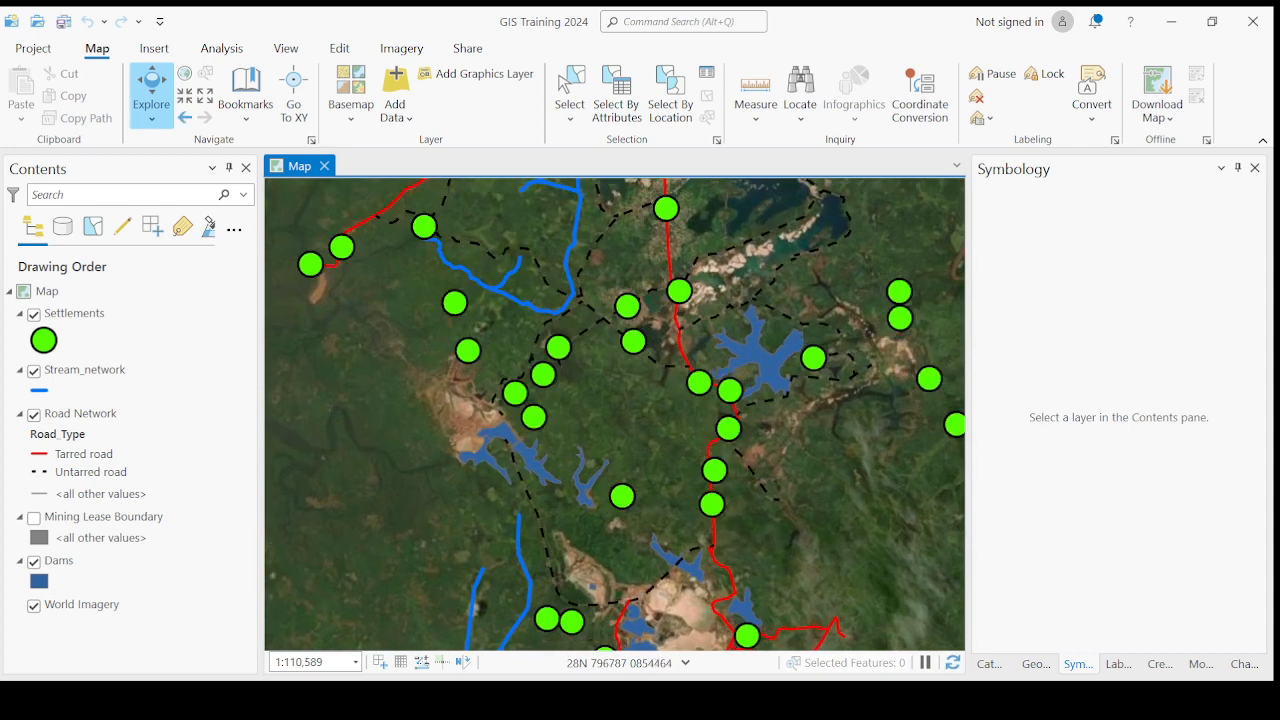
scroll(624, 447, down, 2)
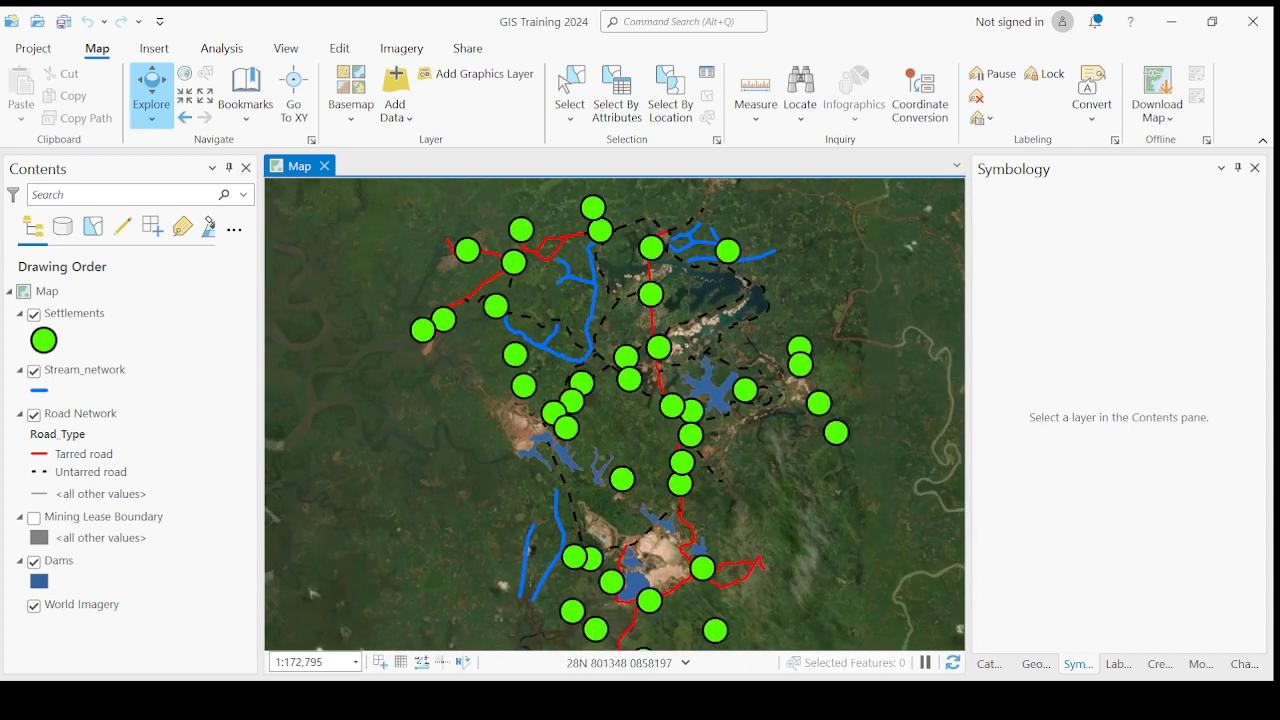
scroll(605, 411, down, 2)
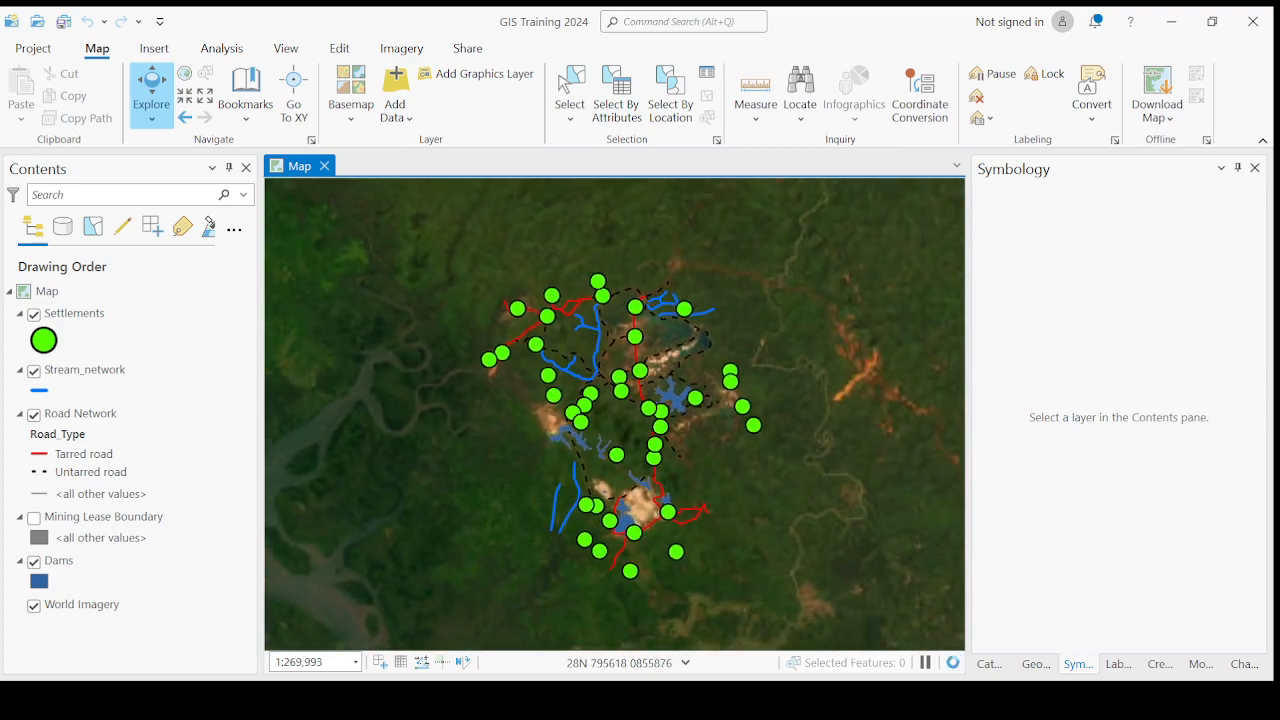
scroll(605, 415, up, 2)
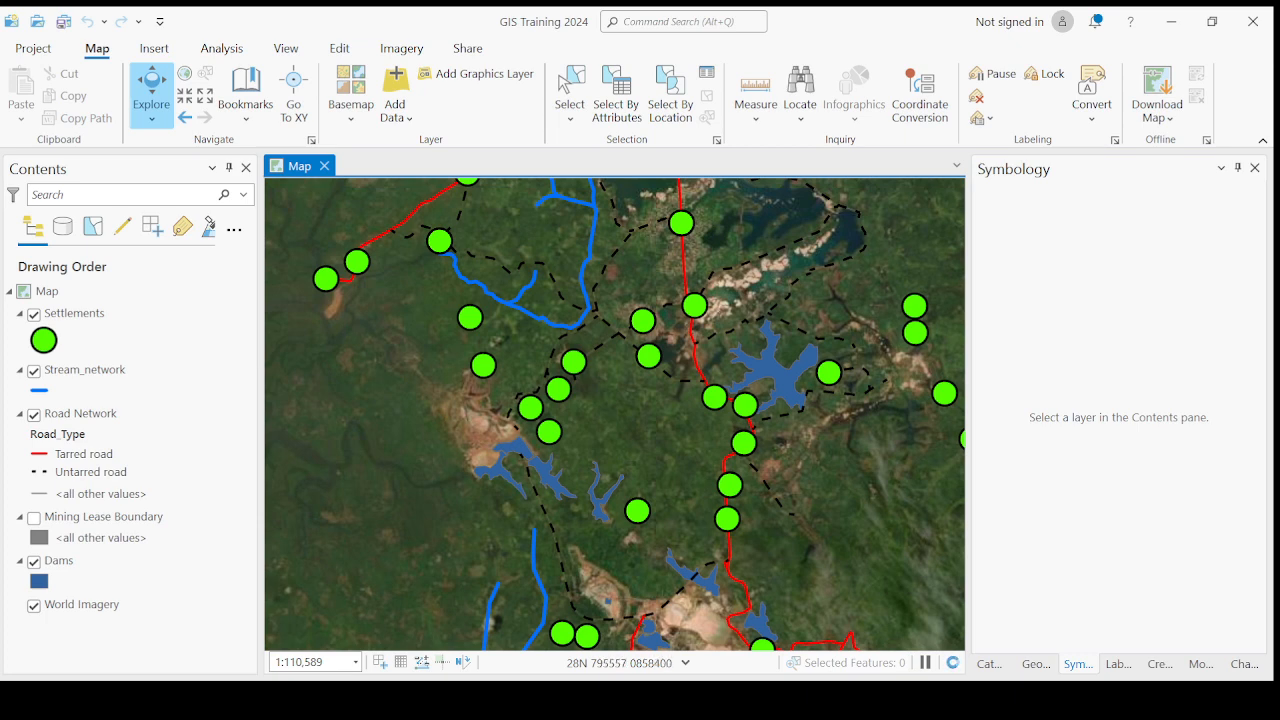
- Change the Road Network layer's primary symbology to Single Symbol and inspect the roads on the map
click(87, 419)
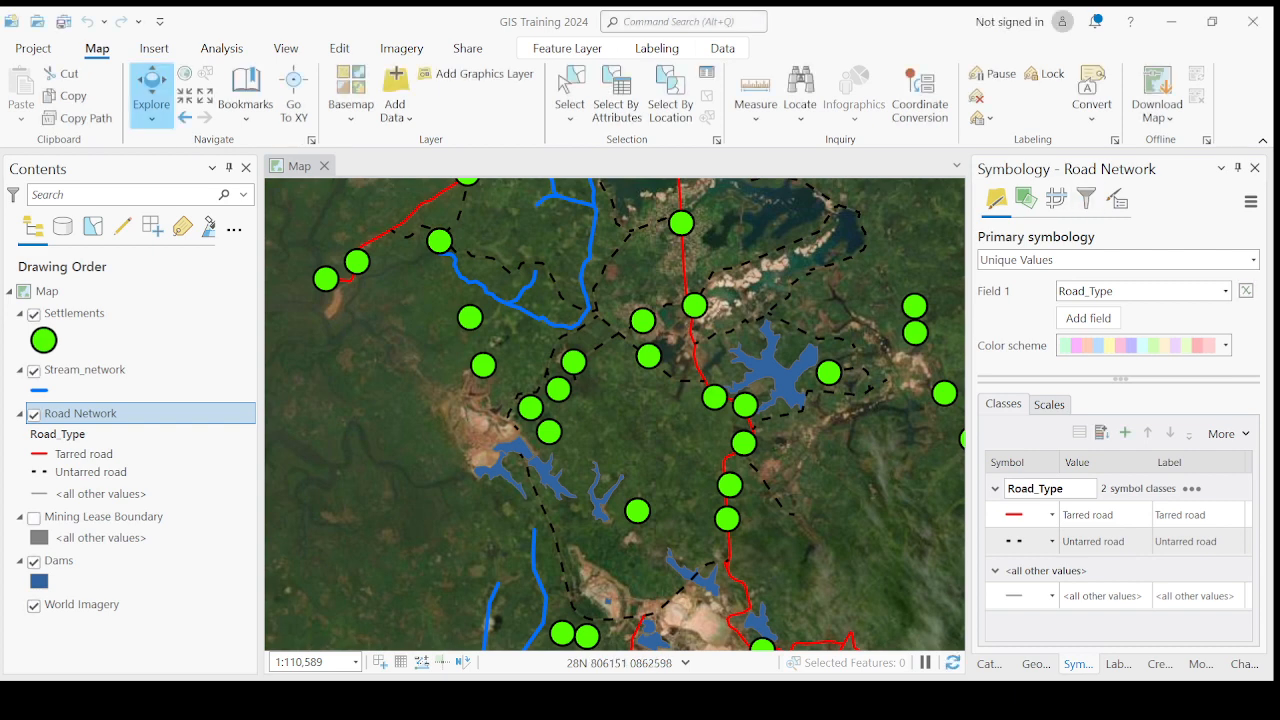
click(1126, 263)
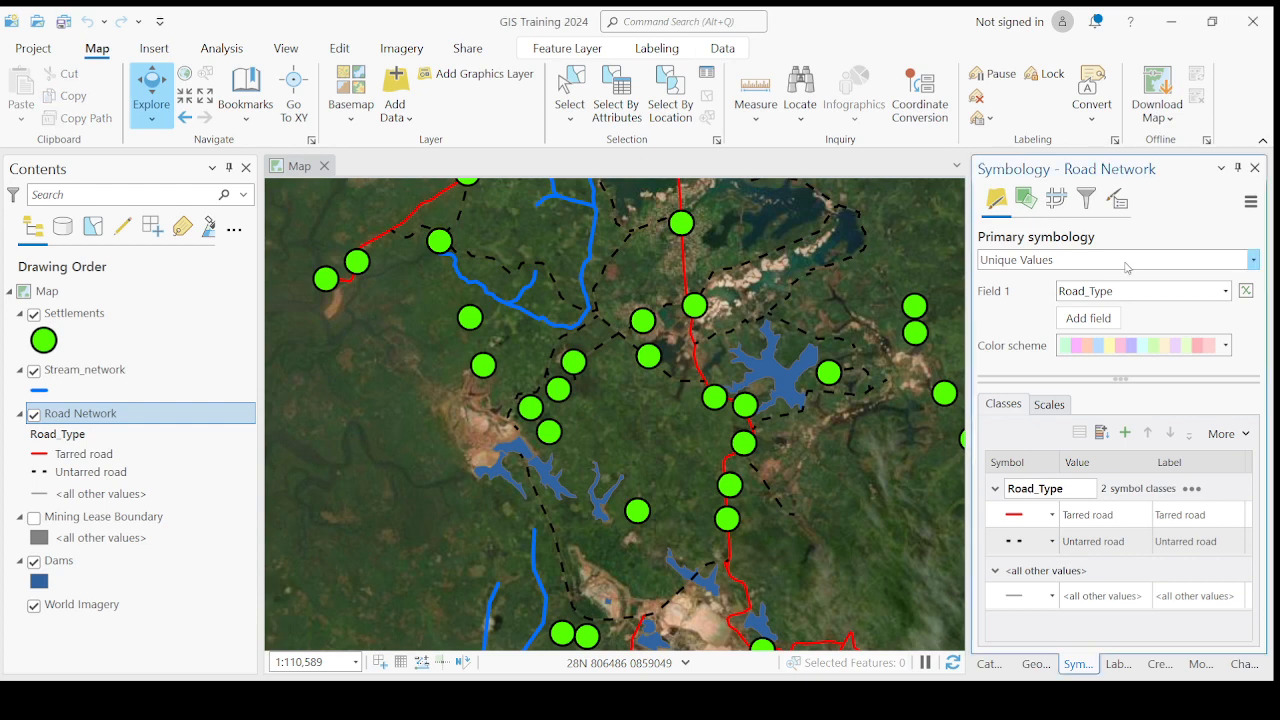
click(1075, 299)
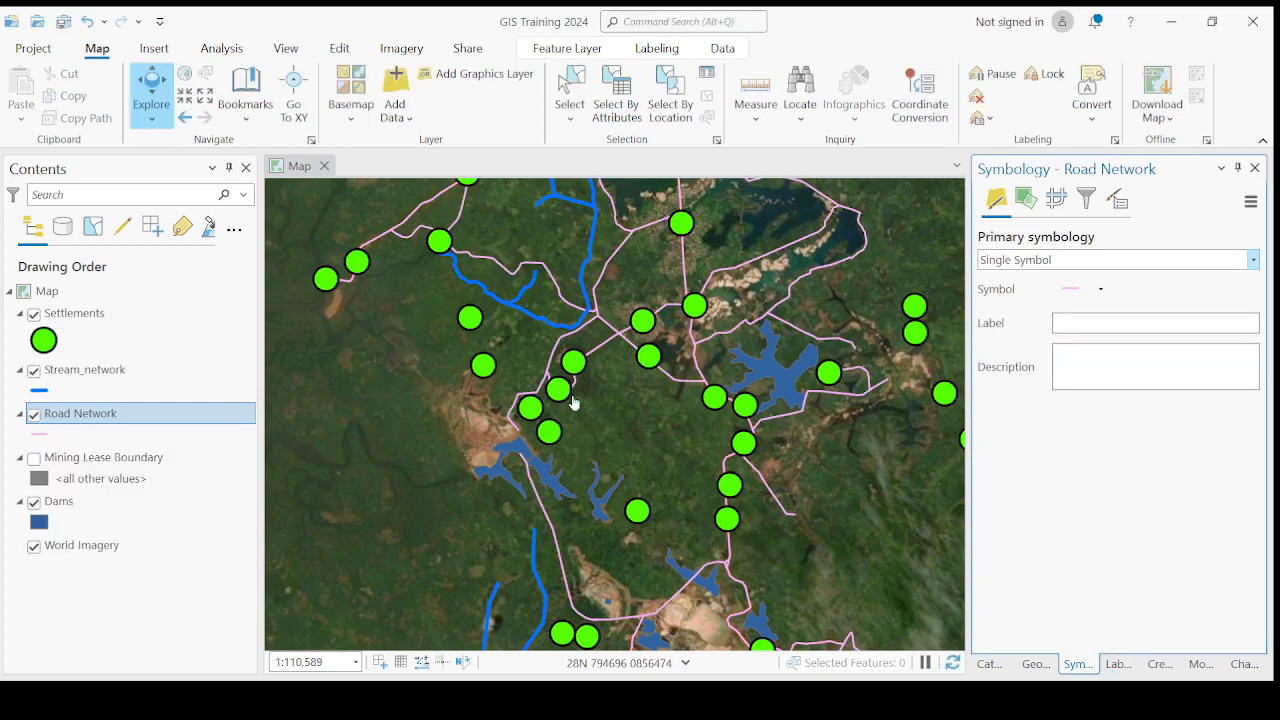
drag(592, 386, 582, 448)
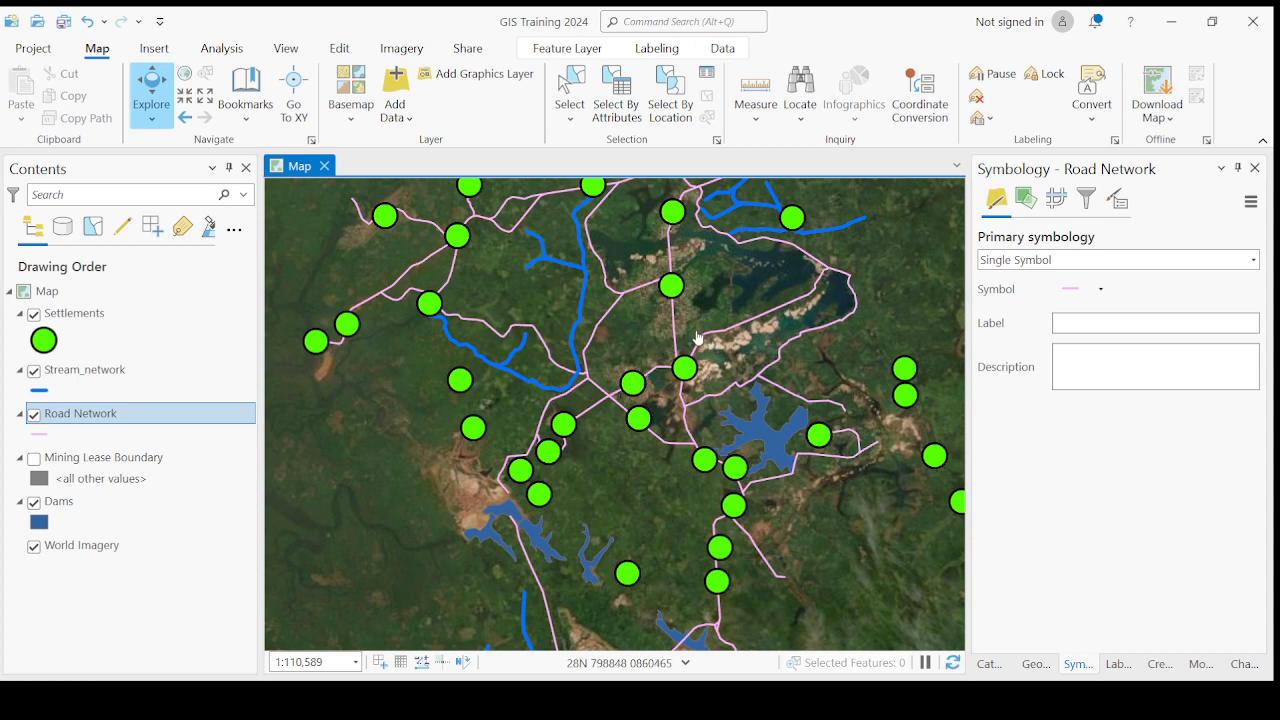
scroll(662, 362, down, 1)
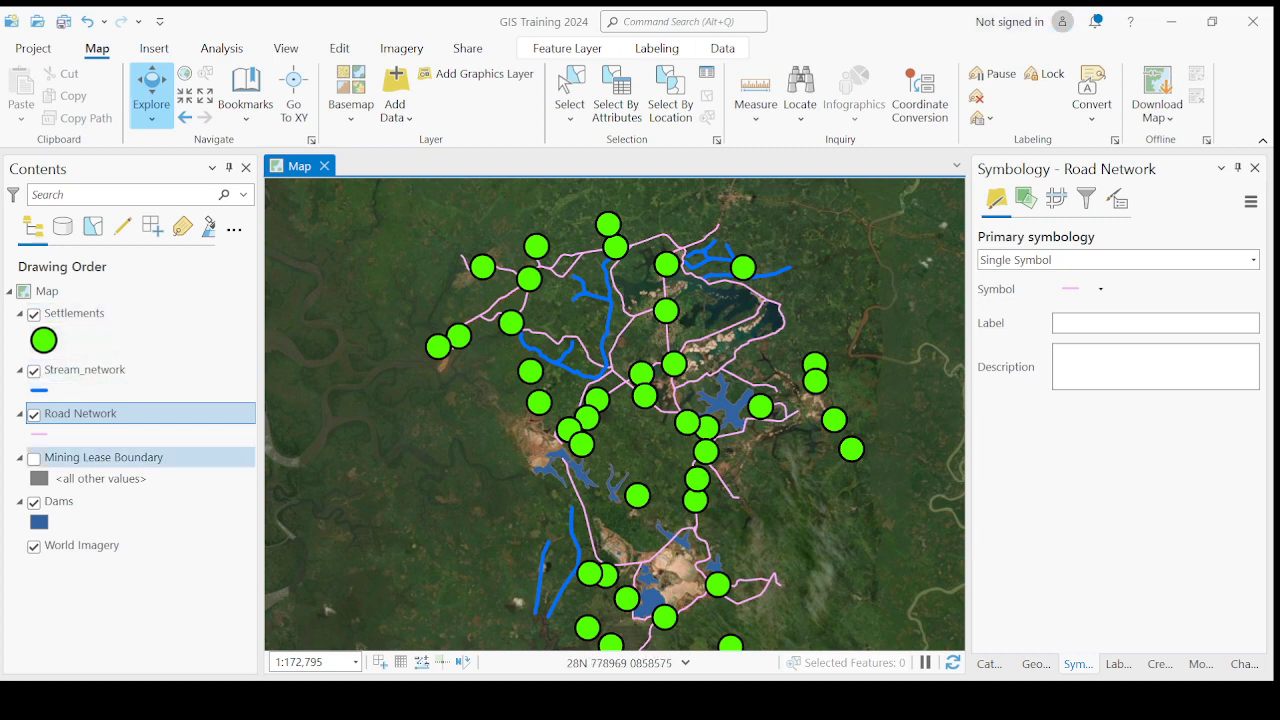
- Change the Mining Lease Boundary layer's primary symbology to Single Symbol
click(86, 462)
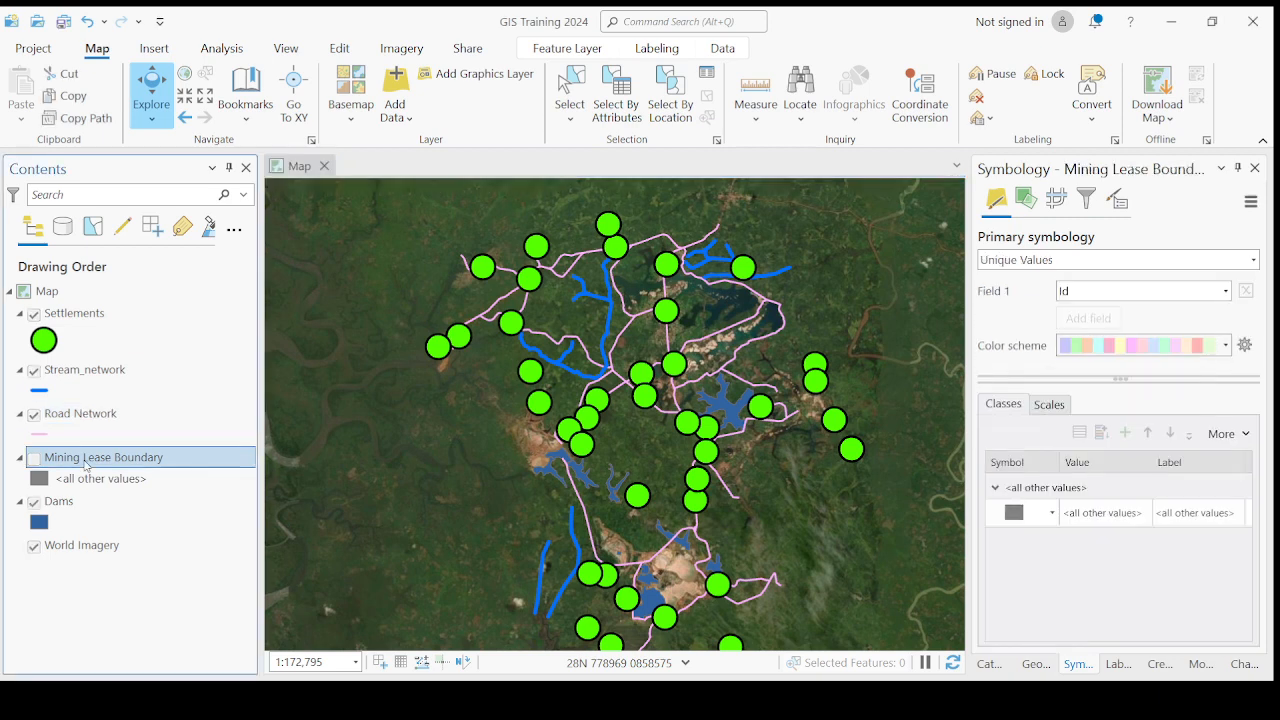
click(1116, 260)
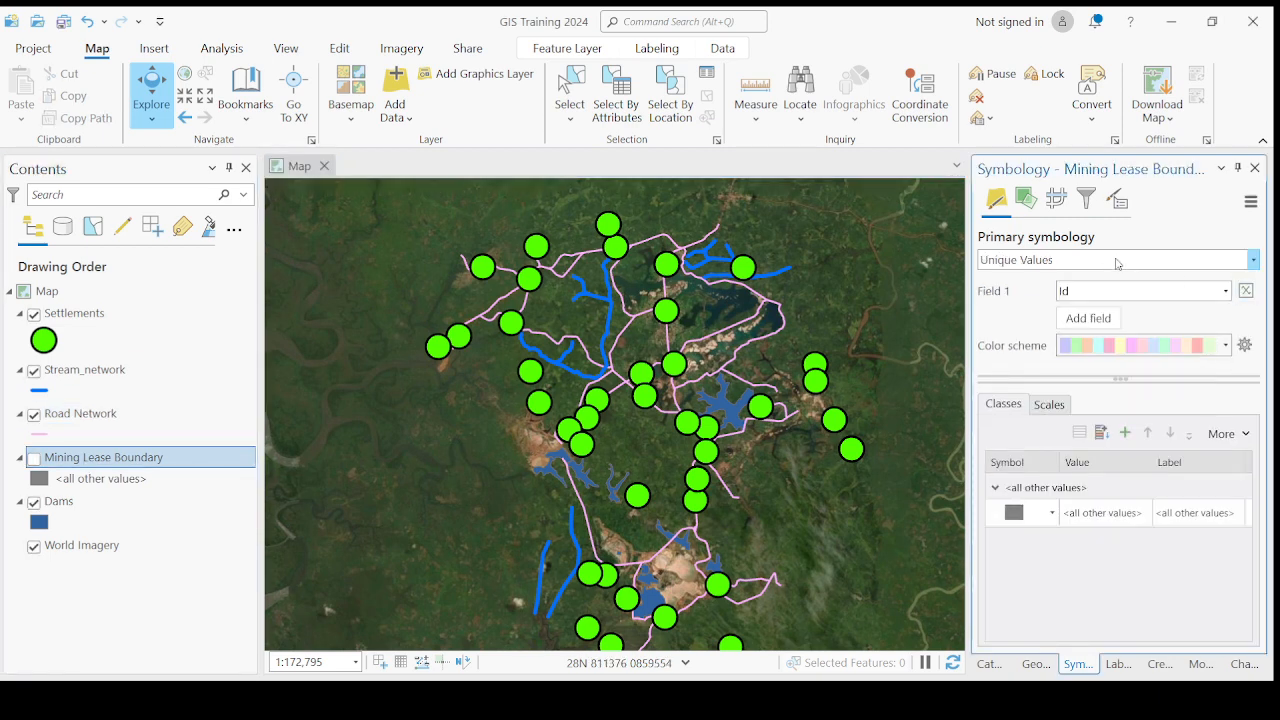
click(1026, 290)
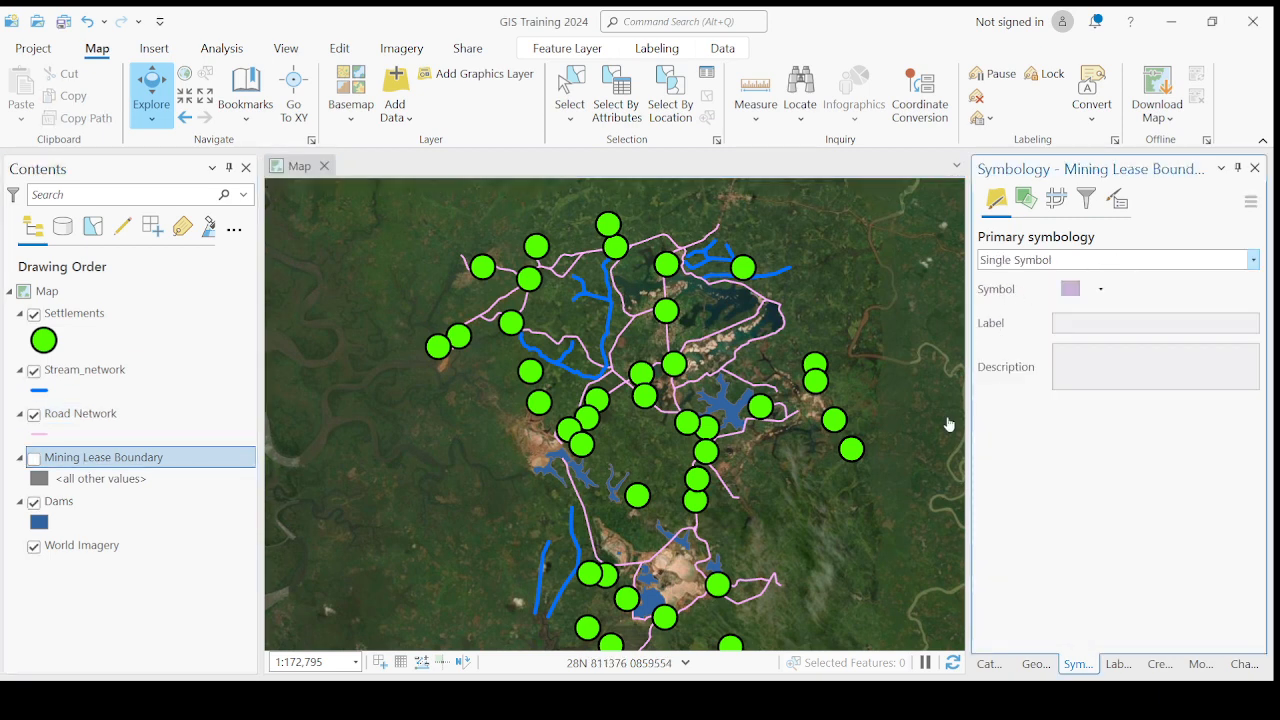
- Give the Mining Lease Boundary the first black outline gallery symbol and apply a red outline color
click(40, 478)
click(1019, 350)
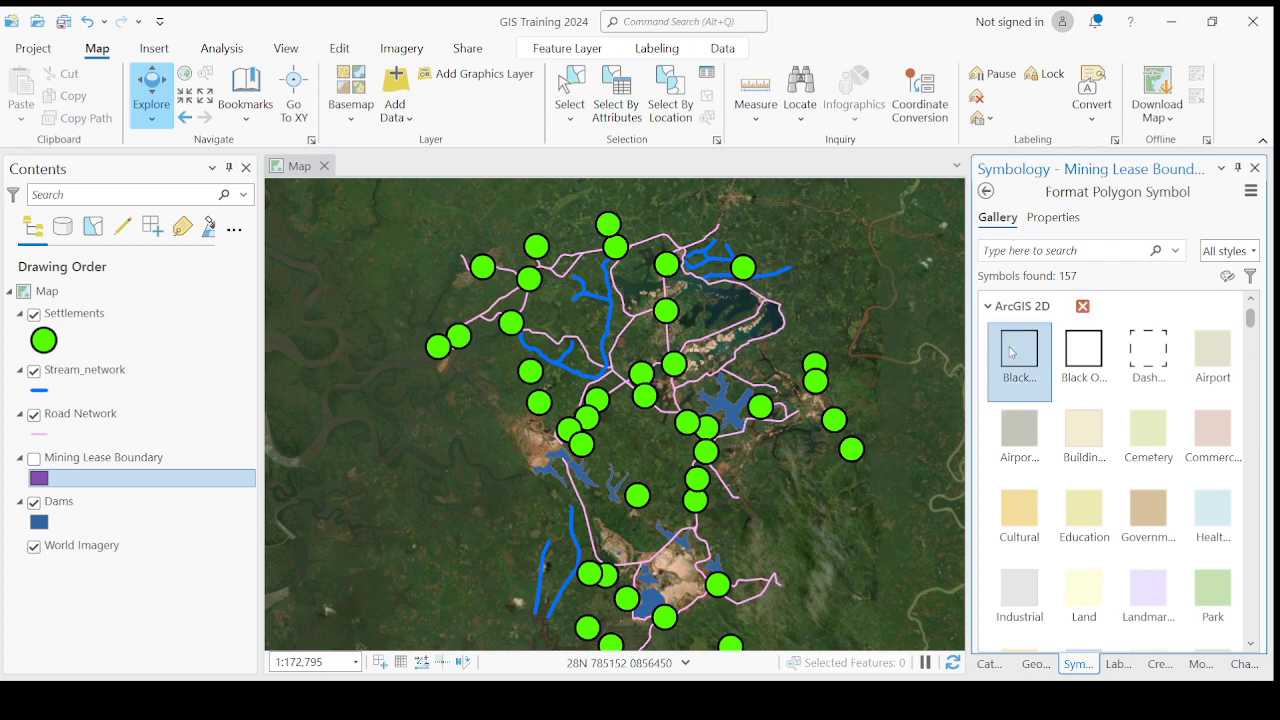
click(1053, 217)
click(1244, 364)
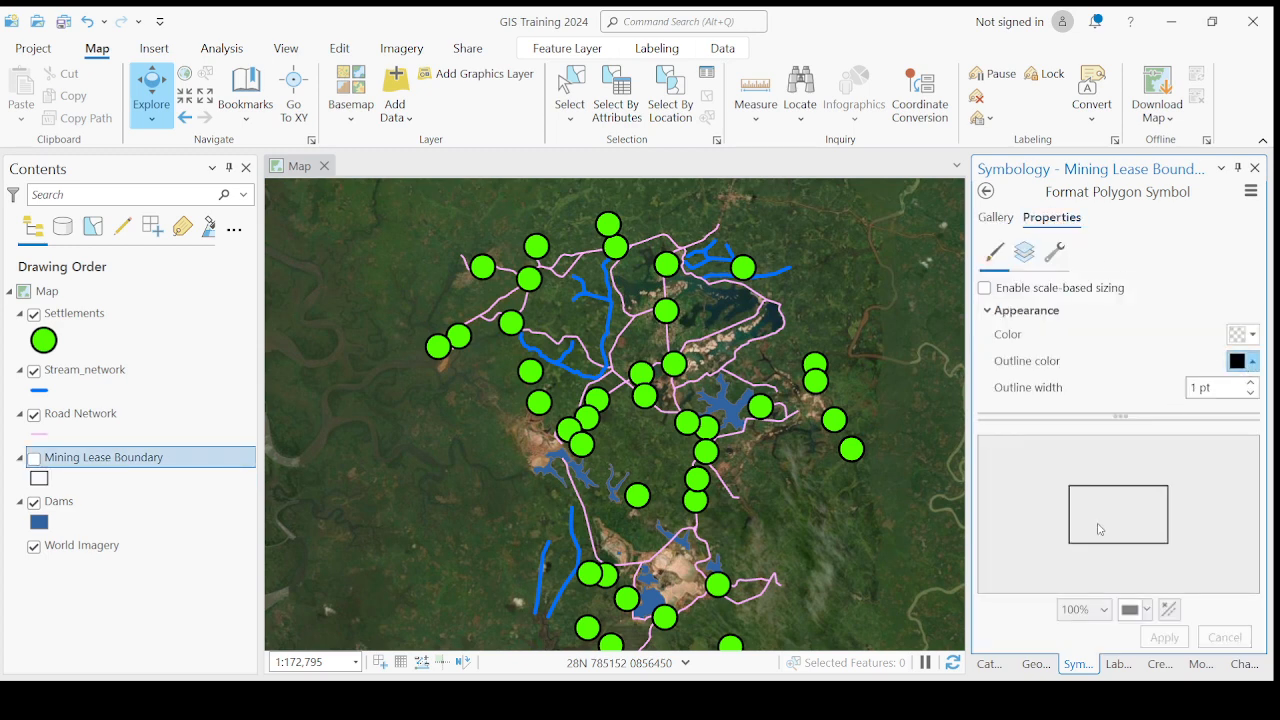
click(1060, 490)
click(1164, 637)
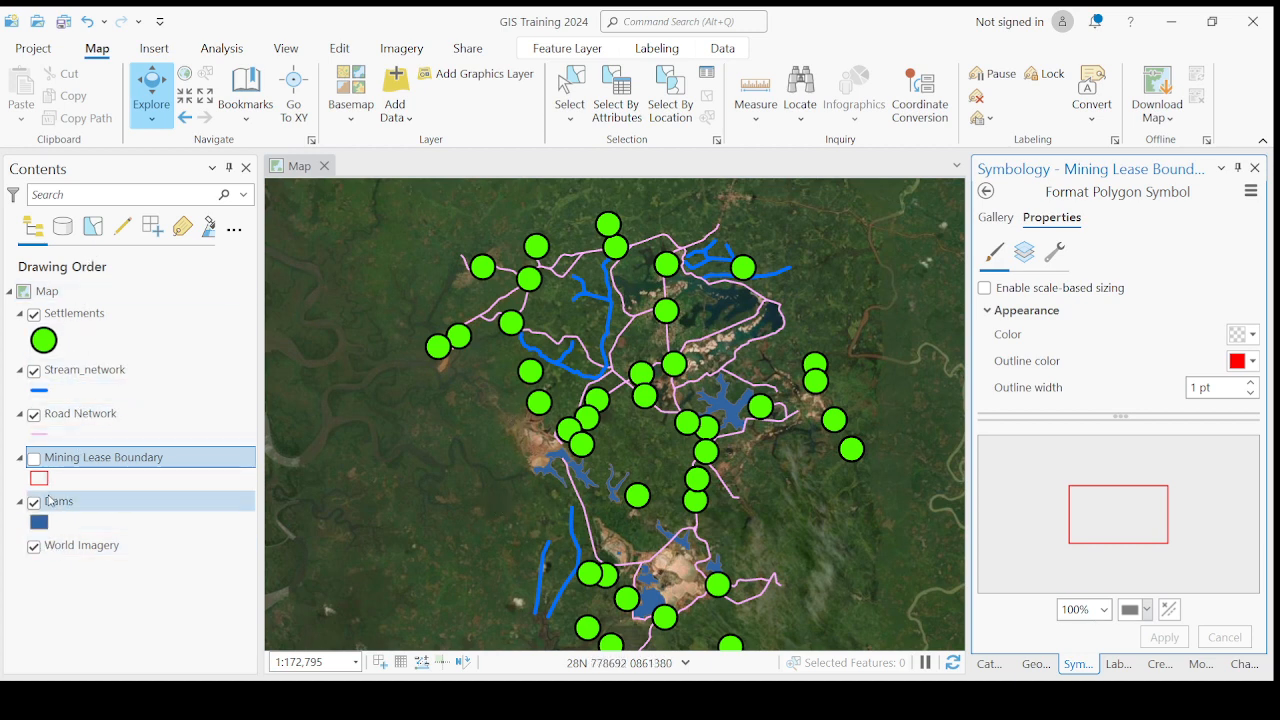
click(34, 315)
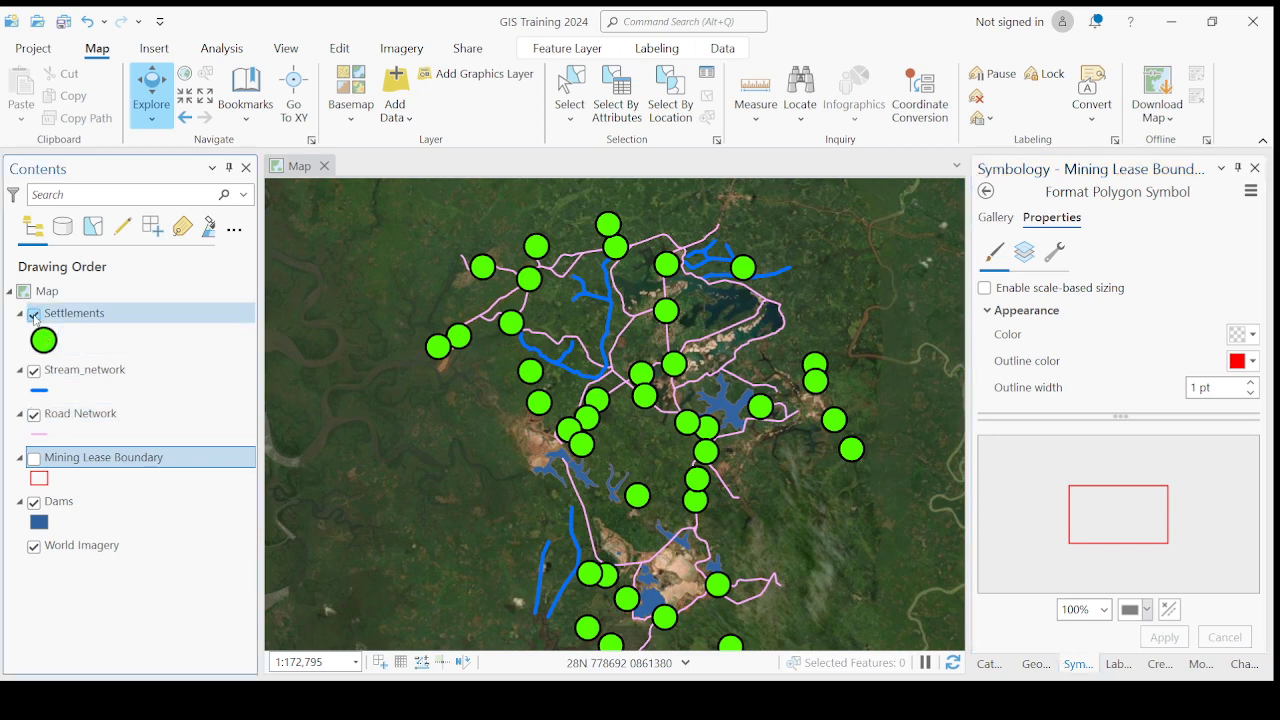
click(35, 316)
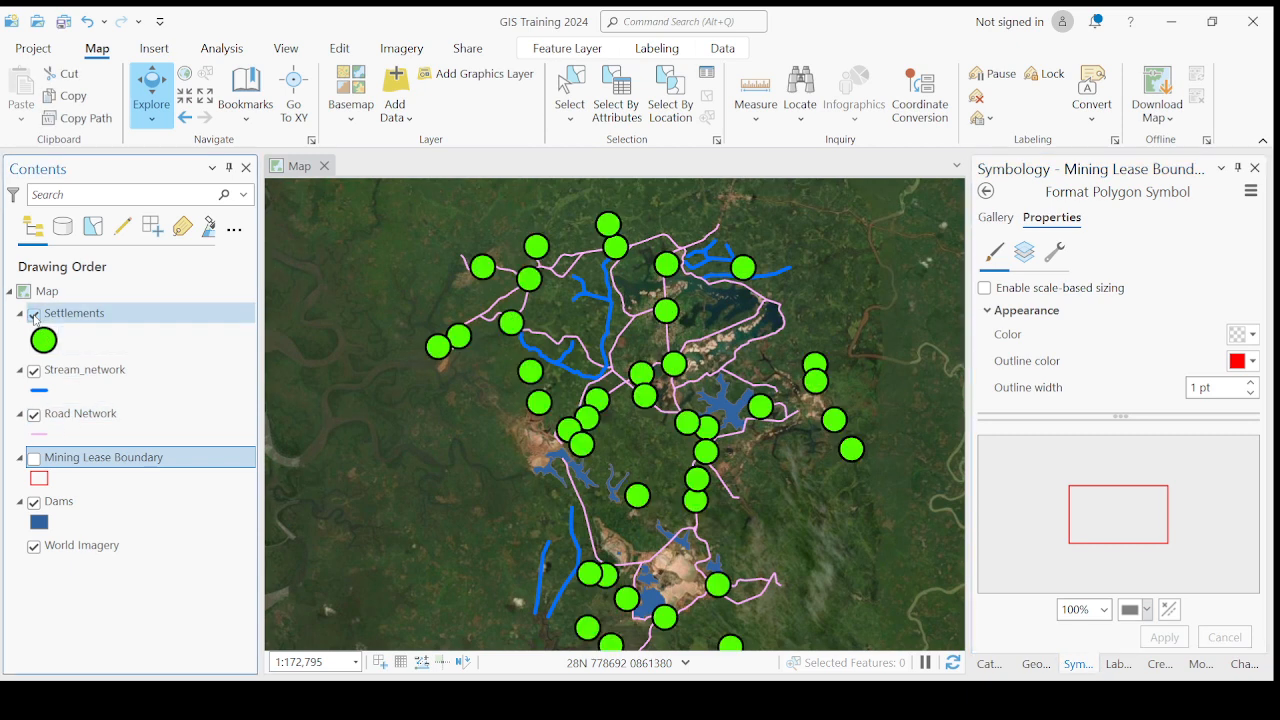
click(34, 371)
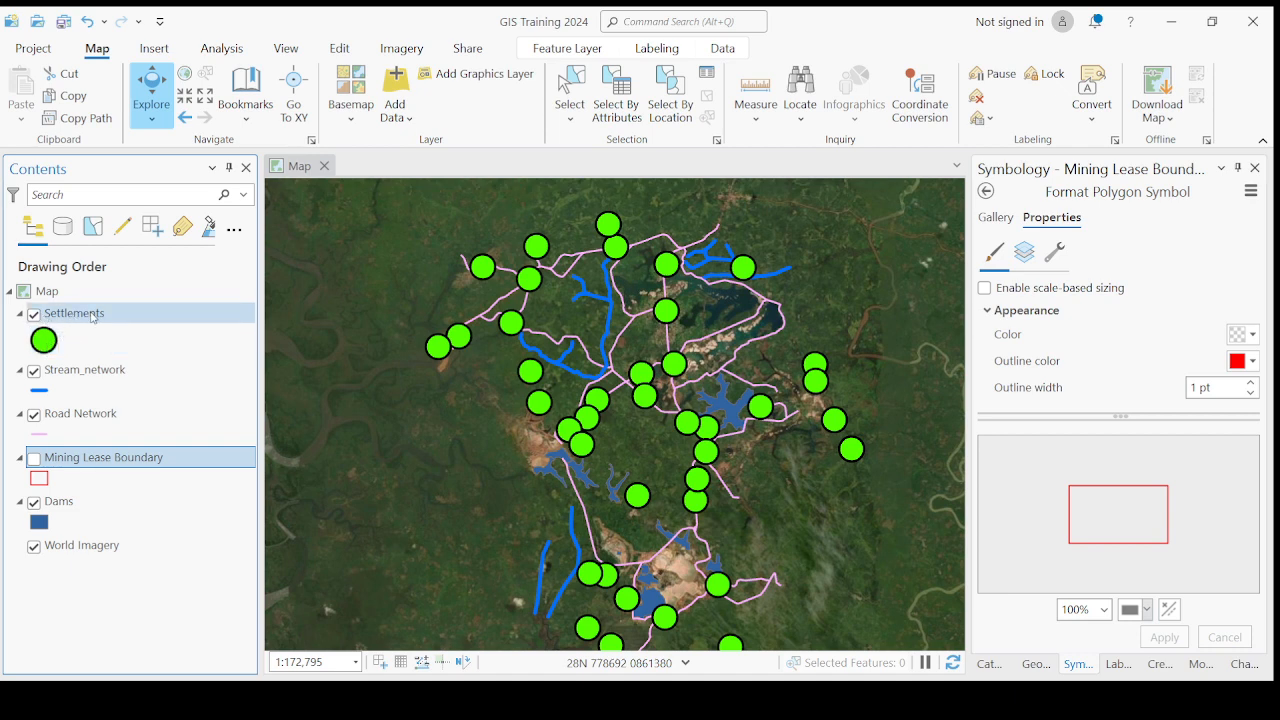
- Change the Settlements point symbol to Airport from the ArcGIS 2D gallery and inspect it on the map
click(42, 342)
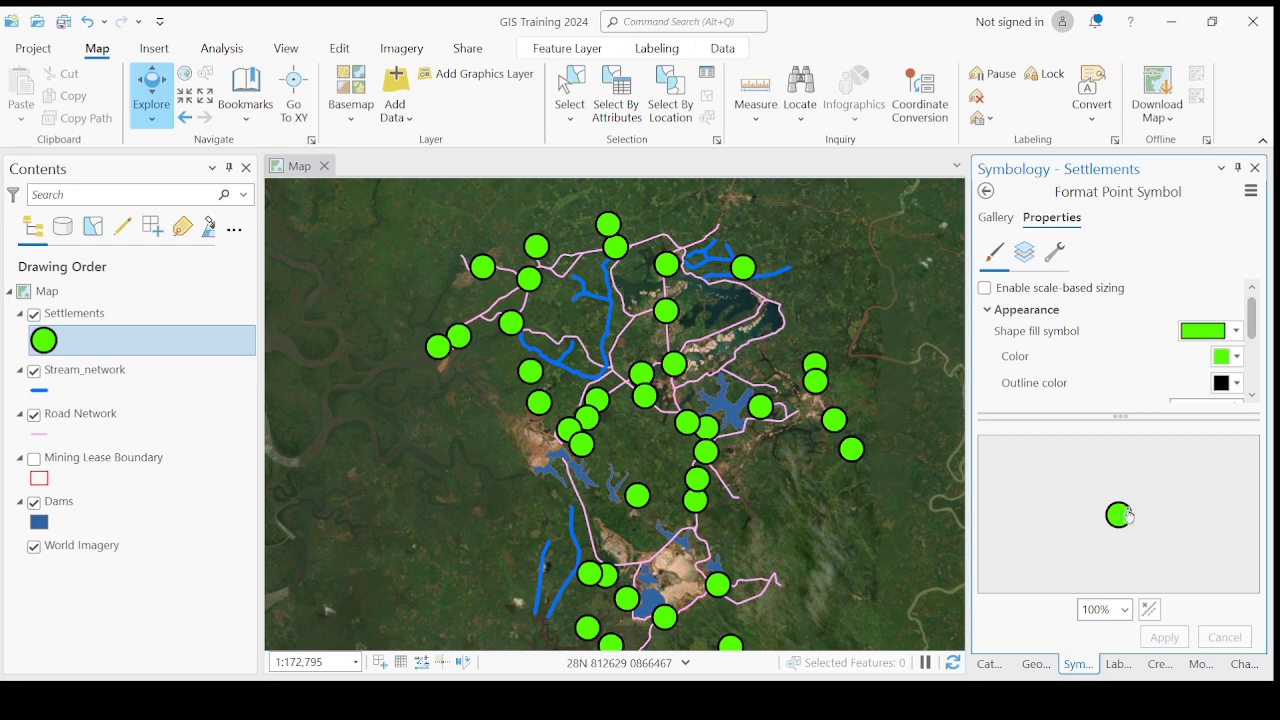
click(992, 221)
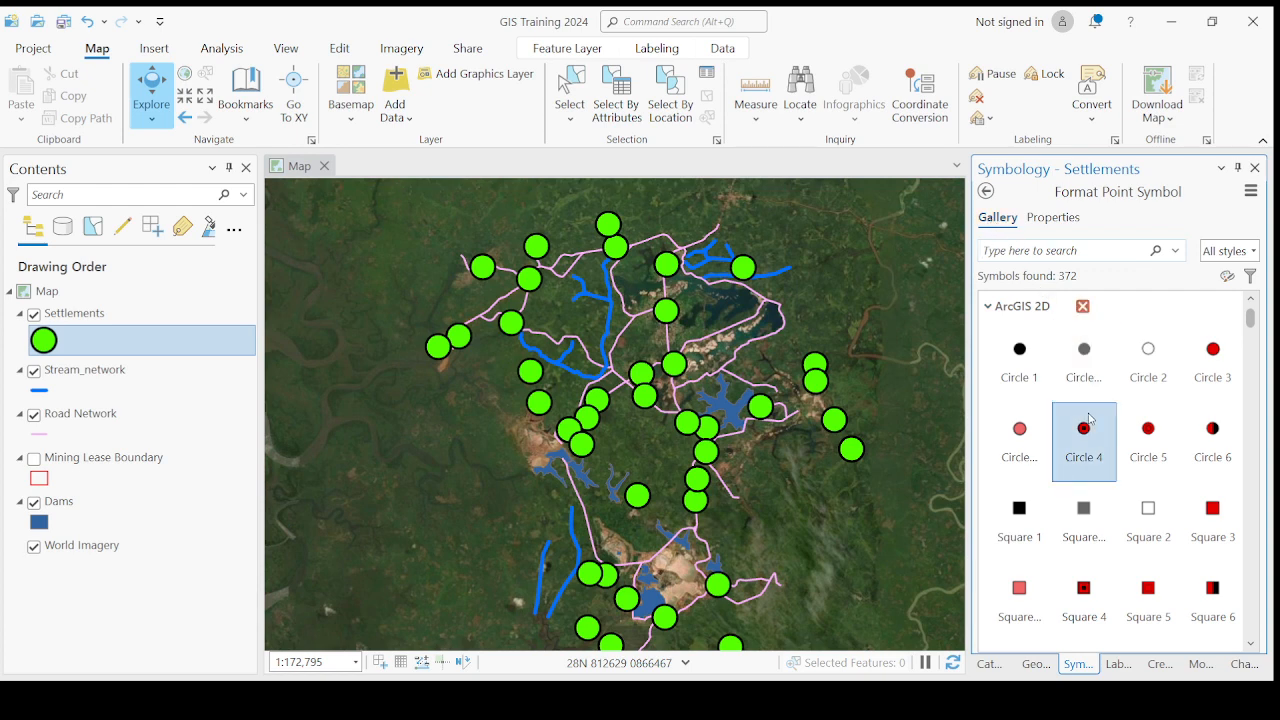
scroll(1085, 525, down, 5)
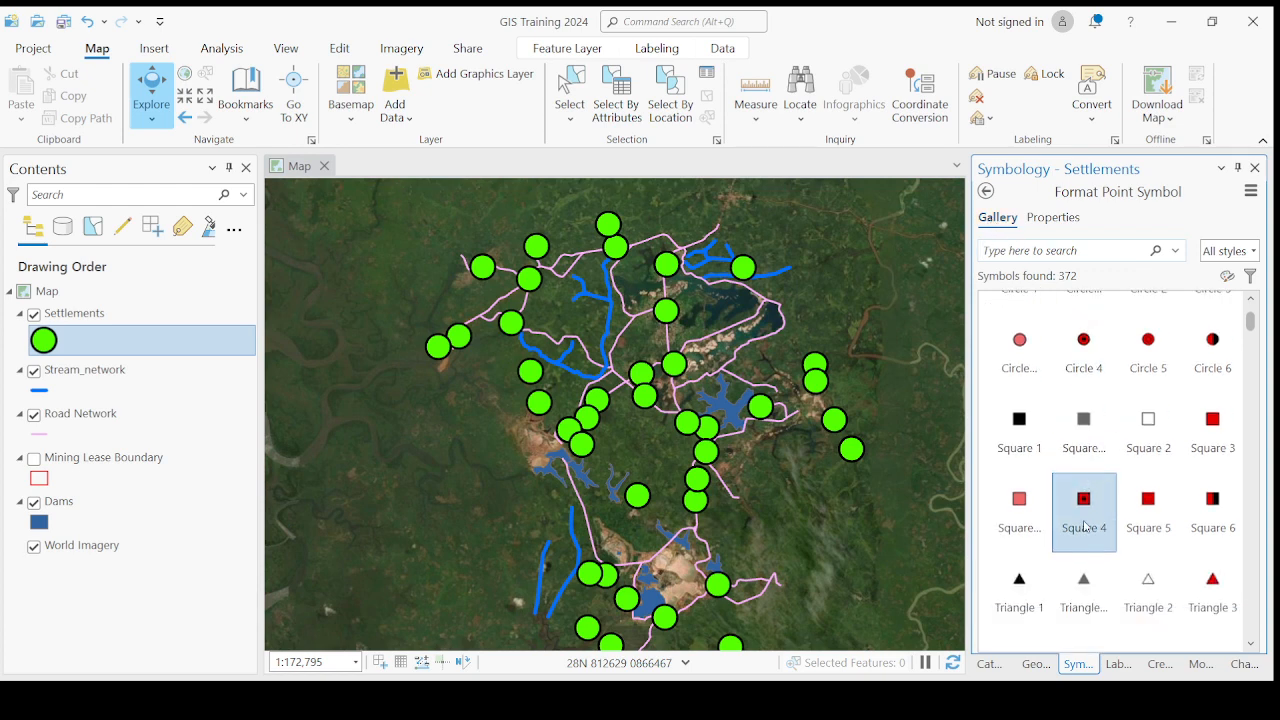
scroll(1085, 526, down, 5)
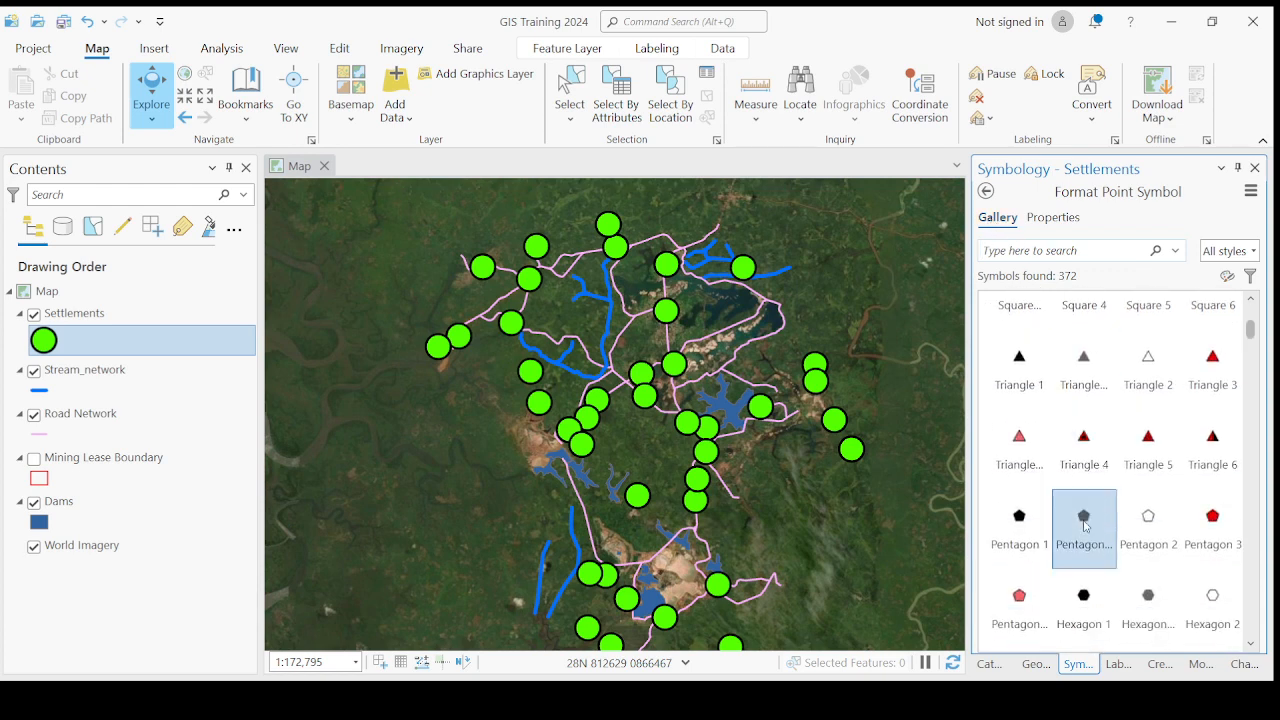
scroll(1085, 527, down, 1)
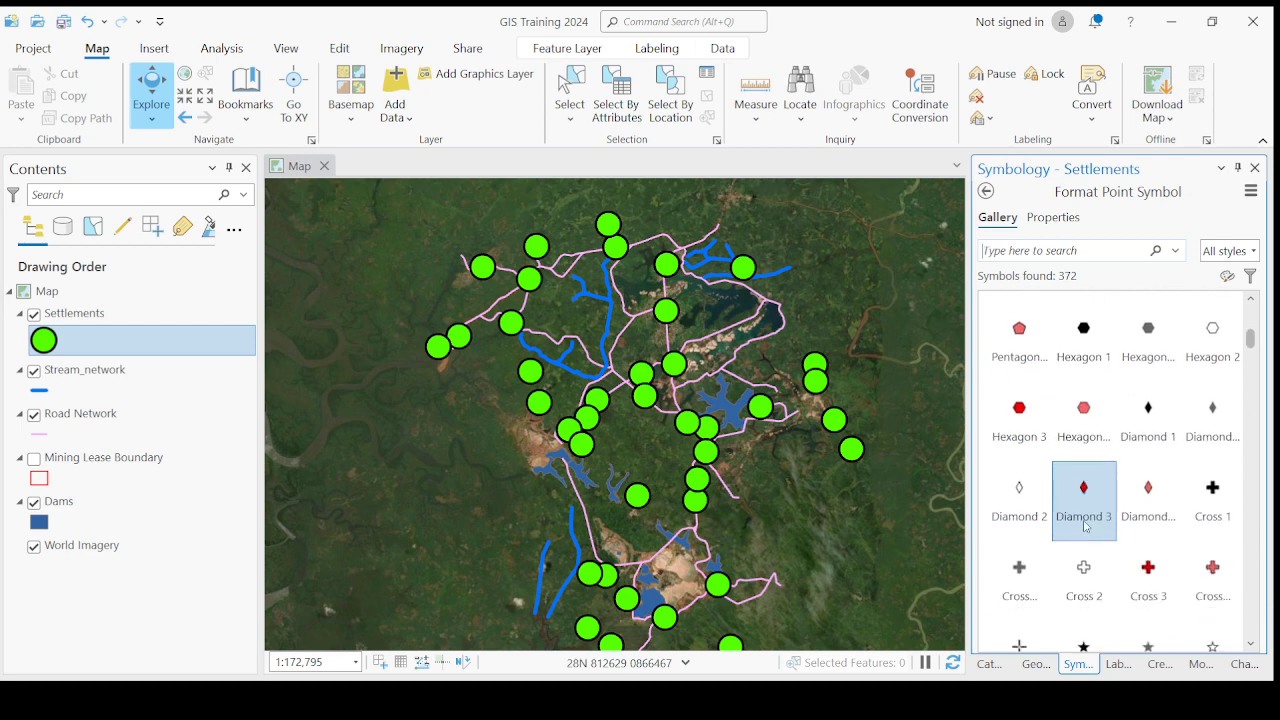
scroll(1085, 527, down, 1)
scroll(1085, 527, down, 1)
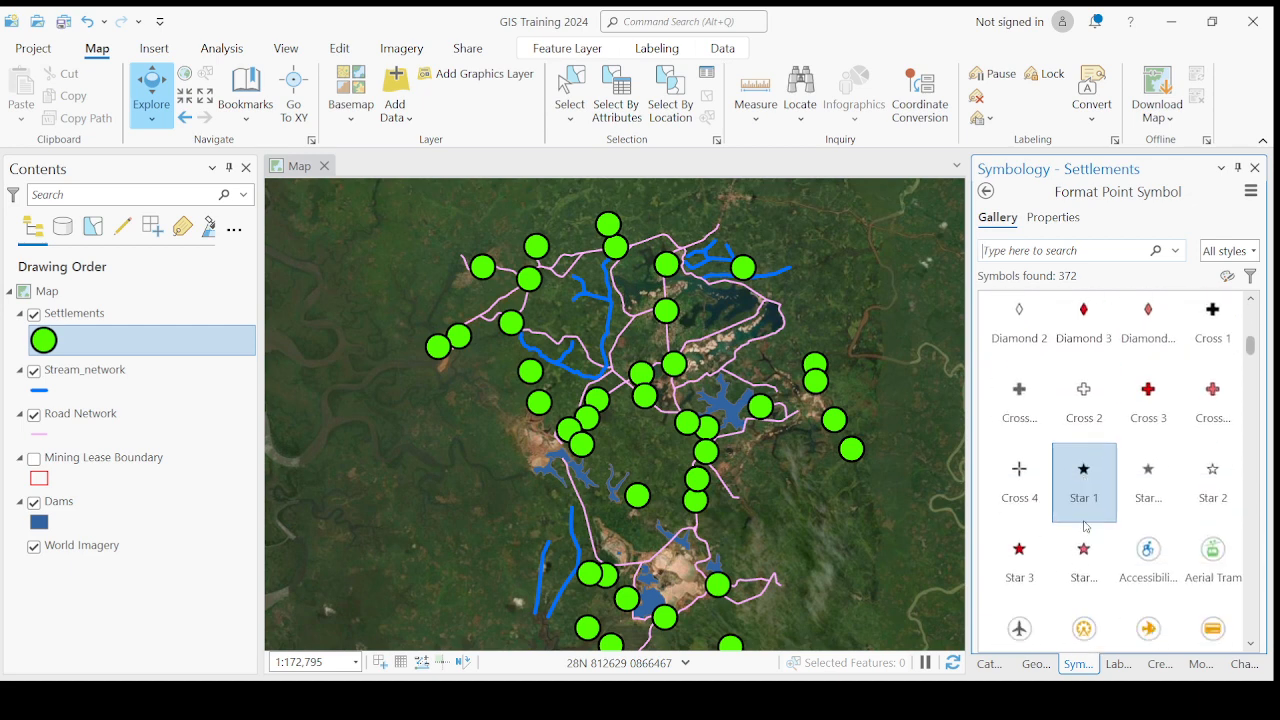
scroll(1085, 527, down, 1)
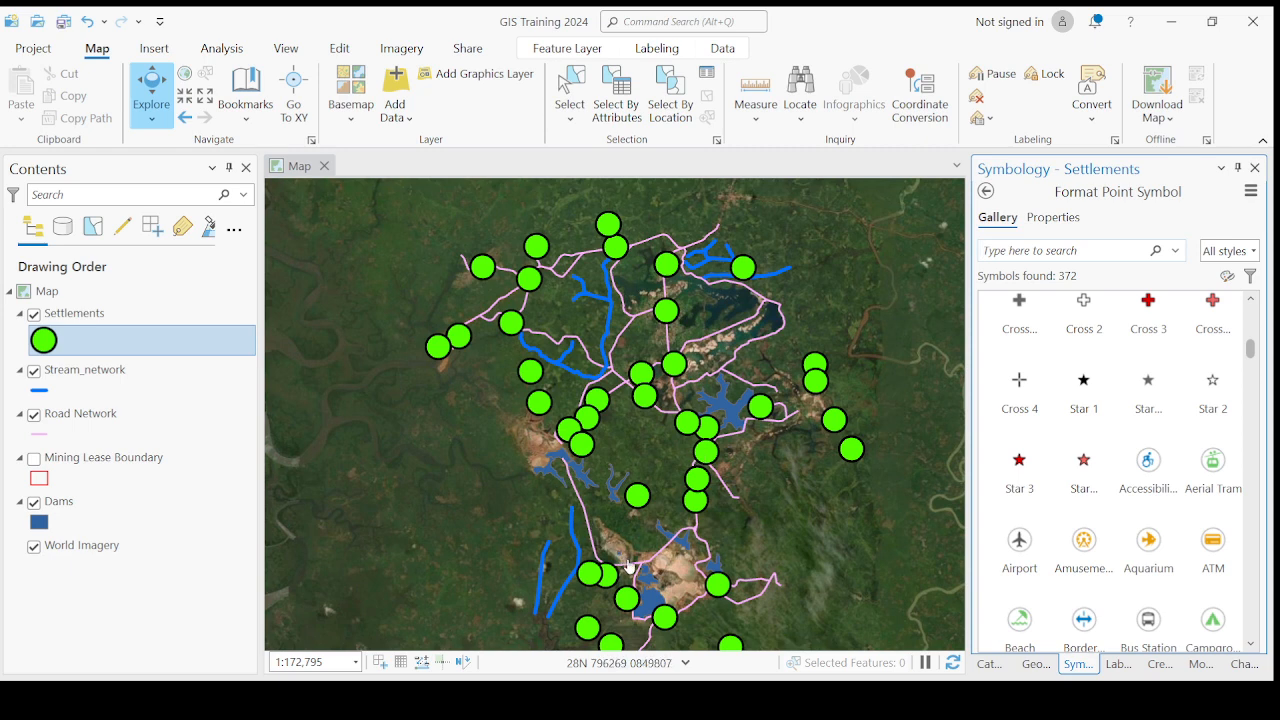
click(1027, 549)
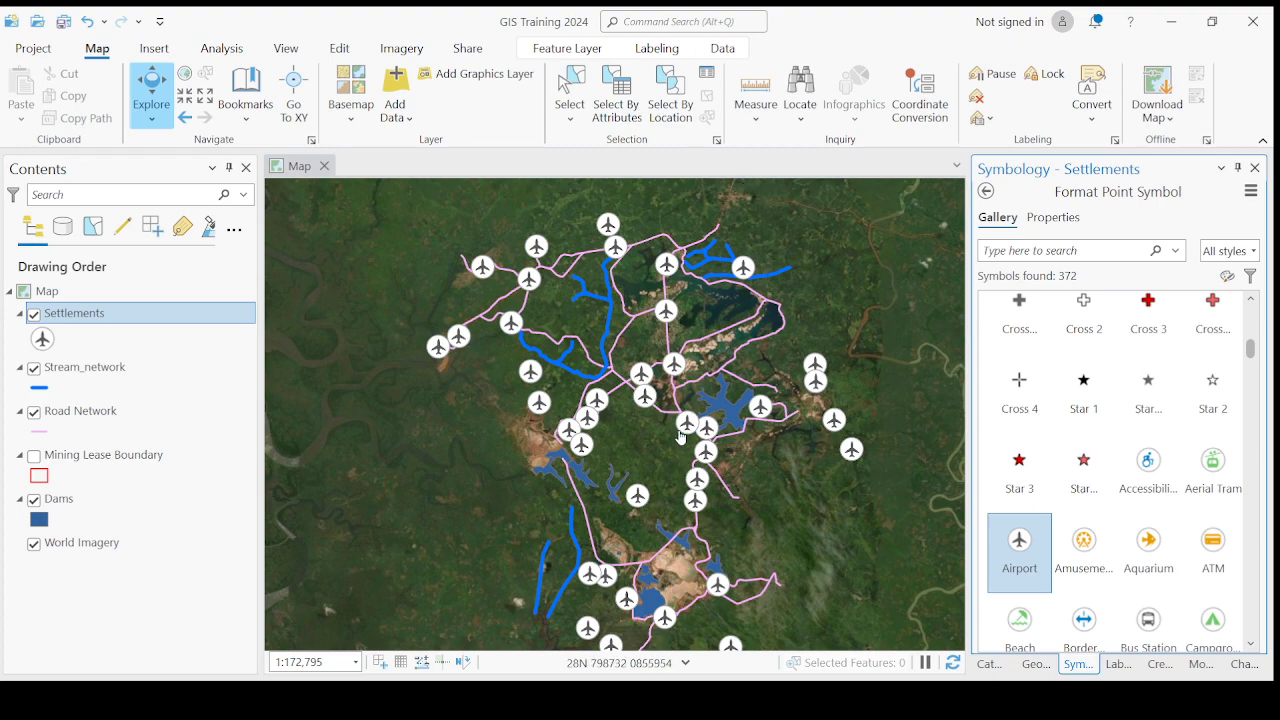
scroll(686, 467, up, 5)
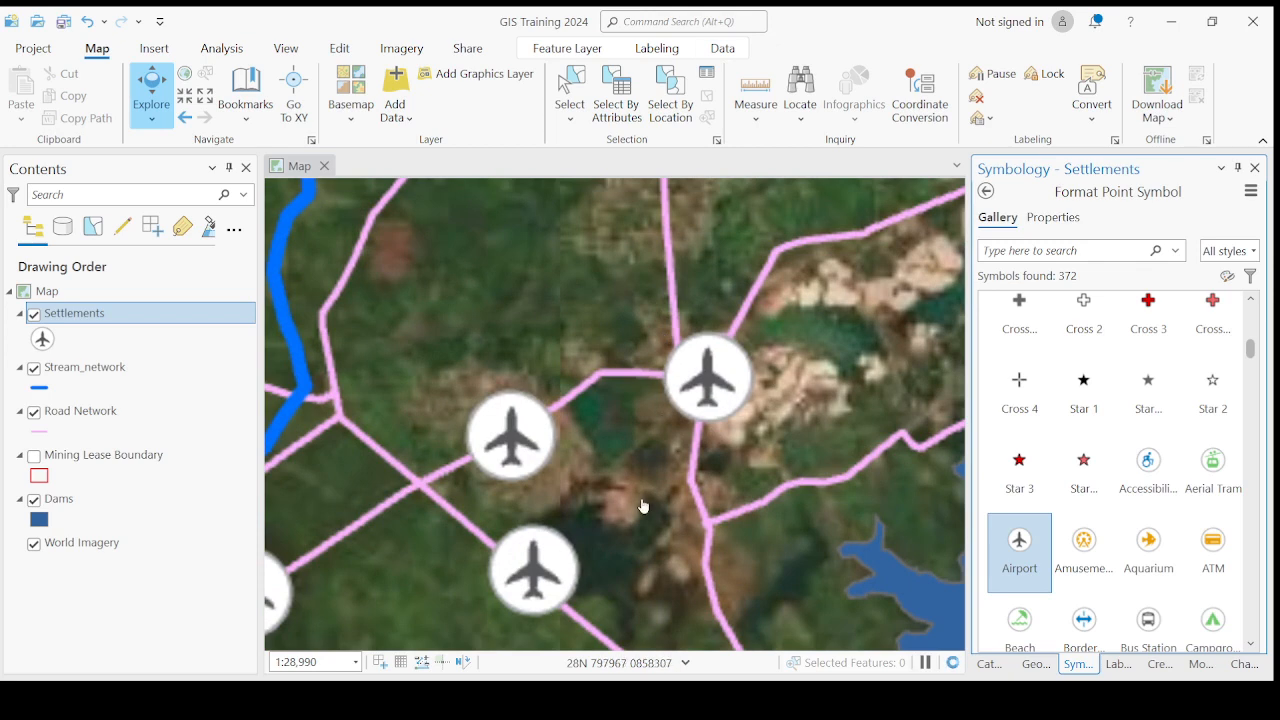
scroll(662, 472, down, 3)
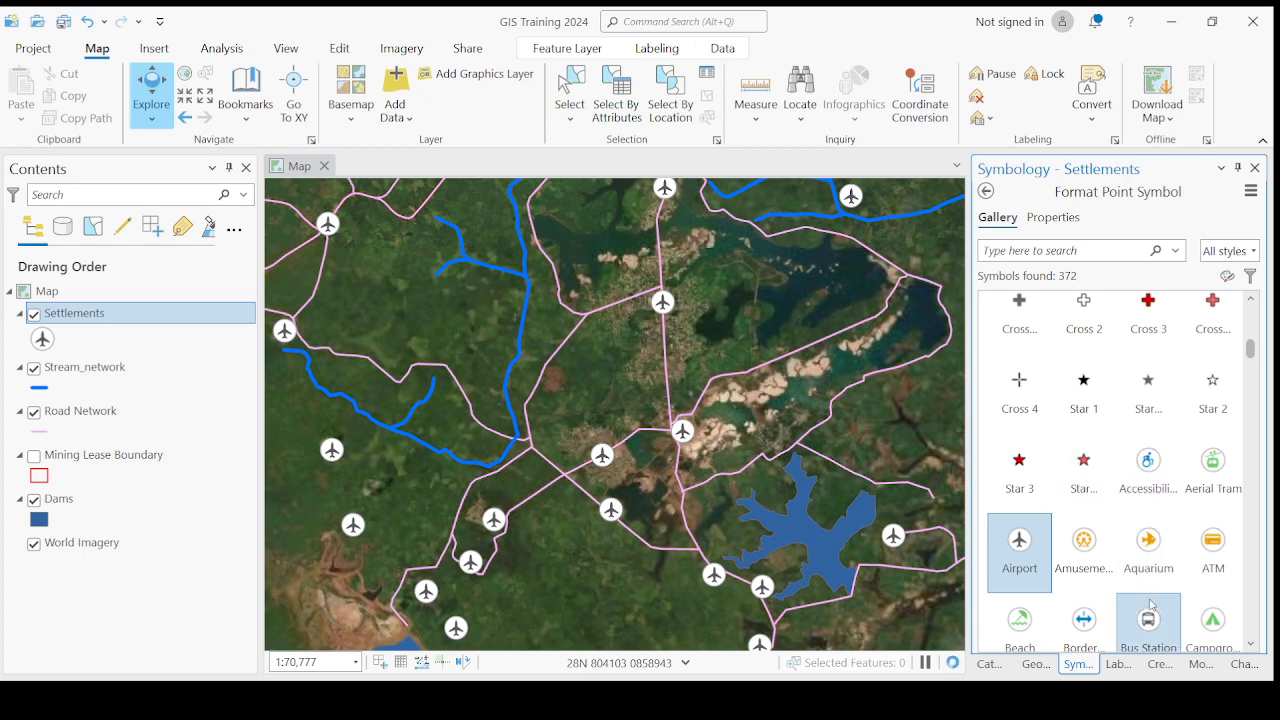
- Change the Settlements point symbol to ATM and inspect the markers at different map scales
scroll(1151, 610, down, 1)
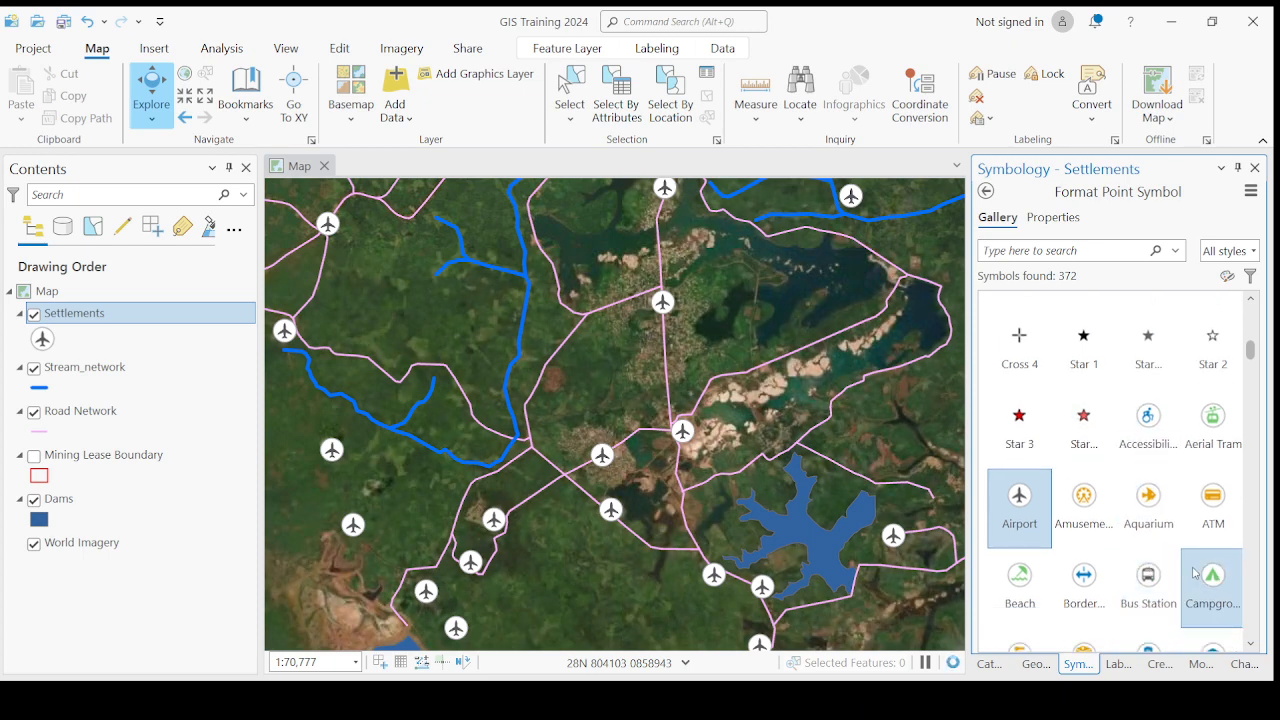
click(1218, 507)
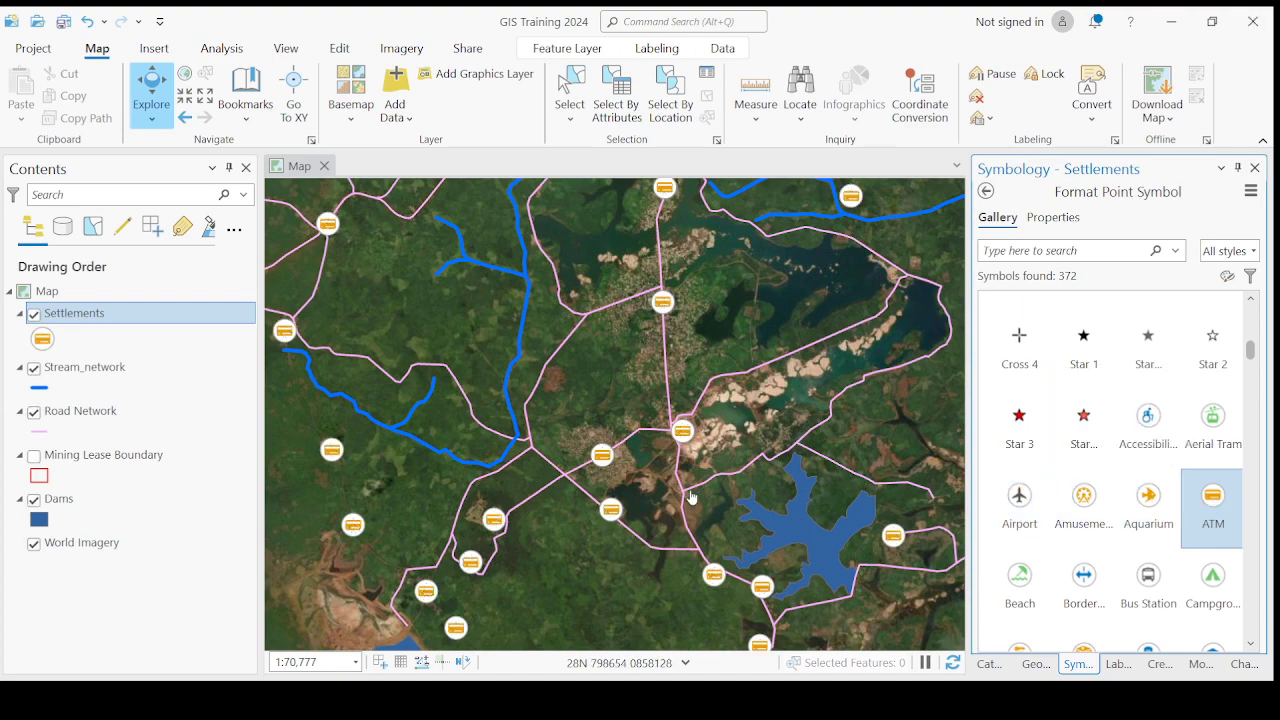
scroll(690, 497, down, 3)
scroll(677, 413, up, 3)
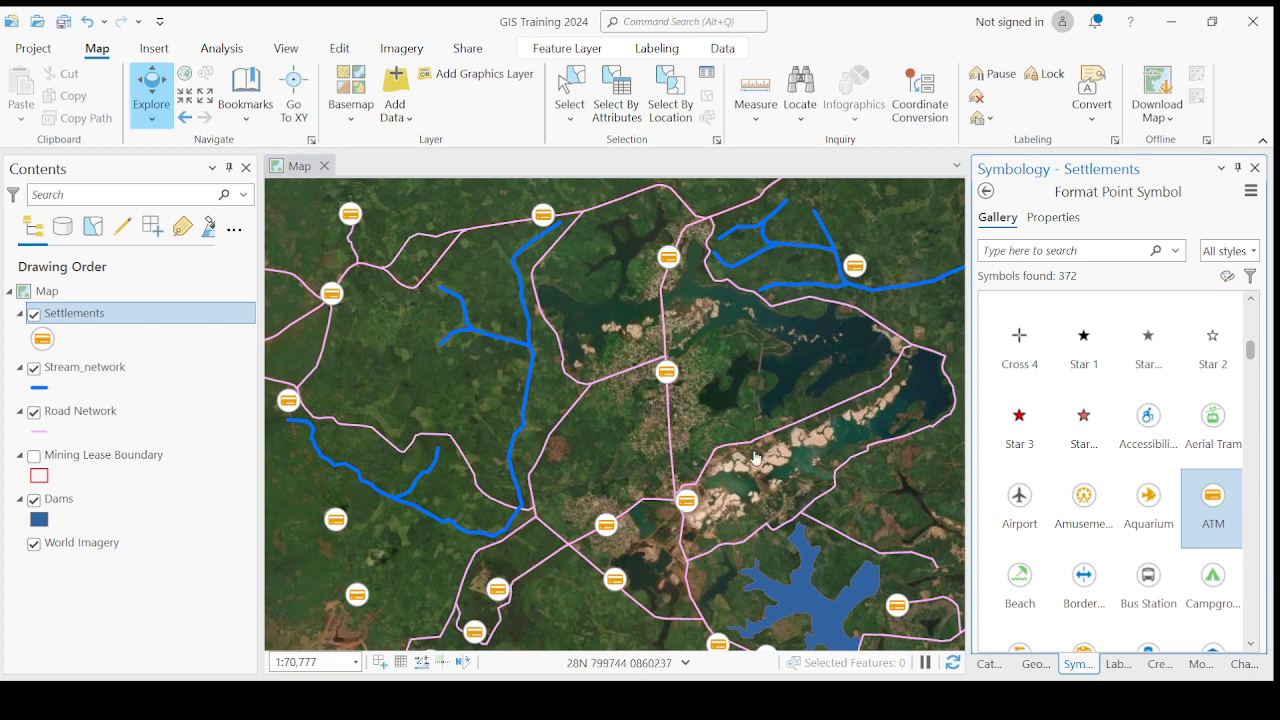
scroll(755, 450, down, 2)
scroll(724, 428, down, 2)
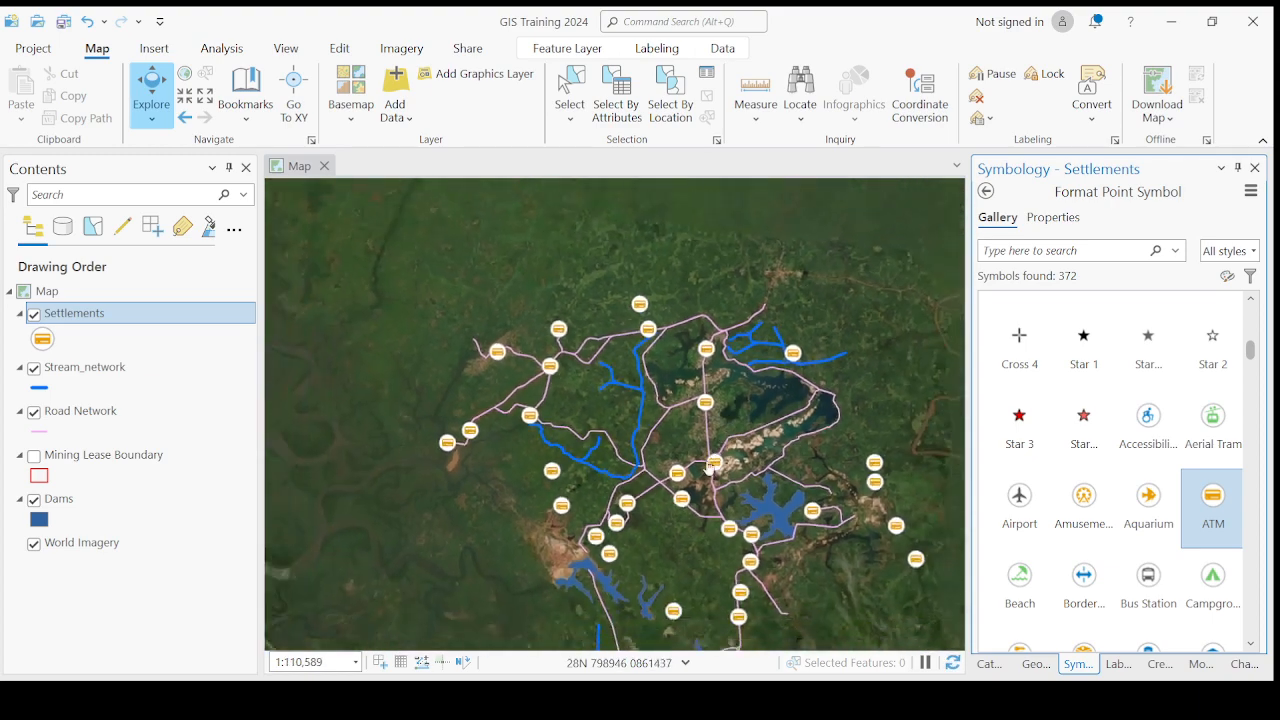
scroll(692, 480, up, 2)
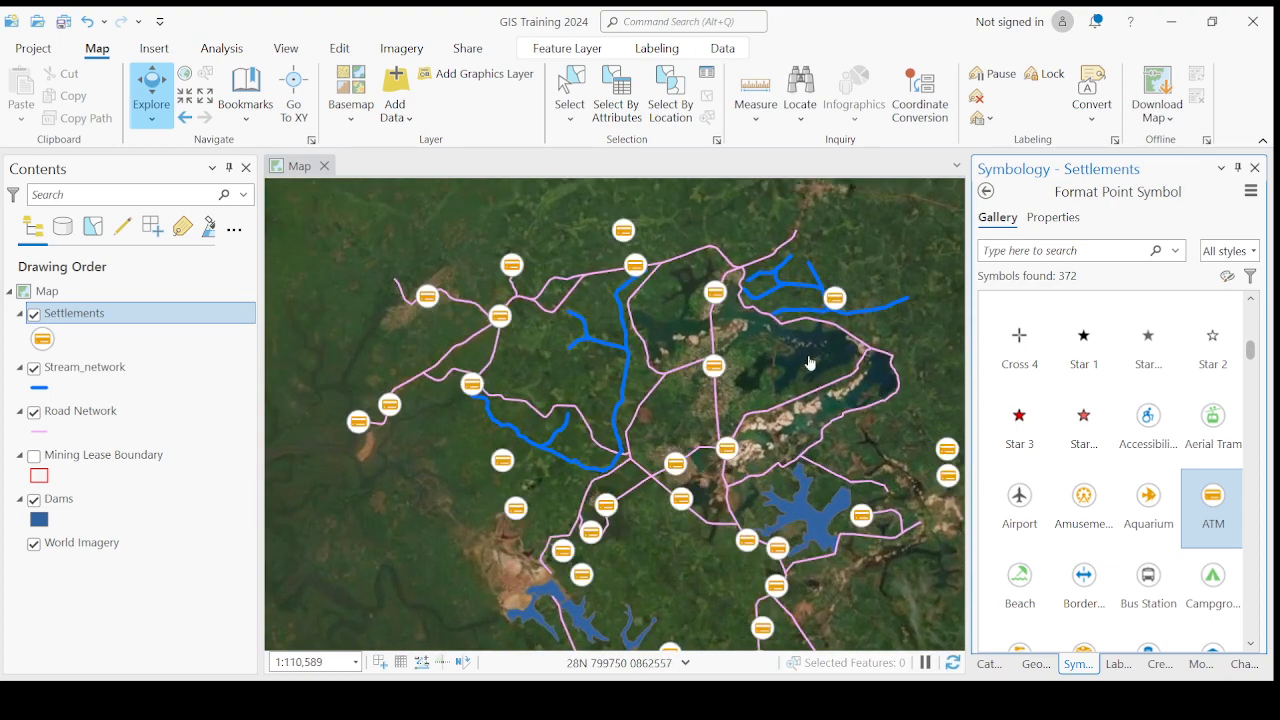
scroll(1157, 535, down, 1)
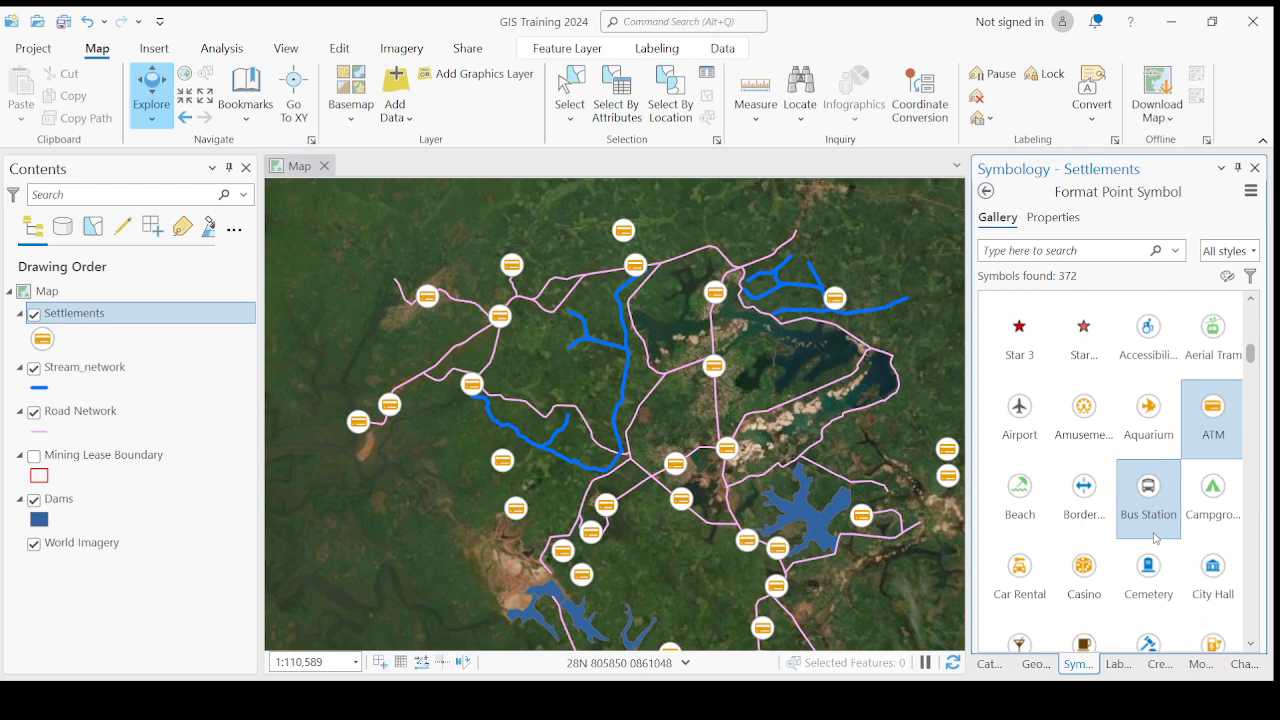
- Try the Bus Station and Restaurant gallery symbols on the Settlements points
scroll(1155, 538, down, 2)
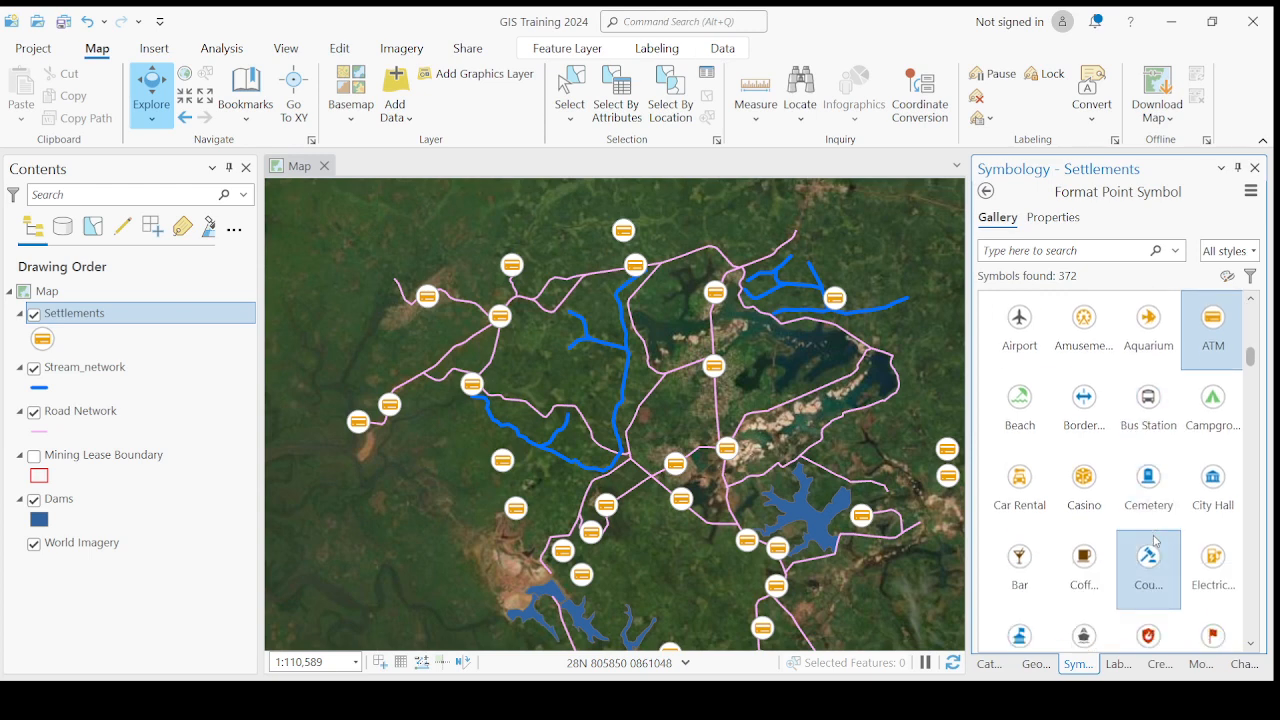
click(1148, 404)
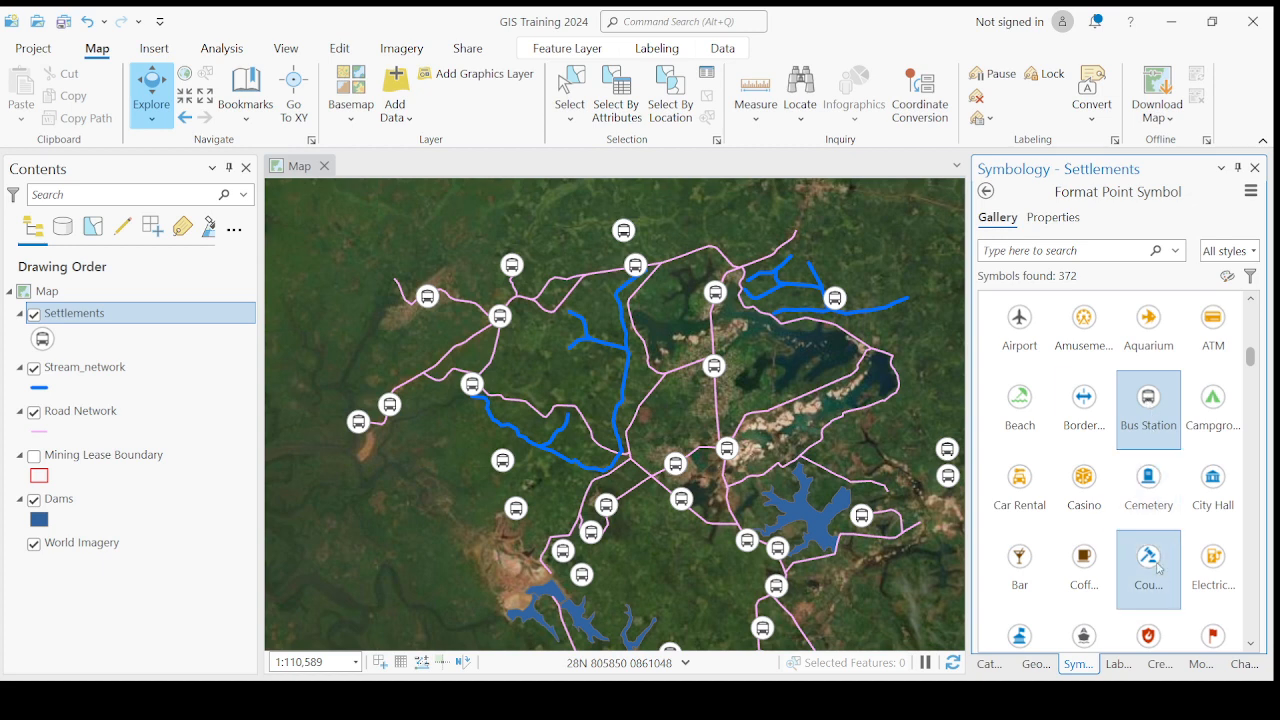
scroll(1158, 578, down, 3)
scroll(1158, 580, down, 6)
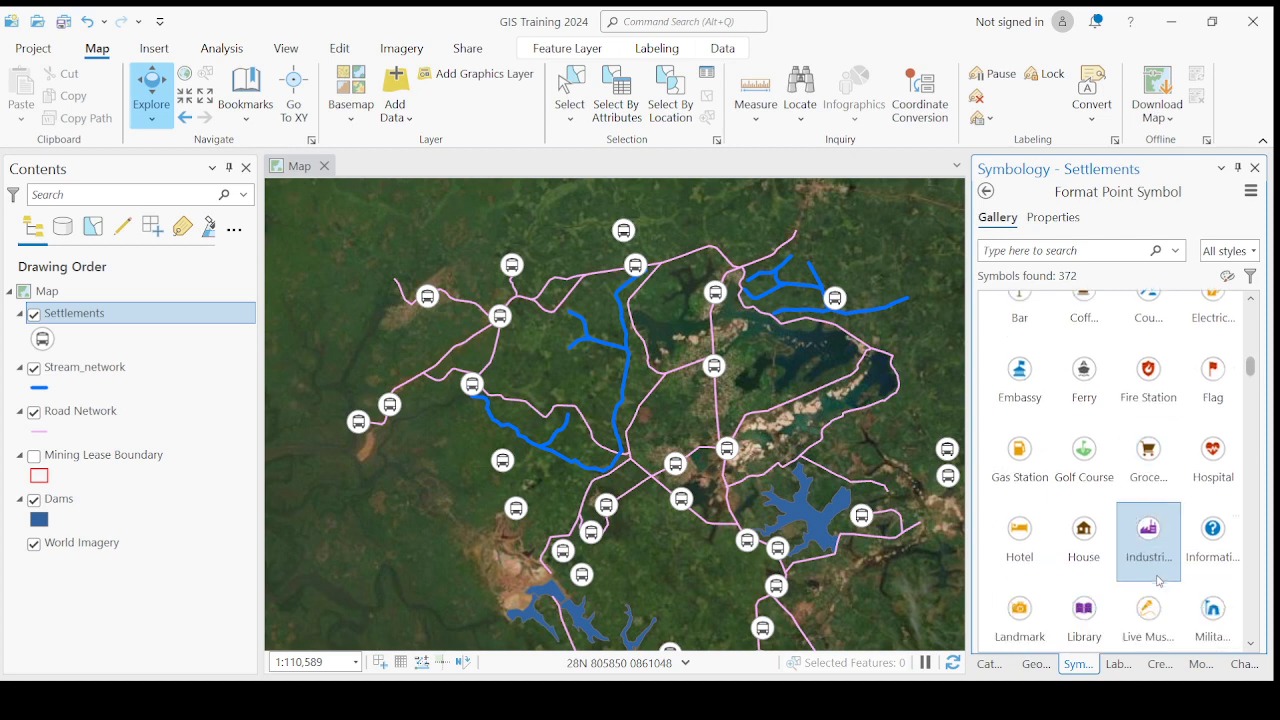
scroll(1158, 590, down, 5)
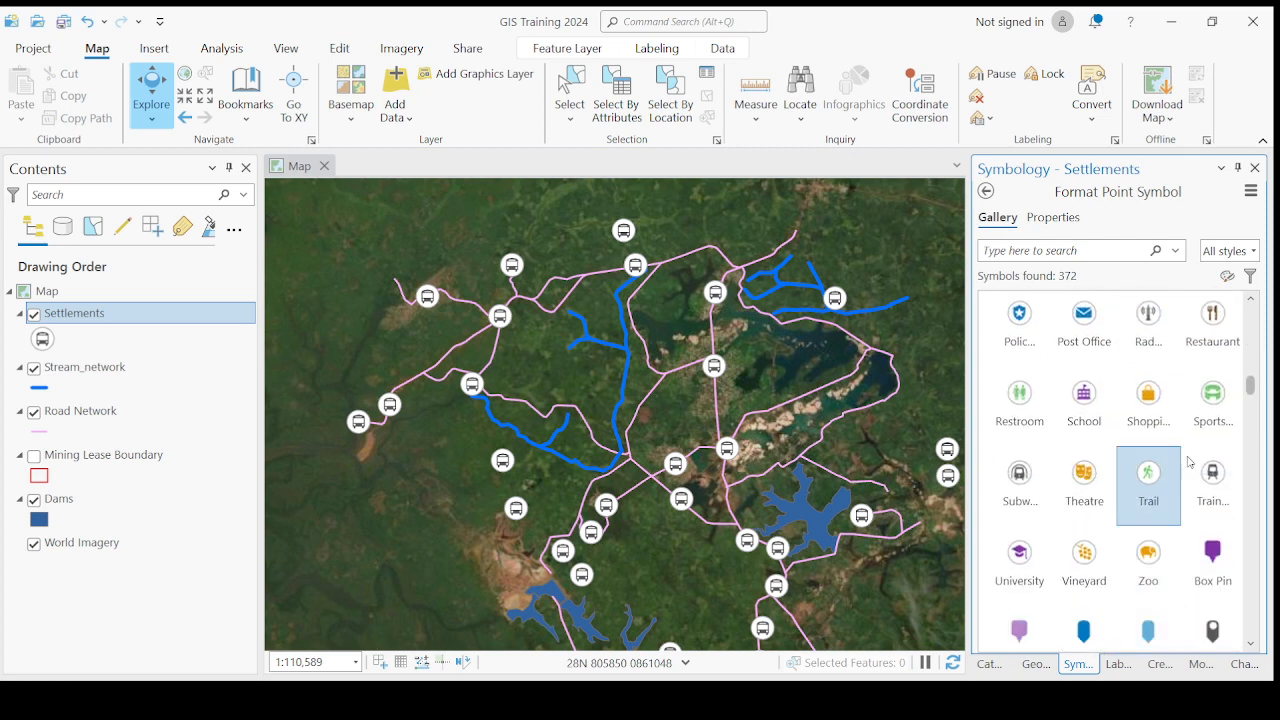
click(1218, 330)
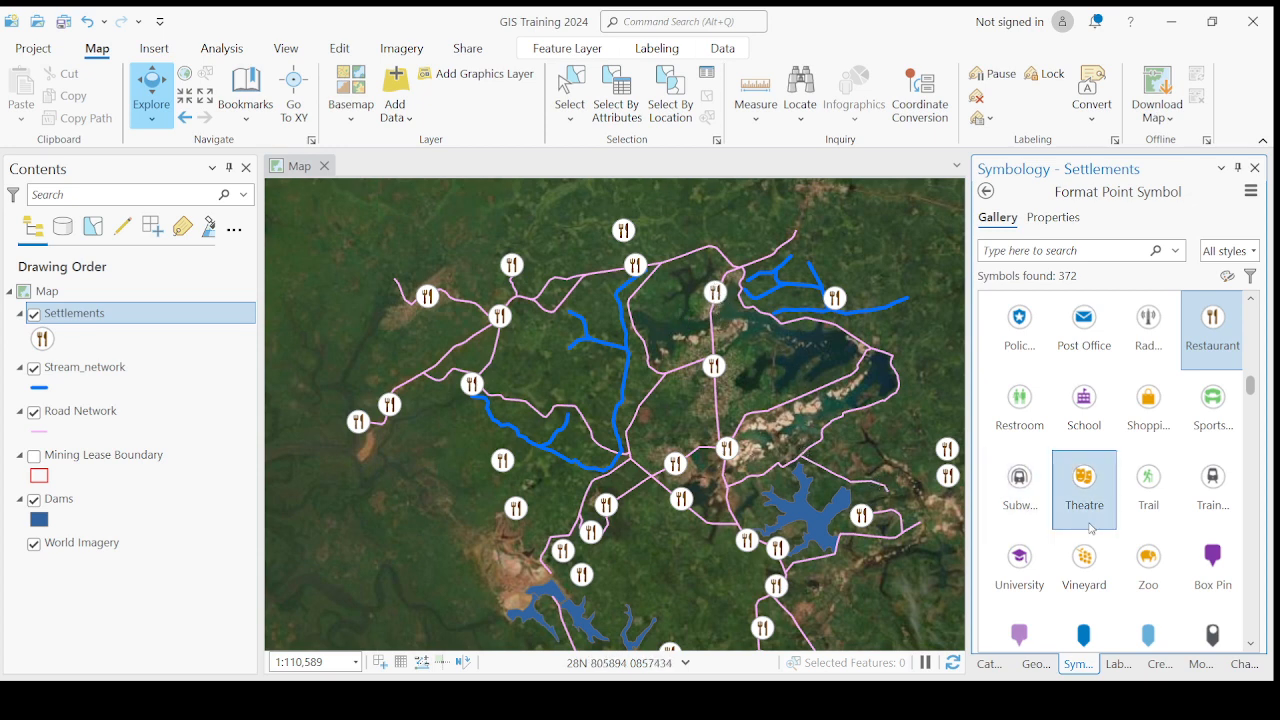
- Try the University symbol and the red Push Pin 2 symbol on the Settlements points
click(1017, 567)
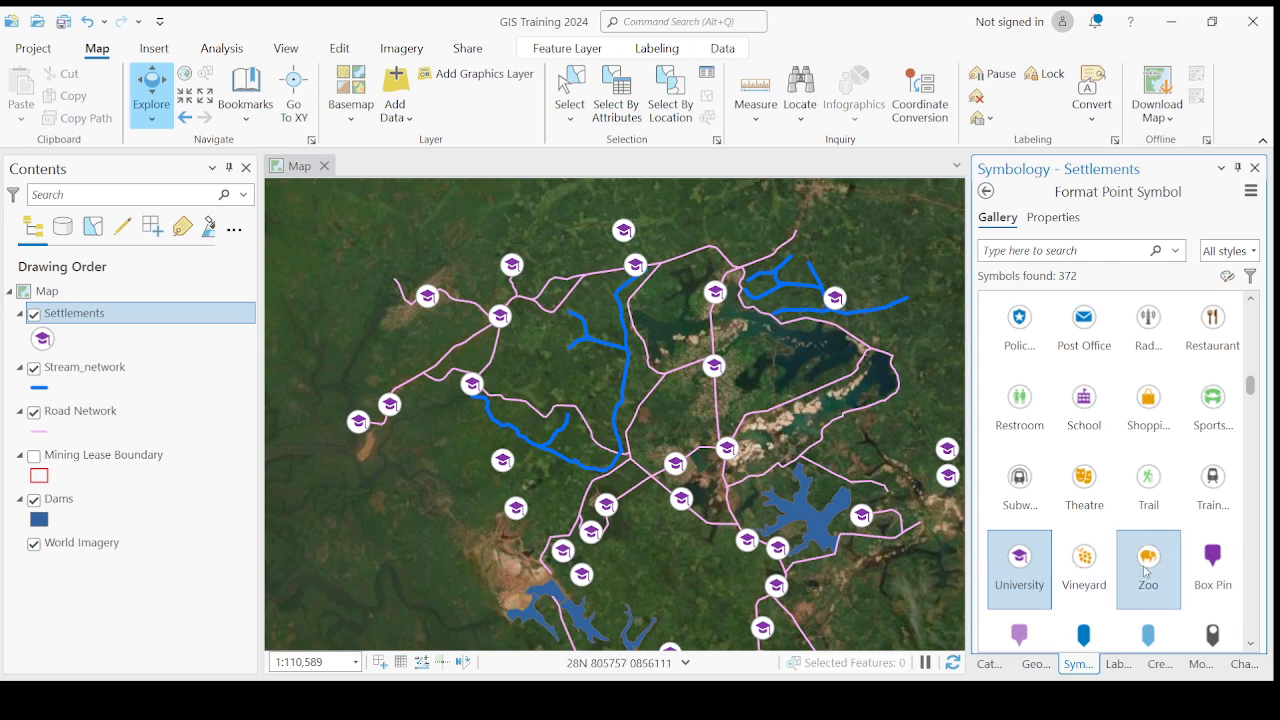
scroll(1147, 570, down, 2)
click(1088, 540)
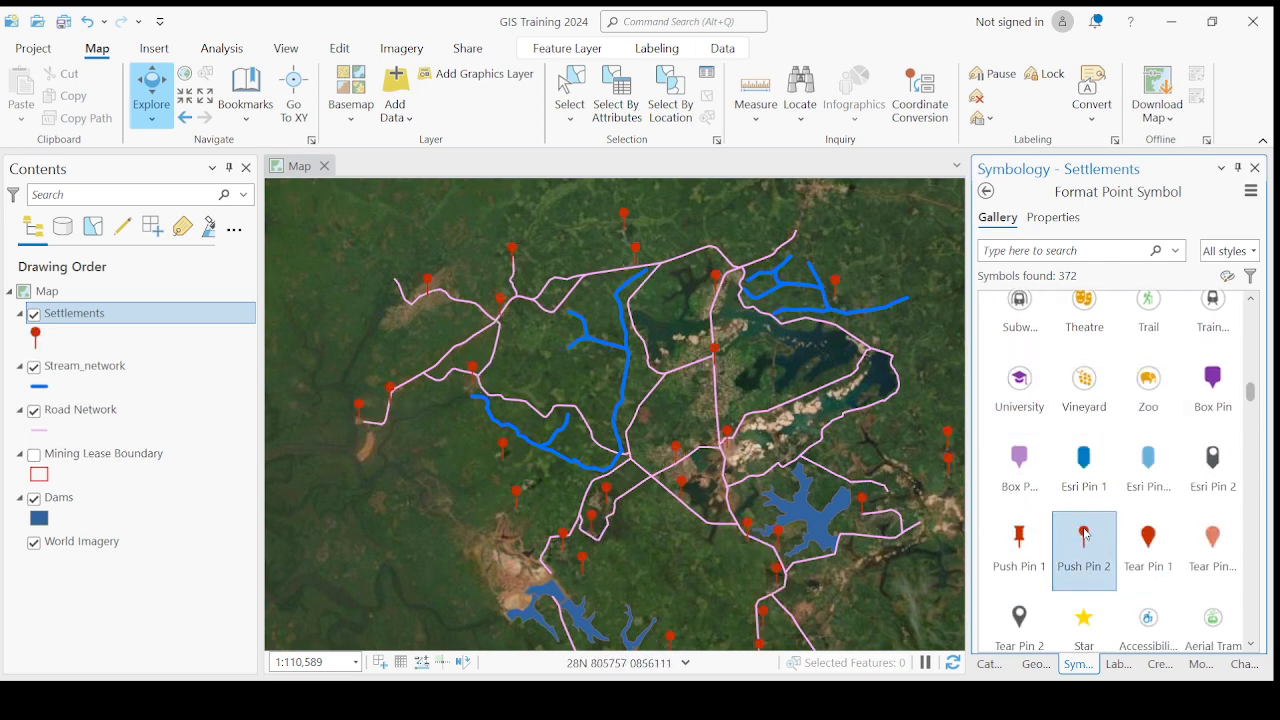
- Try the Tear Pin 2 and yellow Star gallery symbols on the Settlements points
scroll(1085, 535, down, 3)
click(1028, 497)
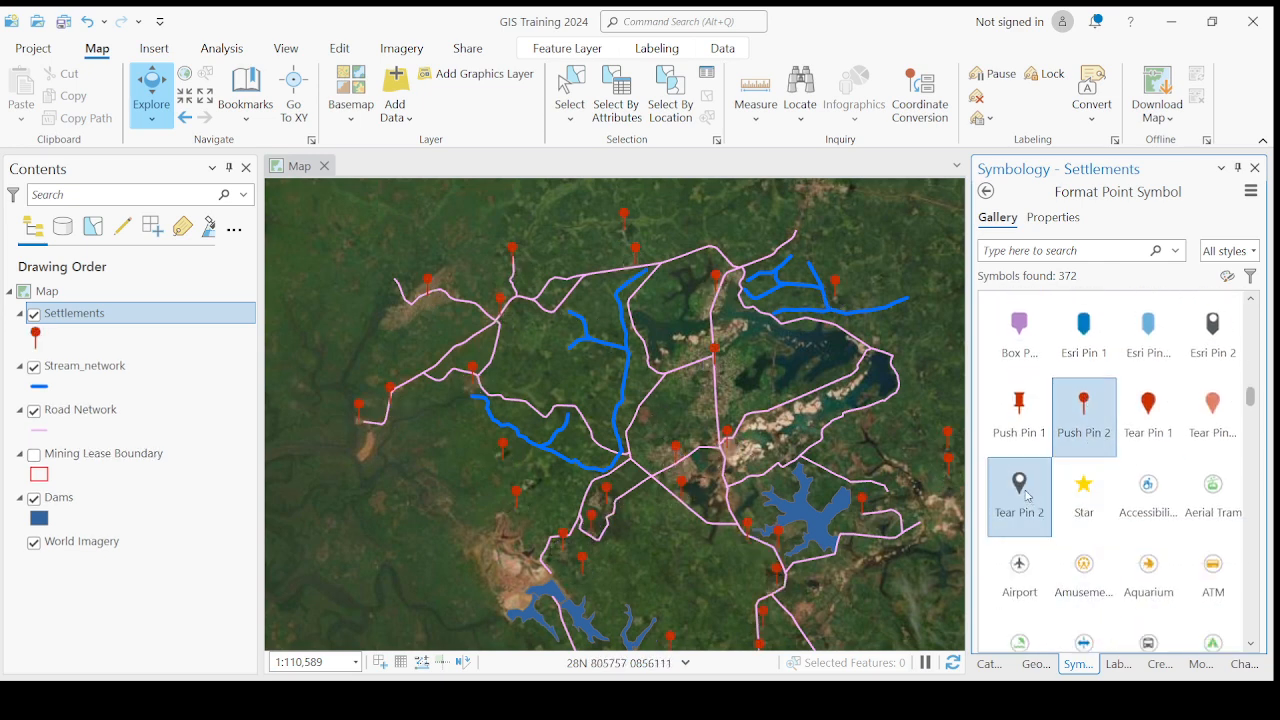
scroll(1045, 509, down, 2)
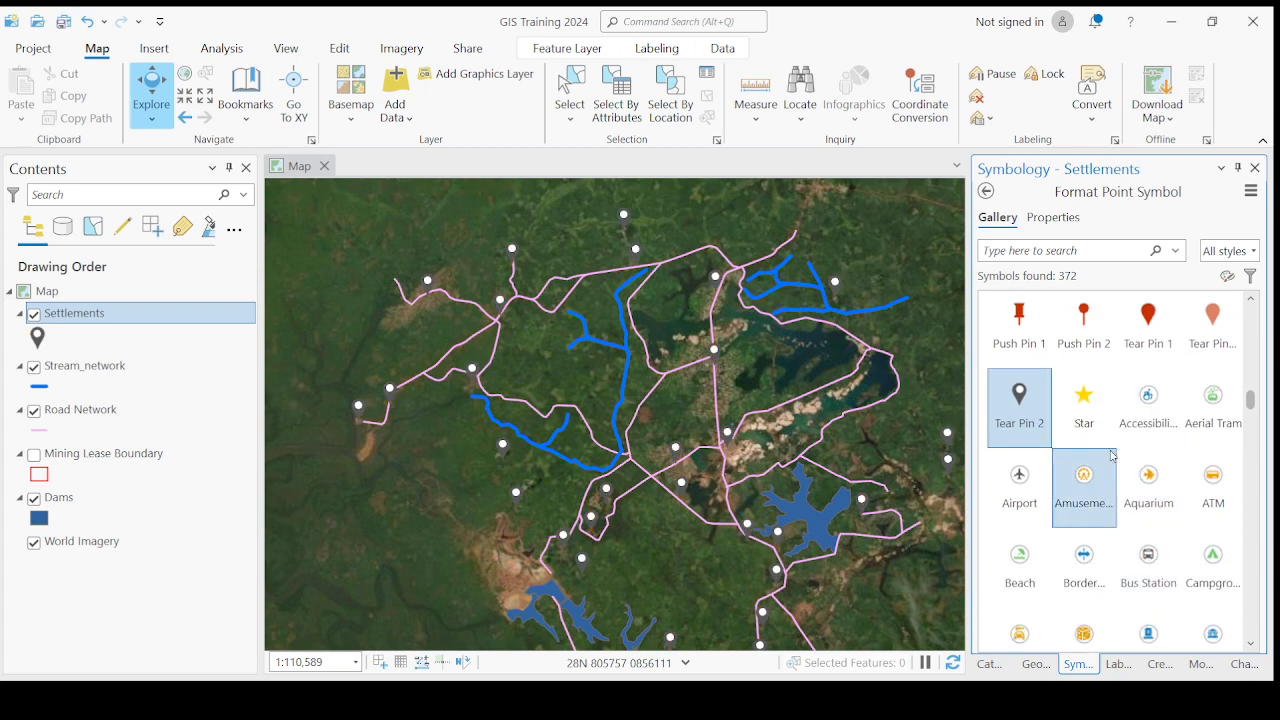
click(1086, 404)
- Try the Bar symbol from the gallery on the Settlements points
scroll(1102, 560, down, 2)
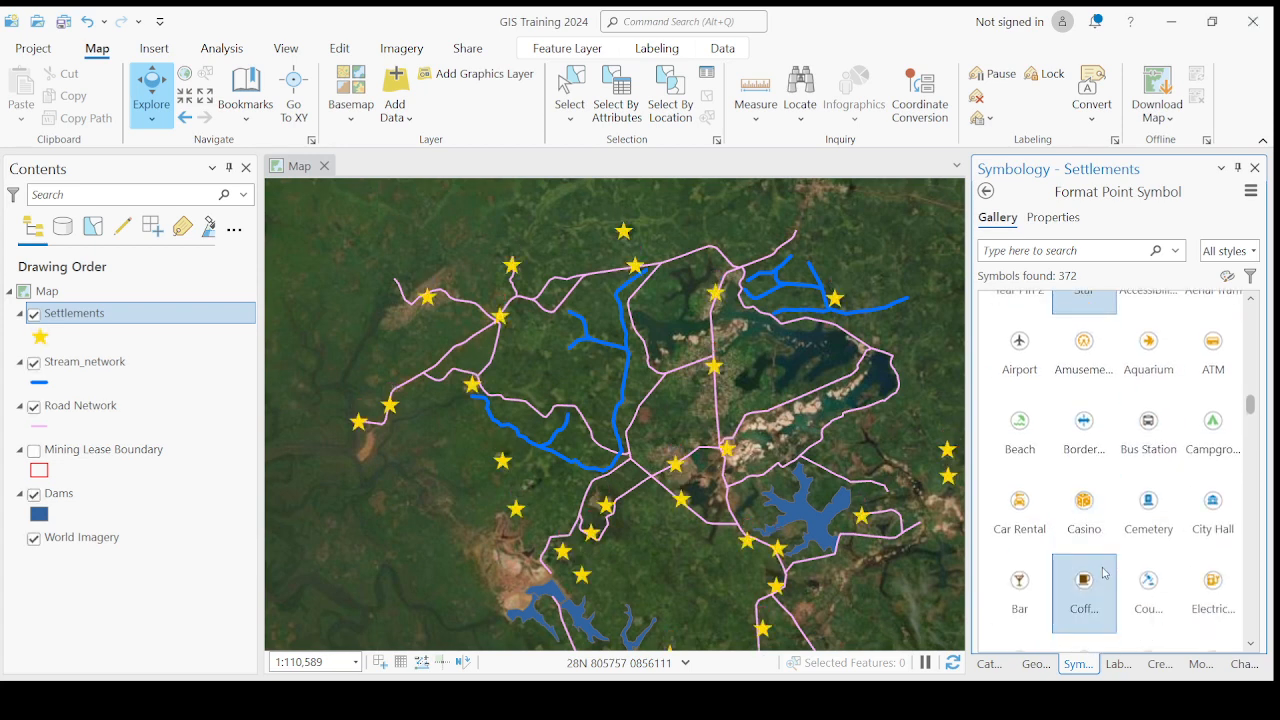
click(1089, 584)
click(1019, 585)
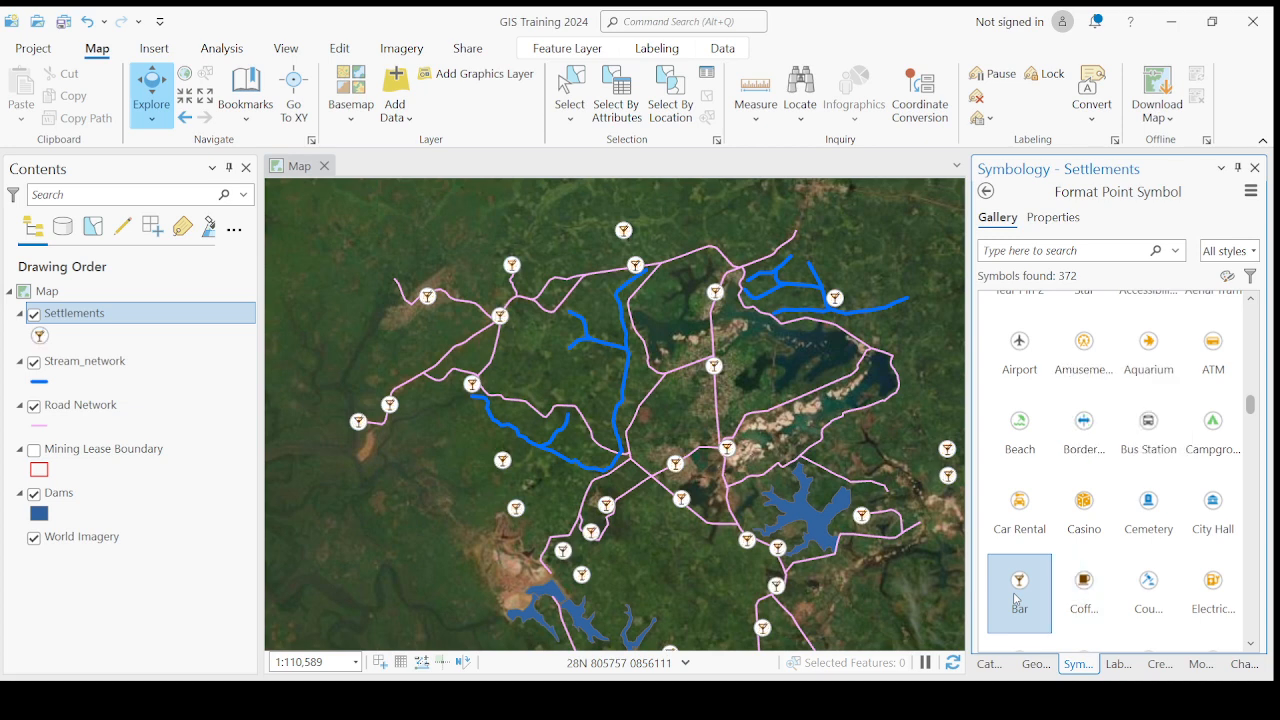
- Try the Pharmacy symbol on the Settlements points and look over its appearance properties
scroll(1078, 567, down, 5)
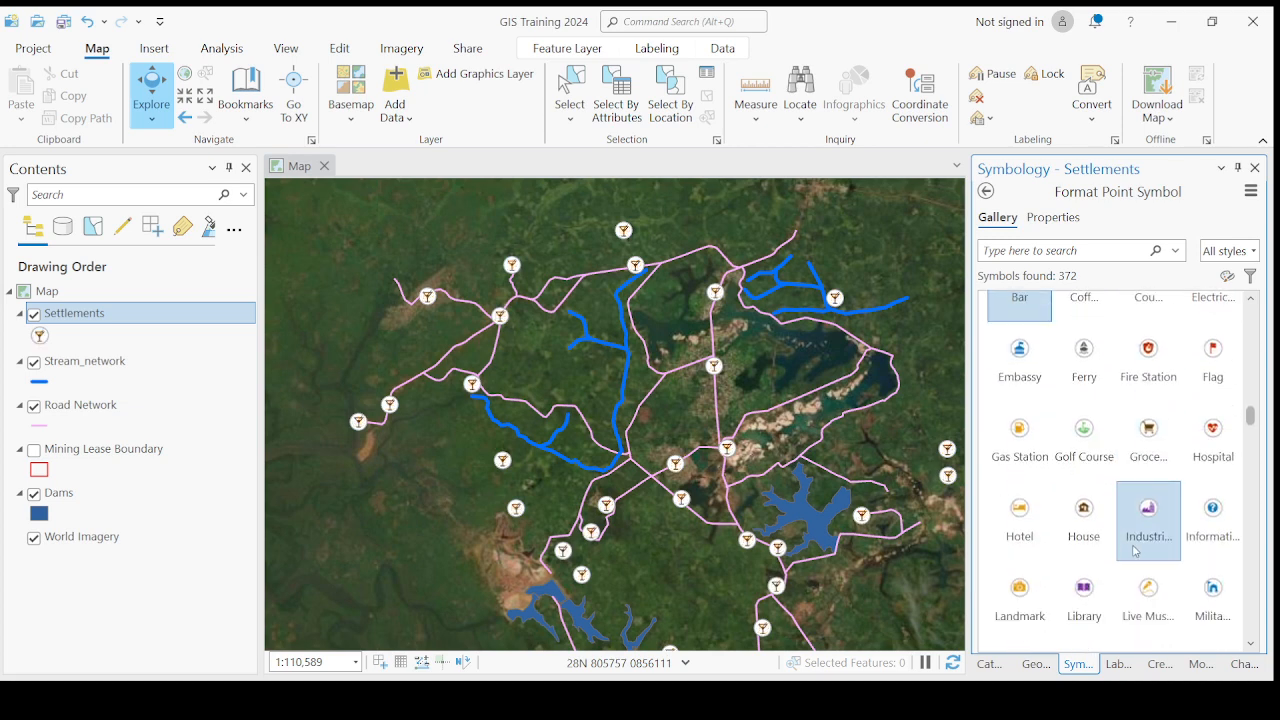
scroll(1141, 549, down, 4)
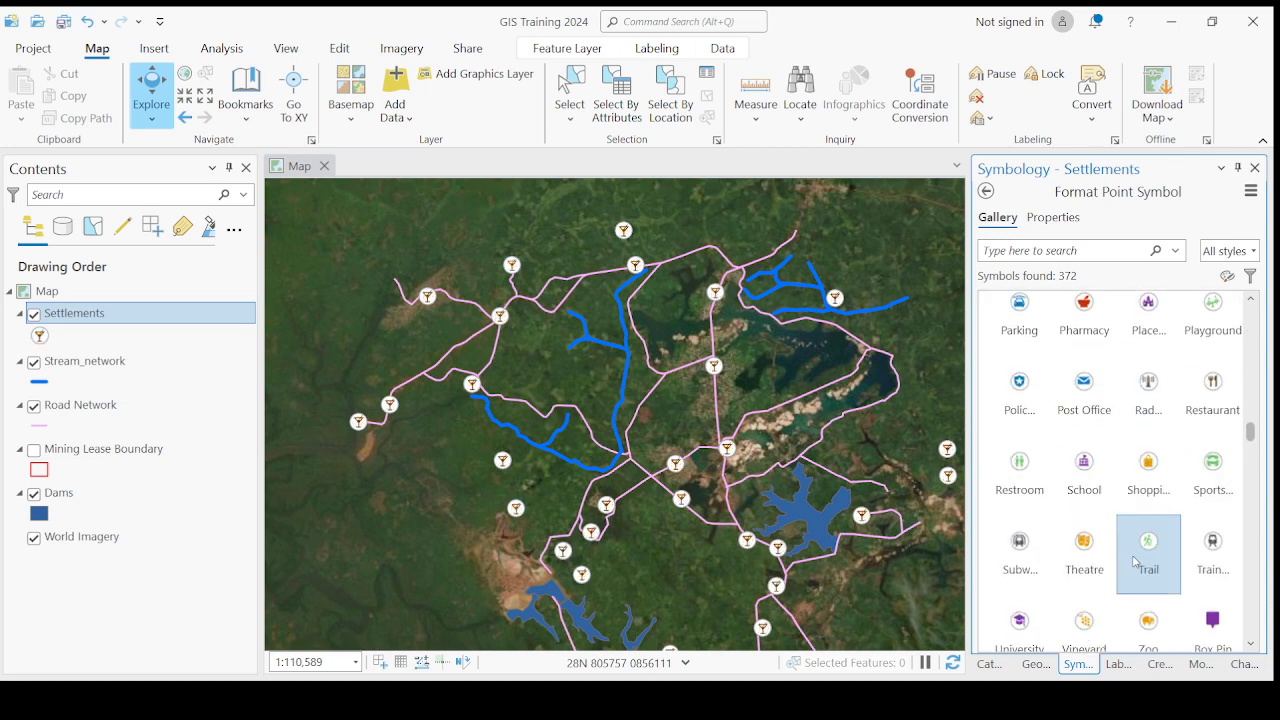
scroll(1135, 563, up, 2)
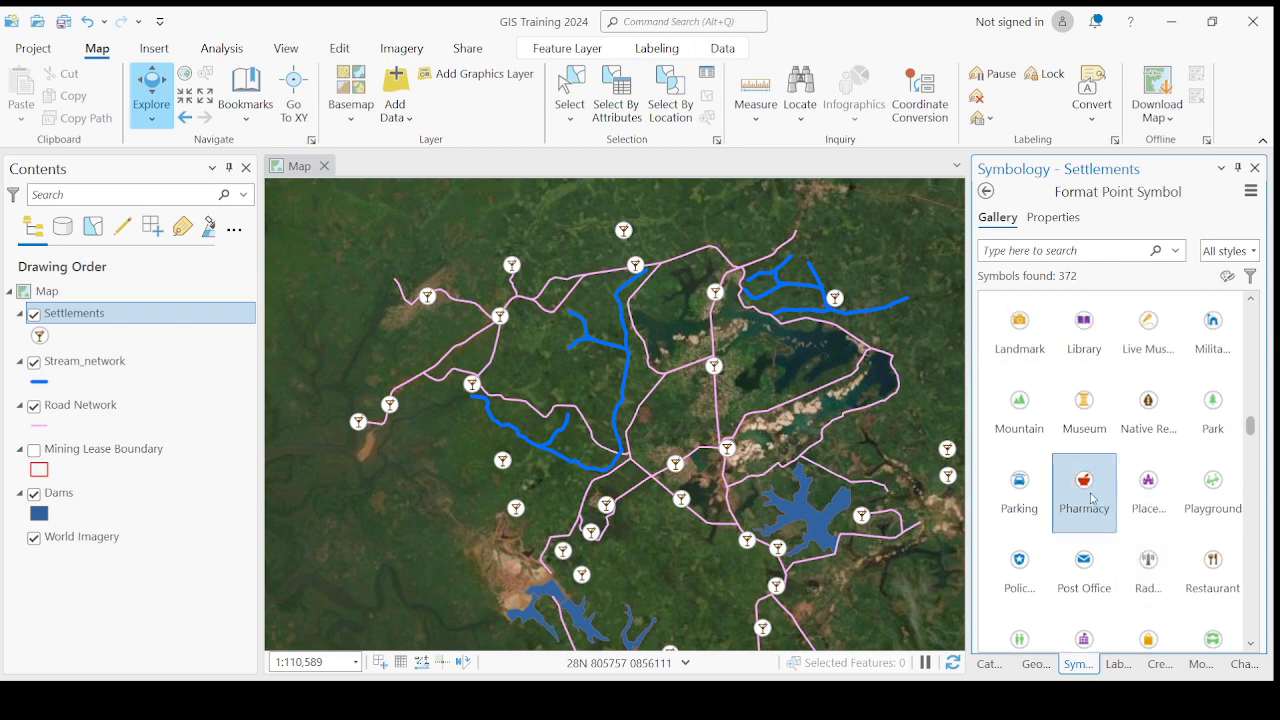
click(1083, 483)
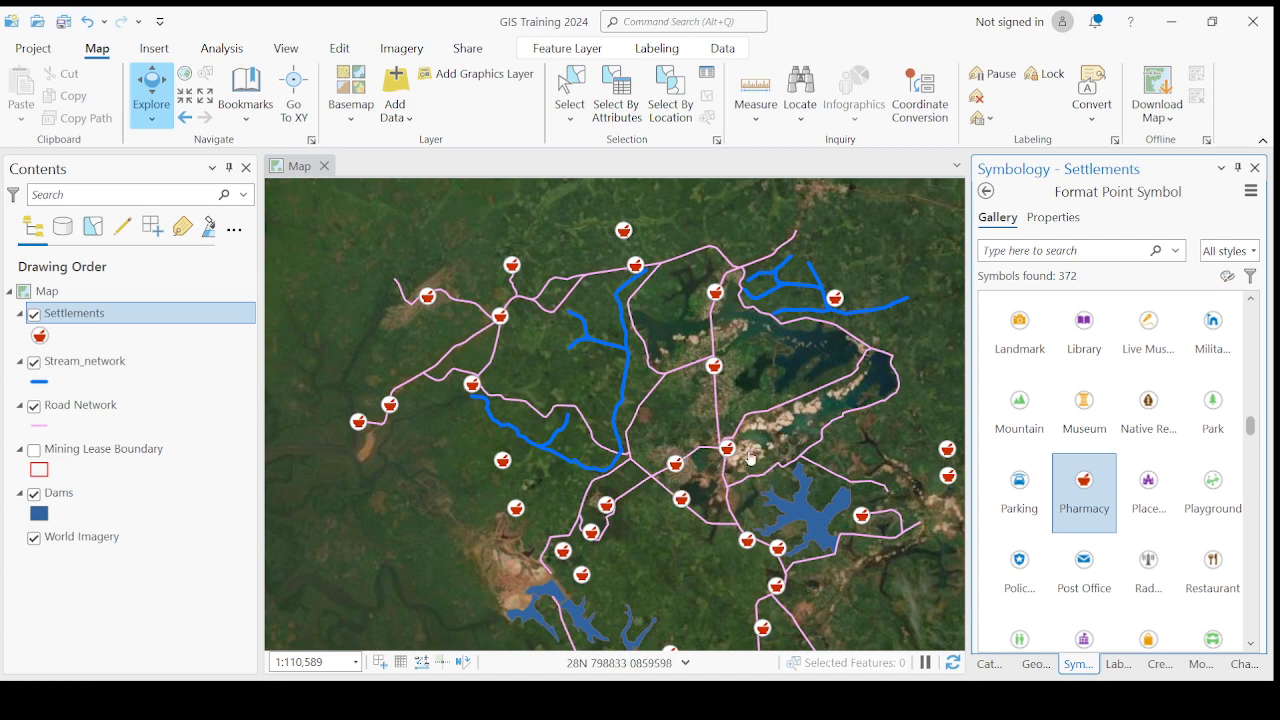
scroll(700, 498, down, 1)
scroll(766, 524, up, 1)
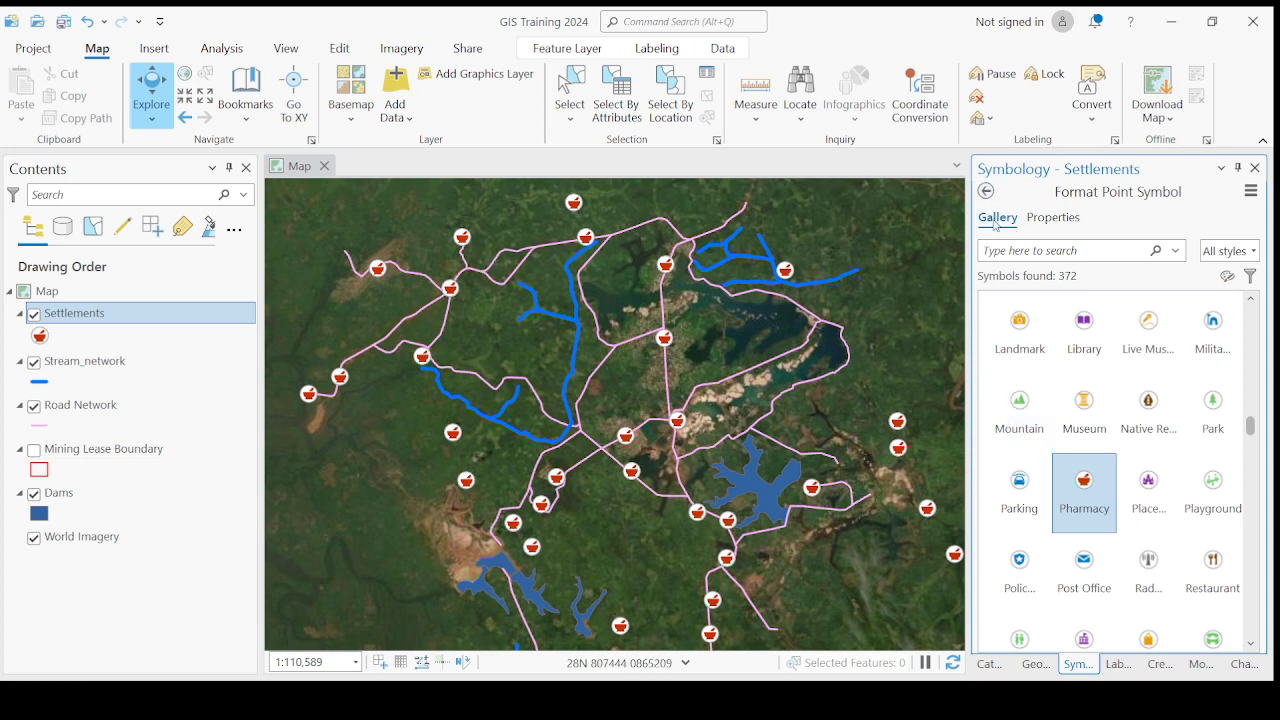
click(1055, 218)
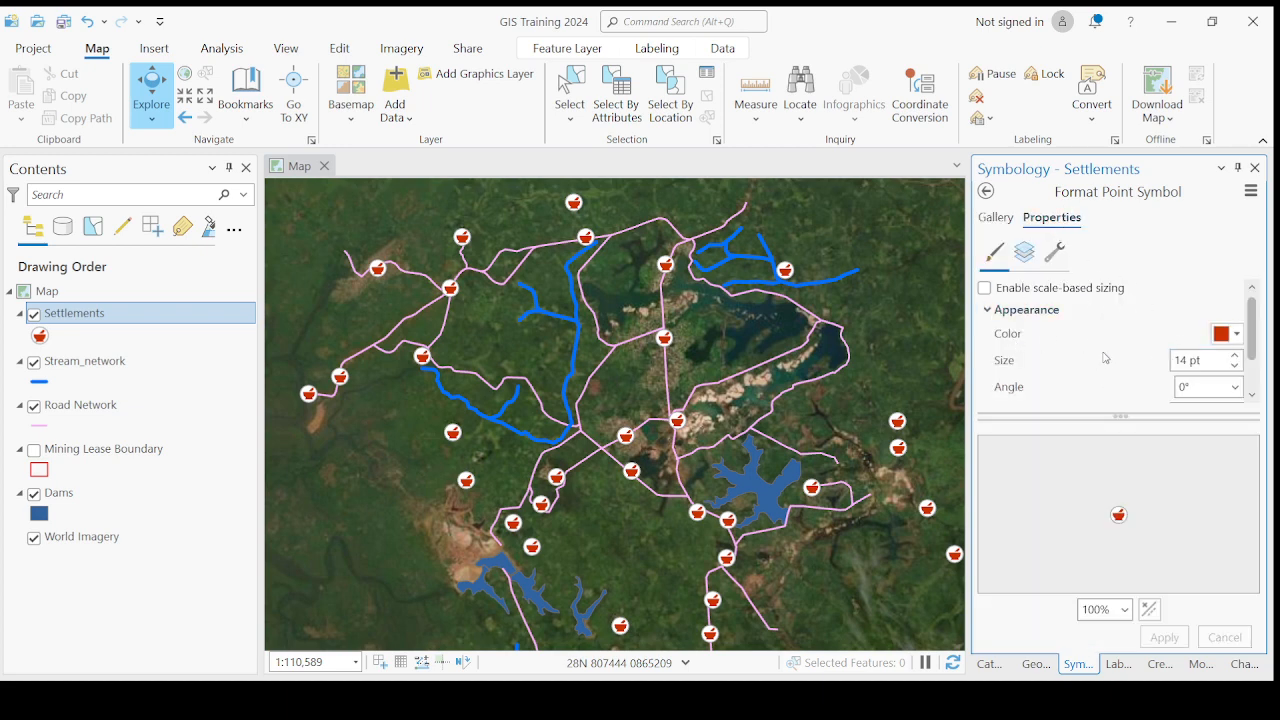
click(994, 220)
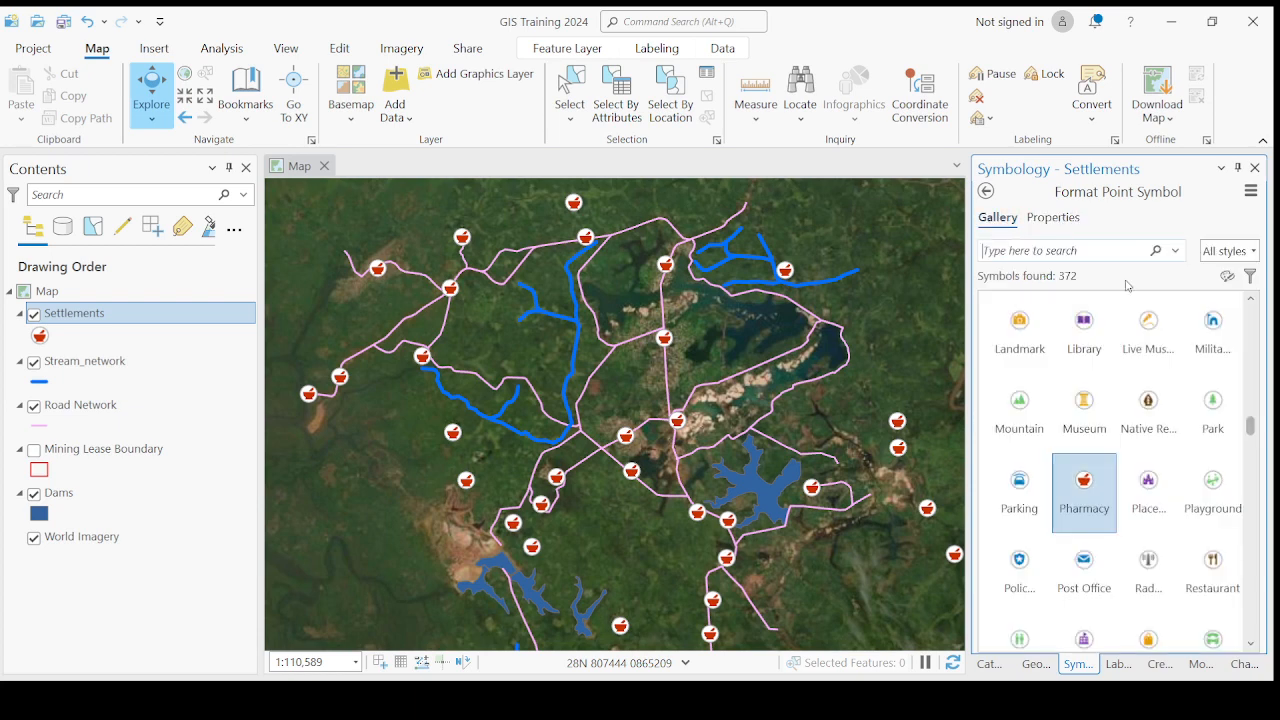
- Change the Settlements point symbol to Circle 1 from the ArcGIS 2D gallery and open its symbol properties
drag(1250, 426, 1252, 311)
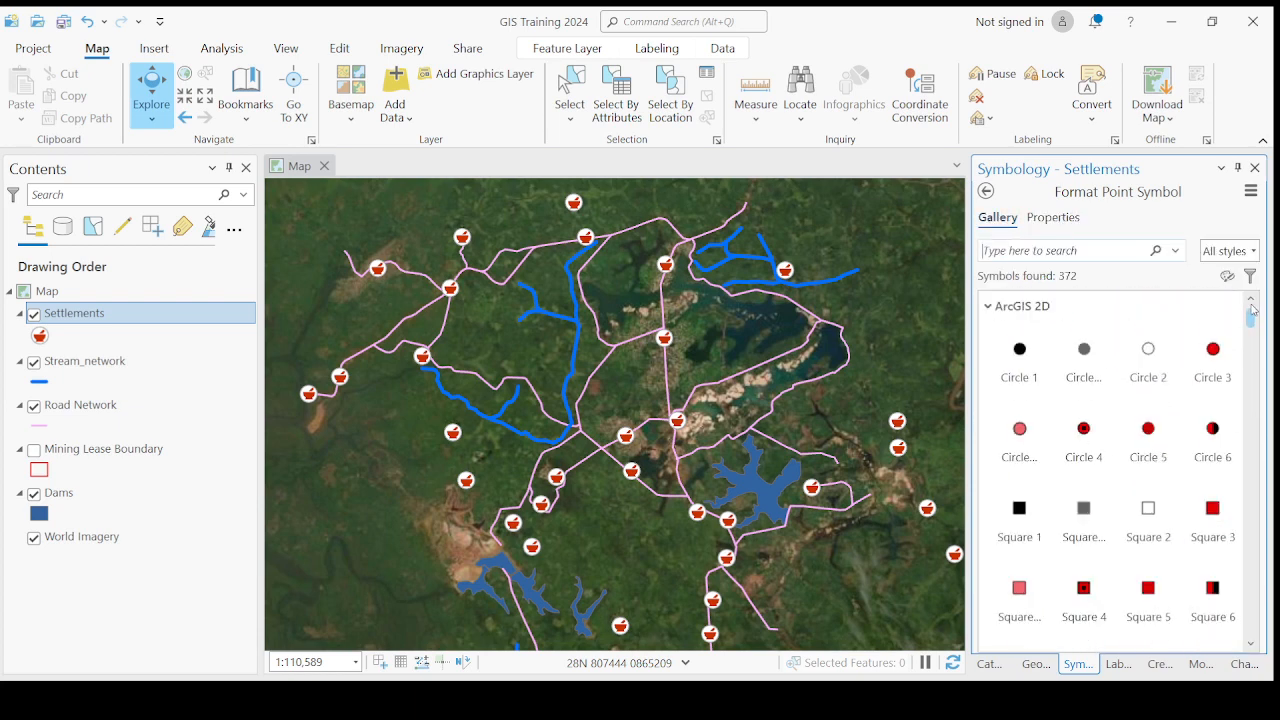
click(1021, 352)
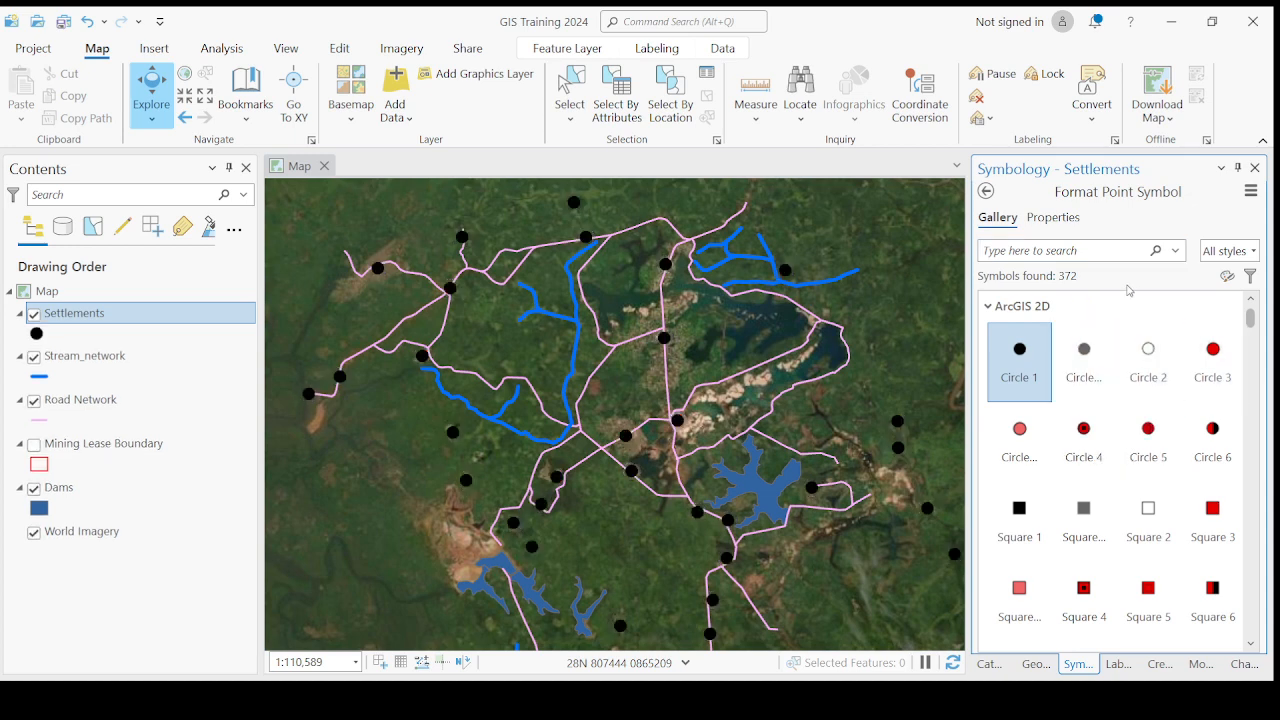
click(1056, 217)
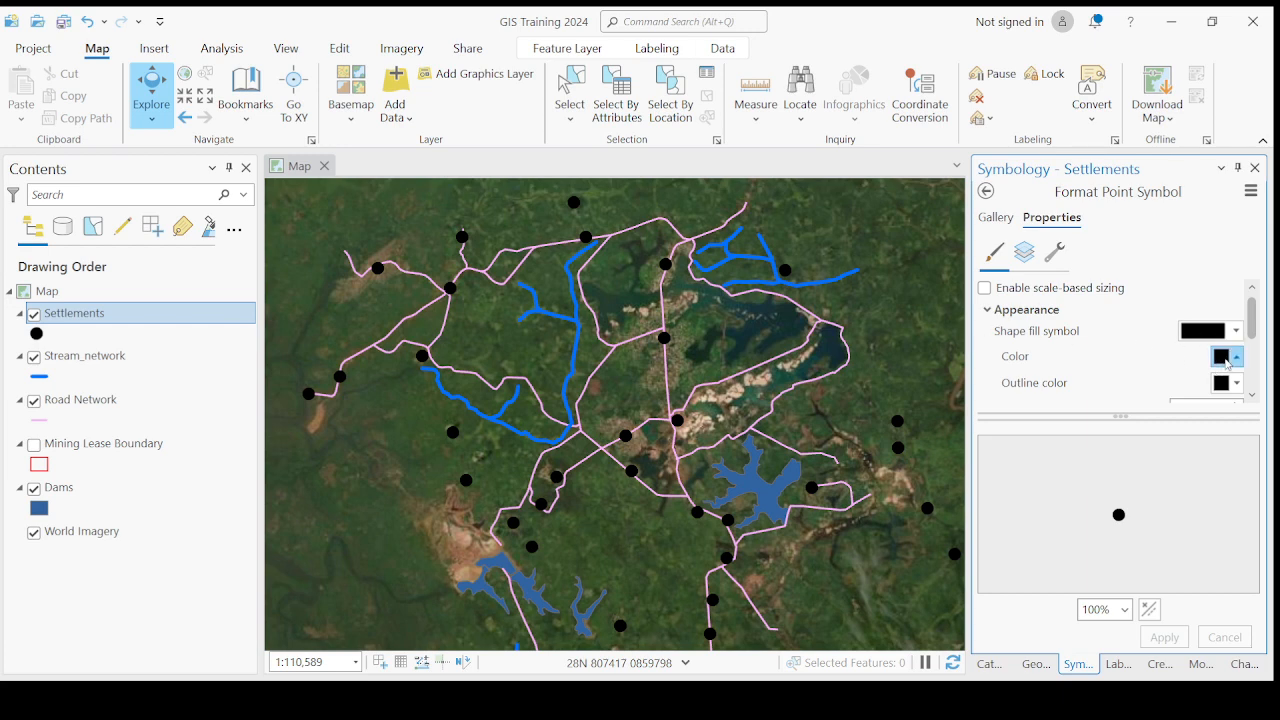
- Apply a red fill color to the Settlements circle symbol
click(1060, 462)
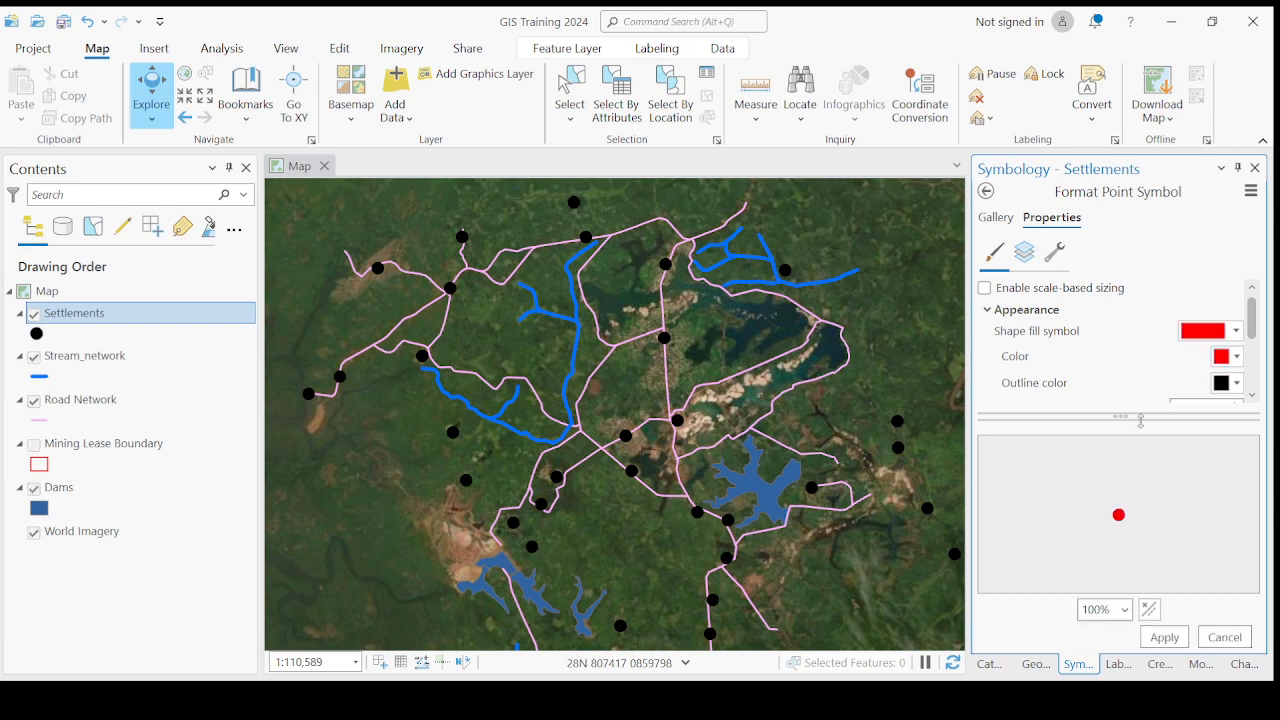
click(1237, 356)
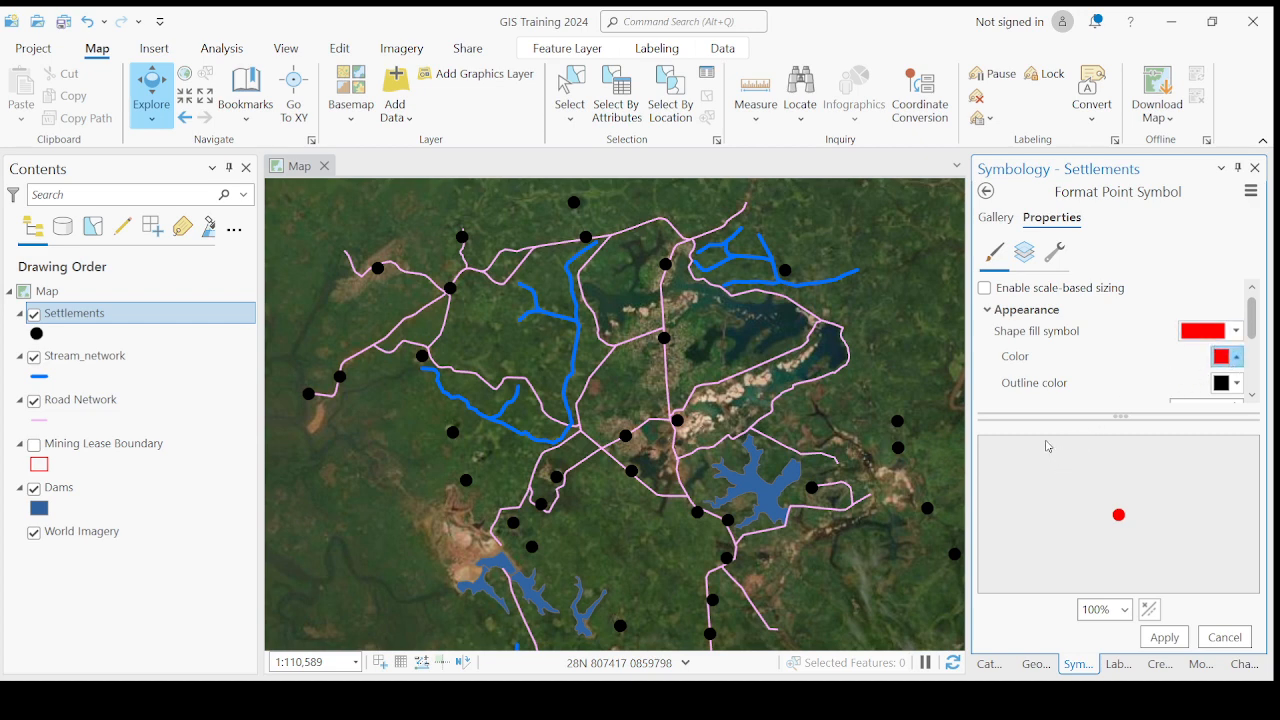
click(1171, 354)
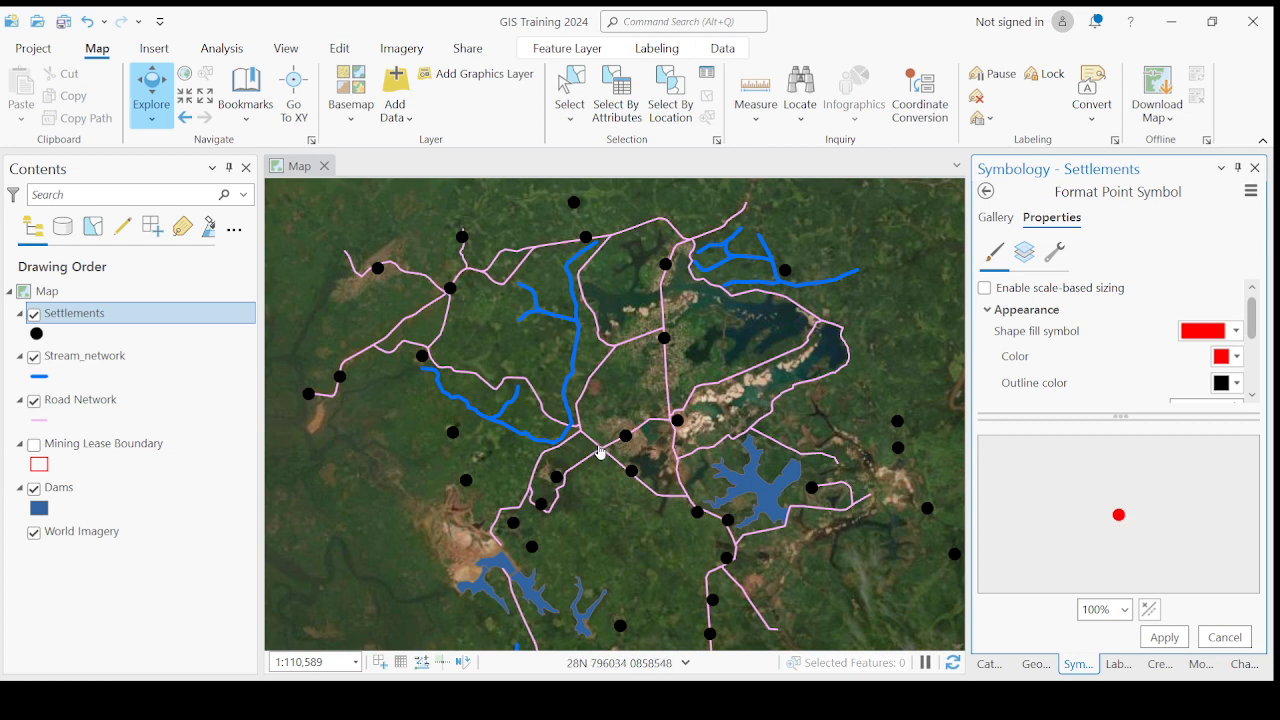
click(1166, 640)
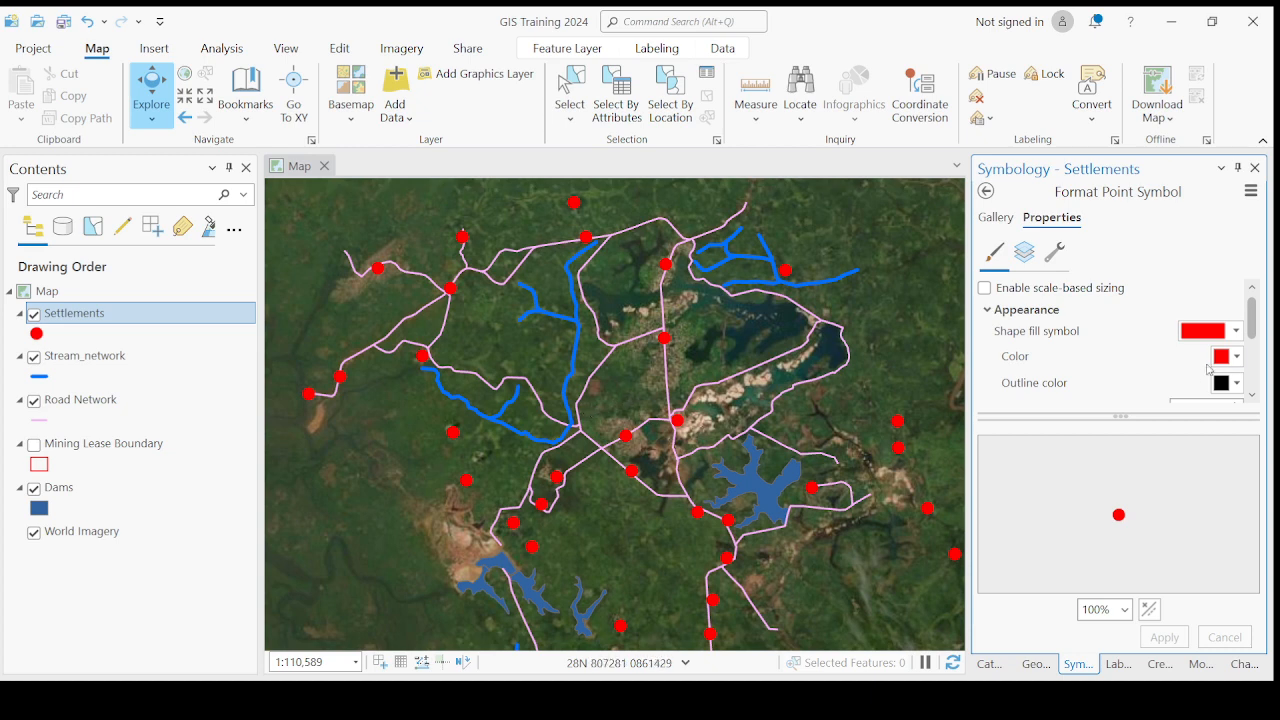
- Try a magenta fill and a blue fill on the Settlements circle symbol, applying each to the map
click(1247, 463)
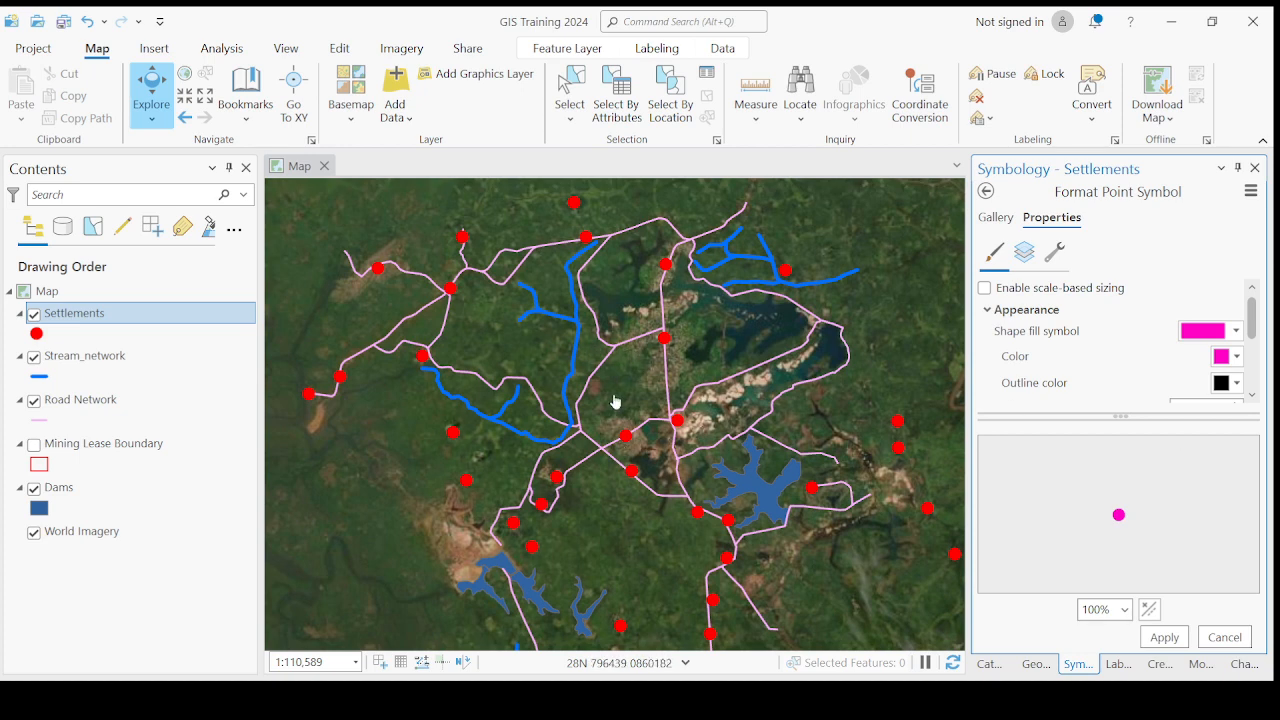
click(1173, 645)
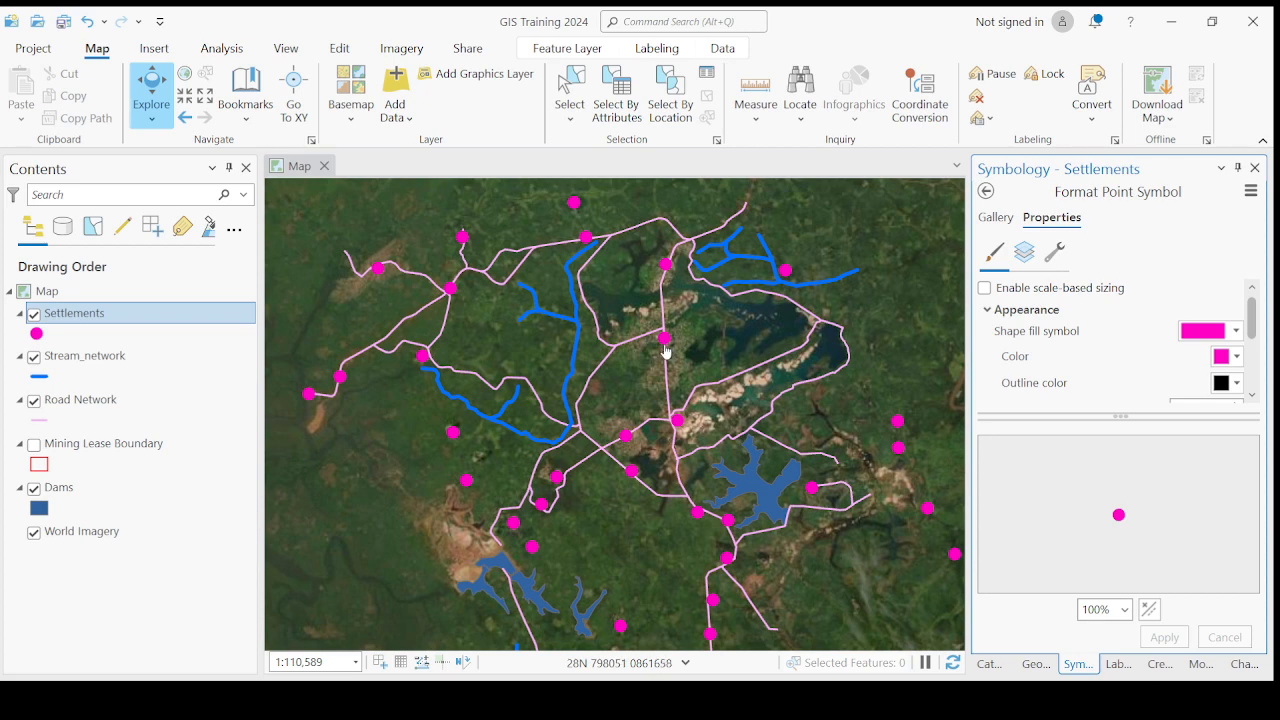
click(1227, 357)
click(1207, 467)
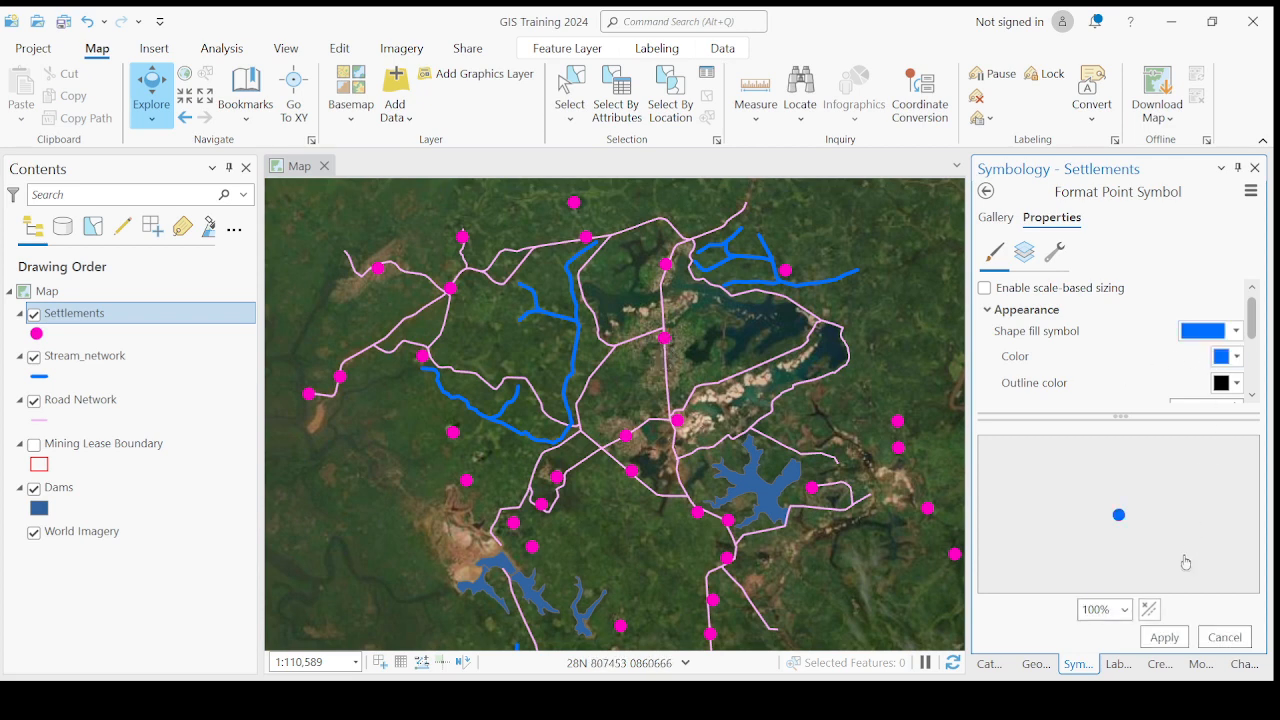
click(1163, 639)
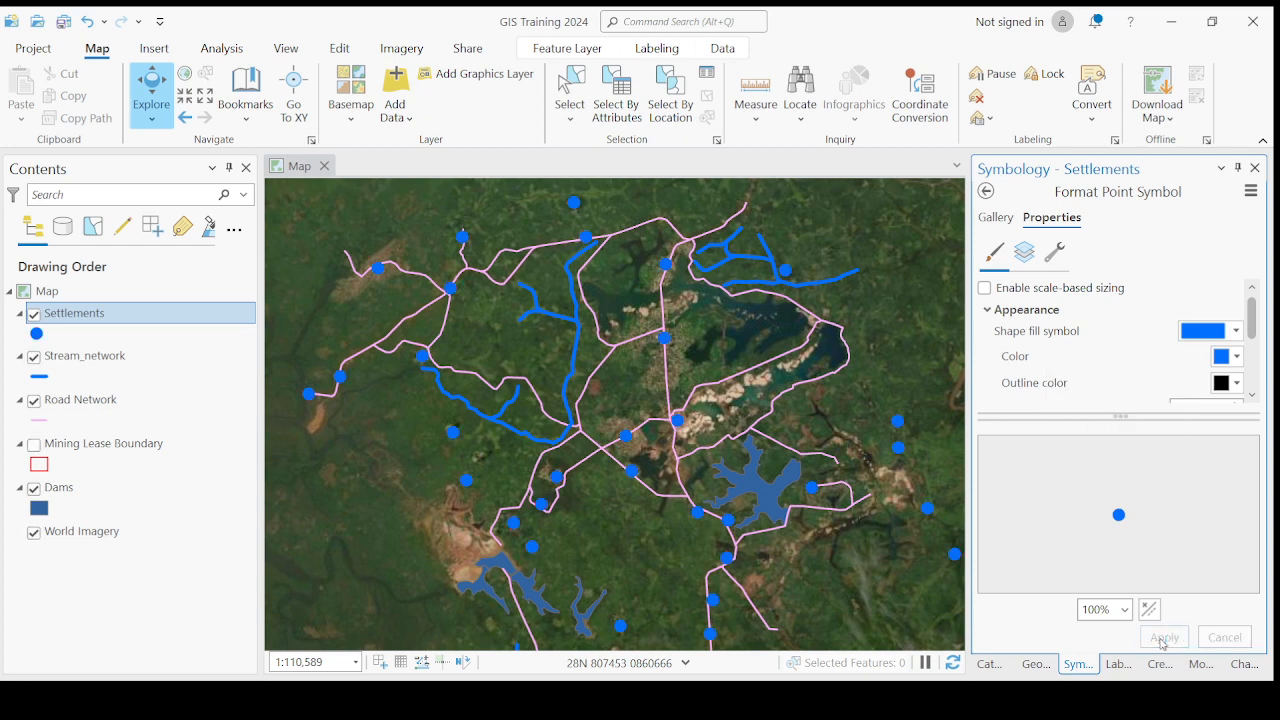
- Apply a bright green fill color to the Settlements circle symbol
click(1227, 357)
click(1150, 468)
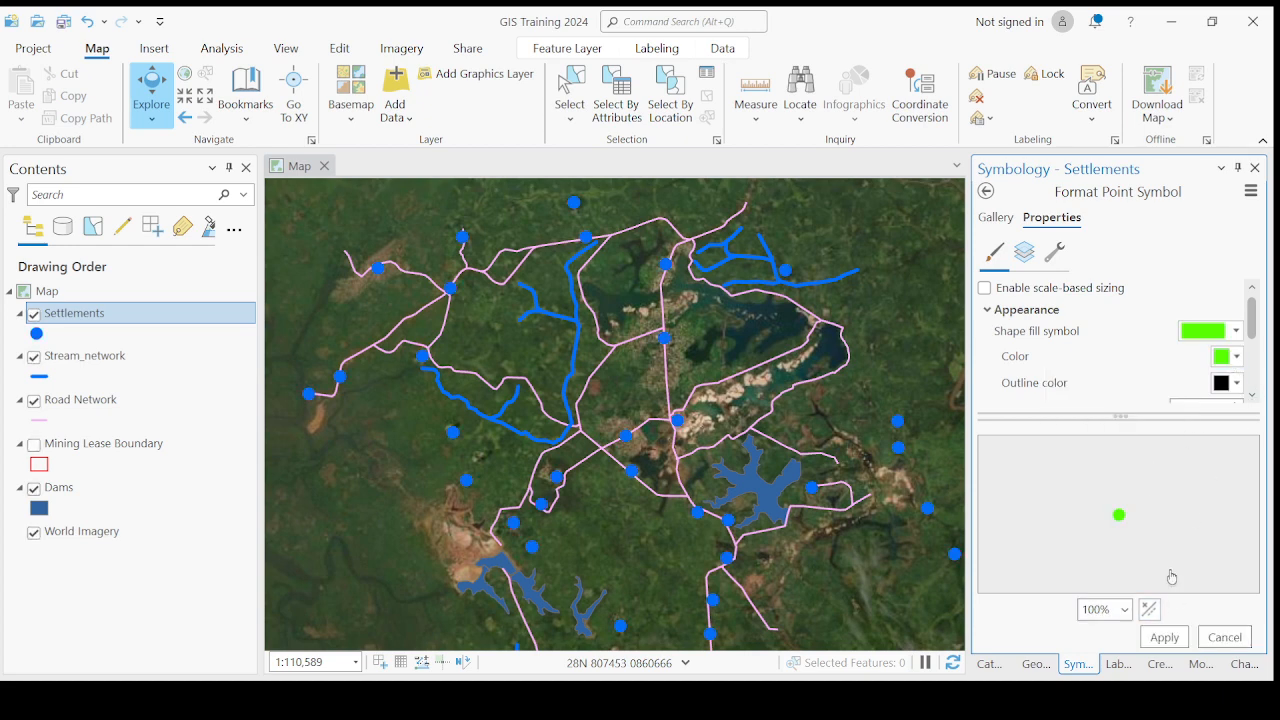
click(1165, 637)
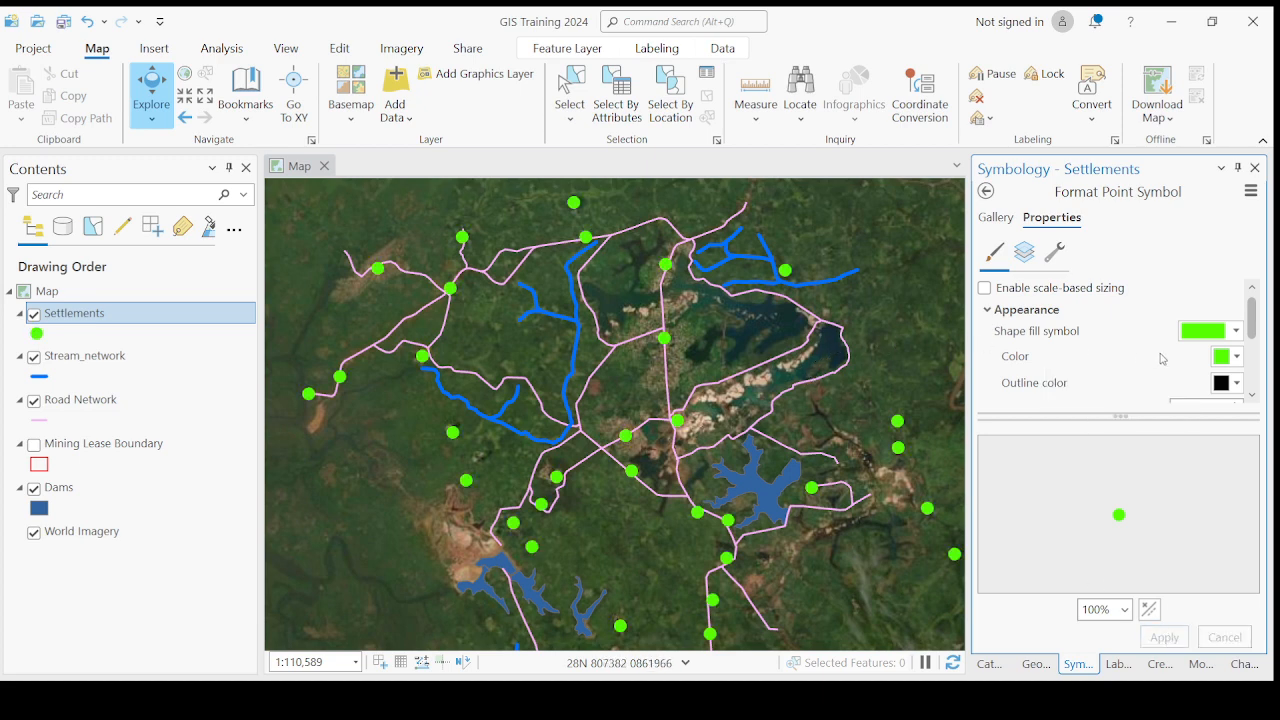
- Set the outline width of the Settlements circle symbol to 1 pt
click(1258, 397)
click(1258, 397)
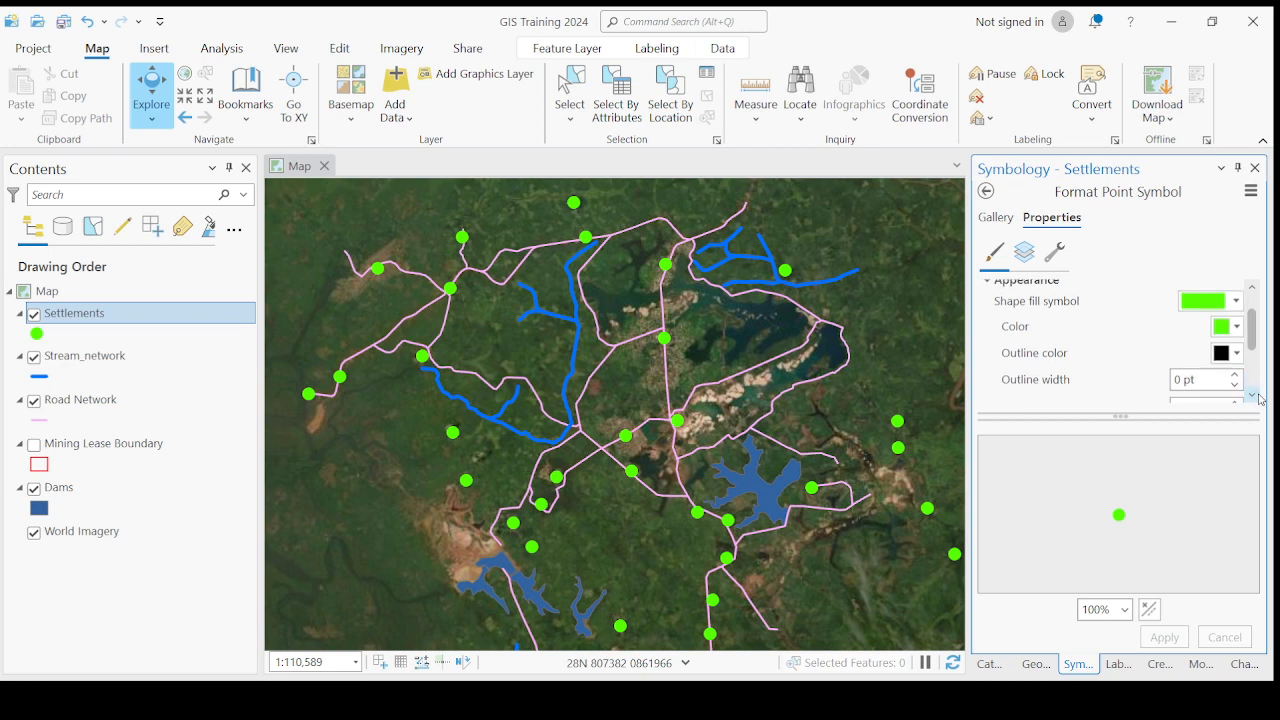
click(1258, 397)
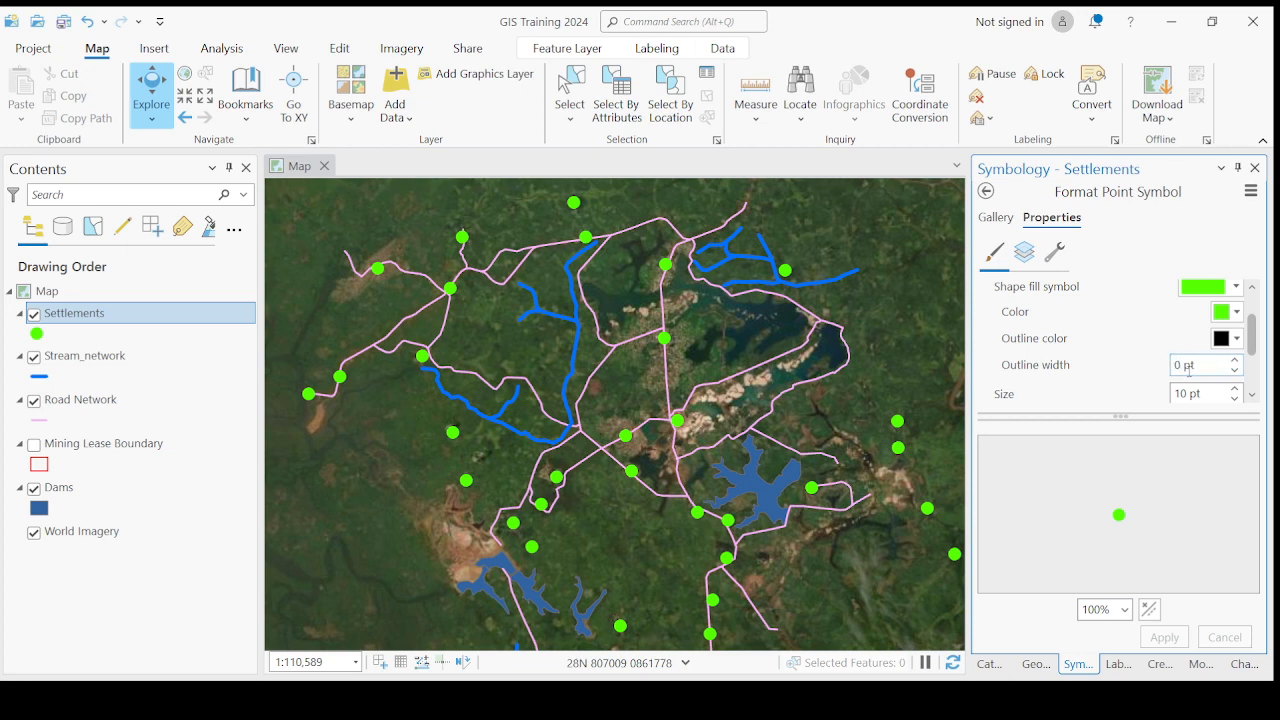
click(1238, 364)
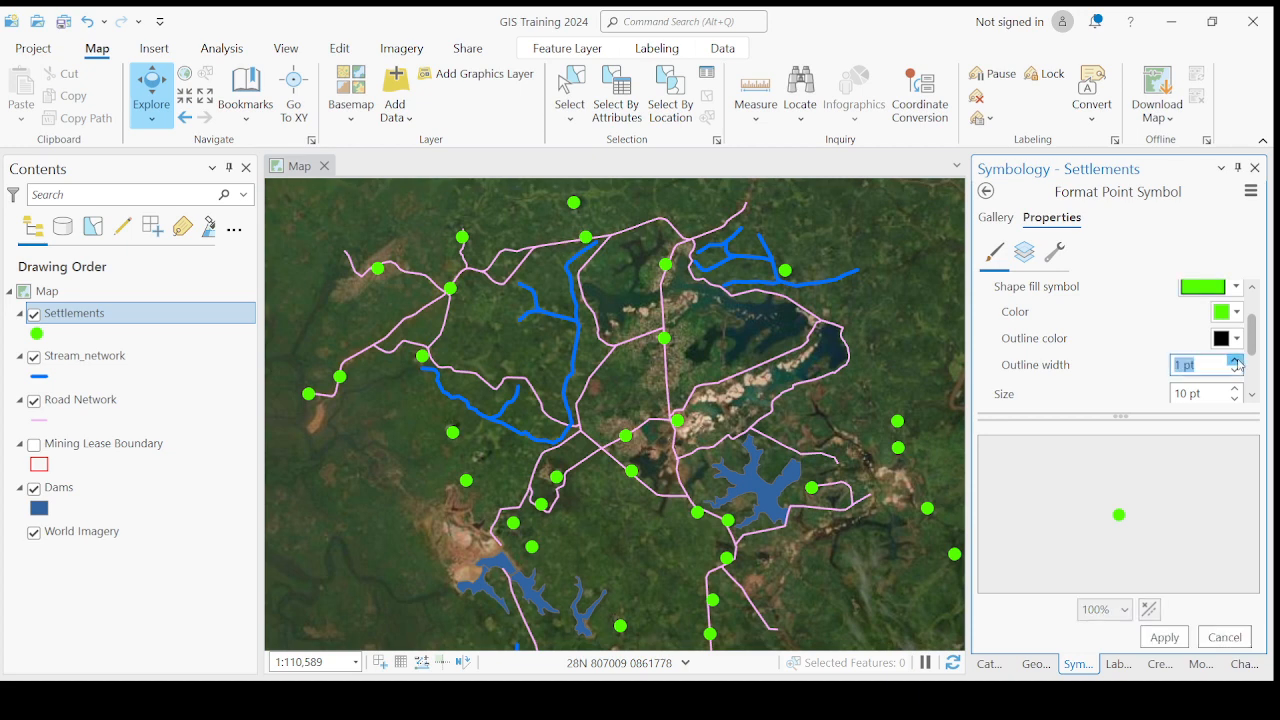
click(1238, 376)
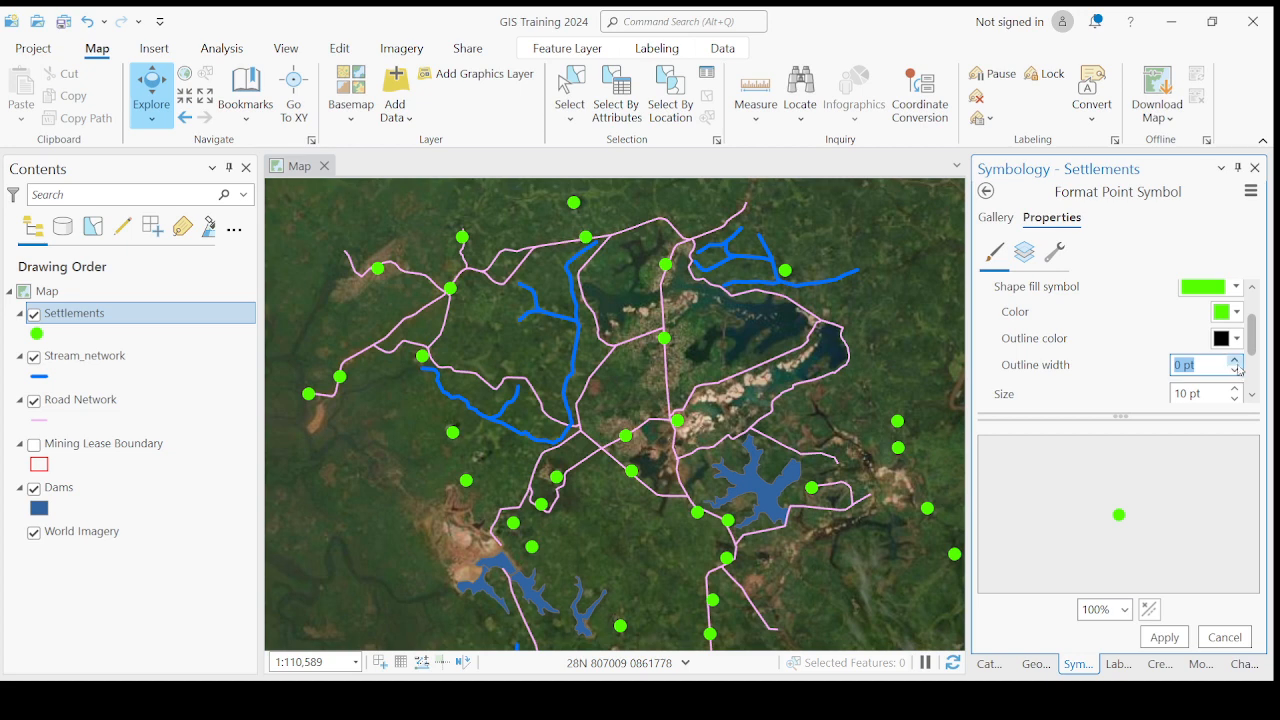
click(1237, 363)
click(1237, 363)
click(1234, 370)
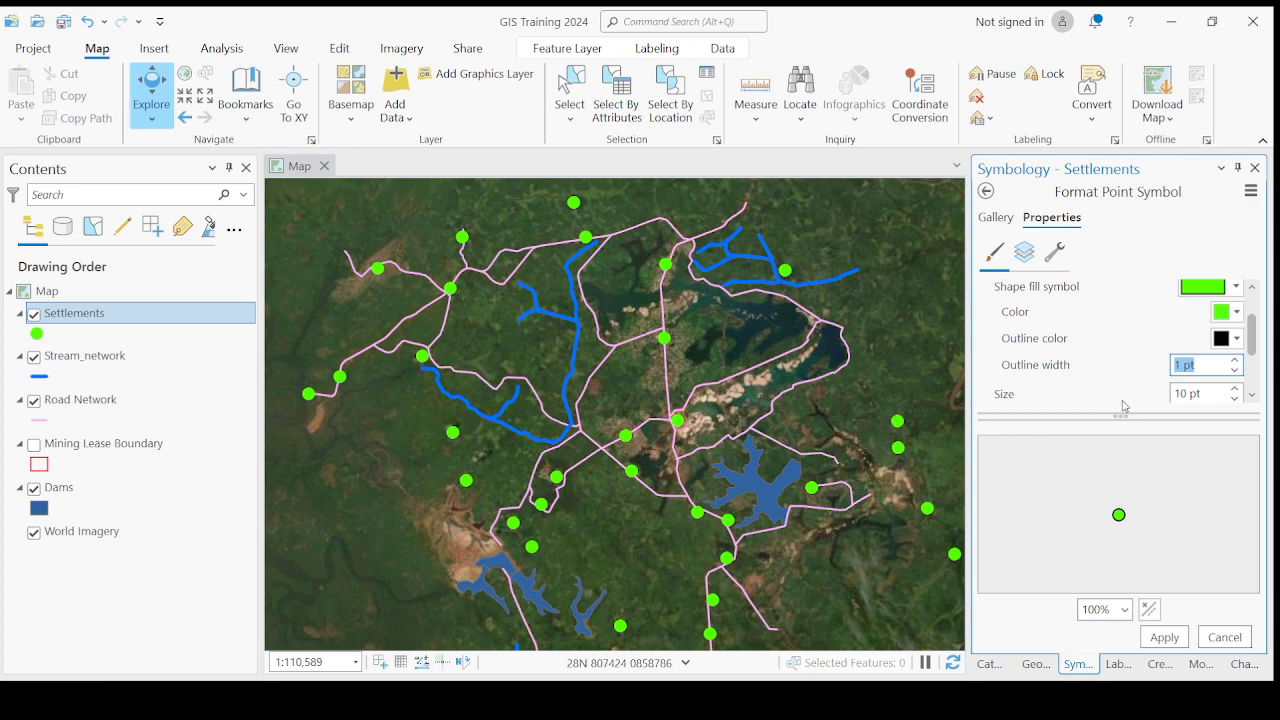
- Try larger and smaller sizes for the Settlements circle symbol
double_click(1181, 394)
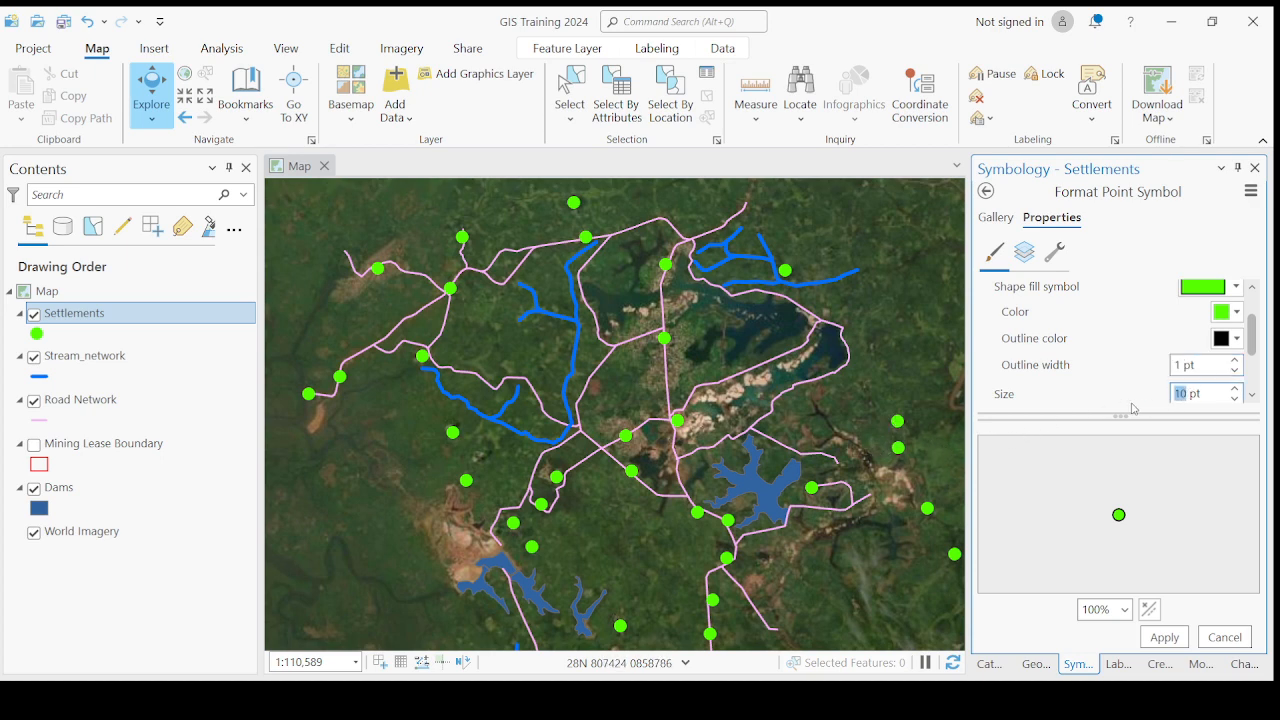
text(2)
key(BackSpace)
key(Delete)
click(1234, 391)
click(1234, 391)
click(1234, 391)
click(1234, 391)
click(1234, 391)
click(1235, 390)
click(1235, 390)
click(1235, 390)
click(1235, 391)
click(1235, 391)
click(1235, 391)
click(1235, 400)
click(1235, 400)
click(1235, 400)
click(1235, 400)
click(1235, 400)
- Set the size of the Settlements circle symbol to 14 pt and apply it to the map
drag(1190, 394, 1170, 396)
click(1189, 395)
drag(1185, 392, 1155, 394)
text(14)
click(1252, 395)
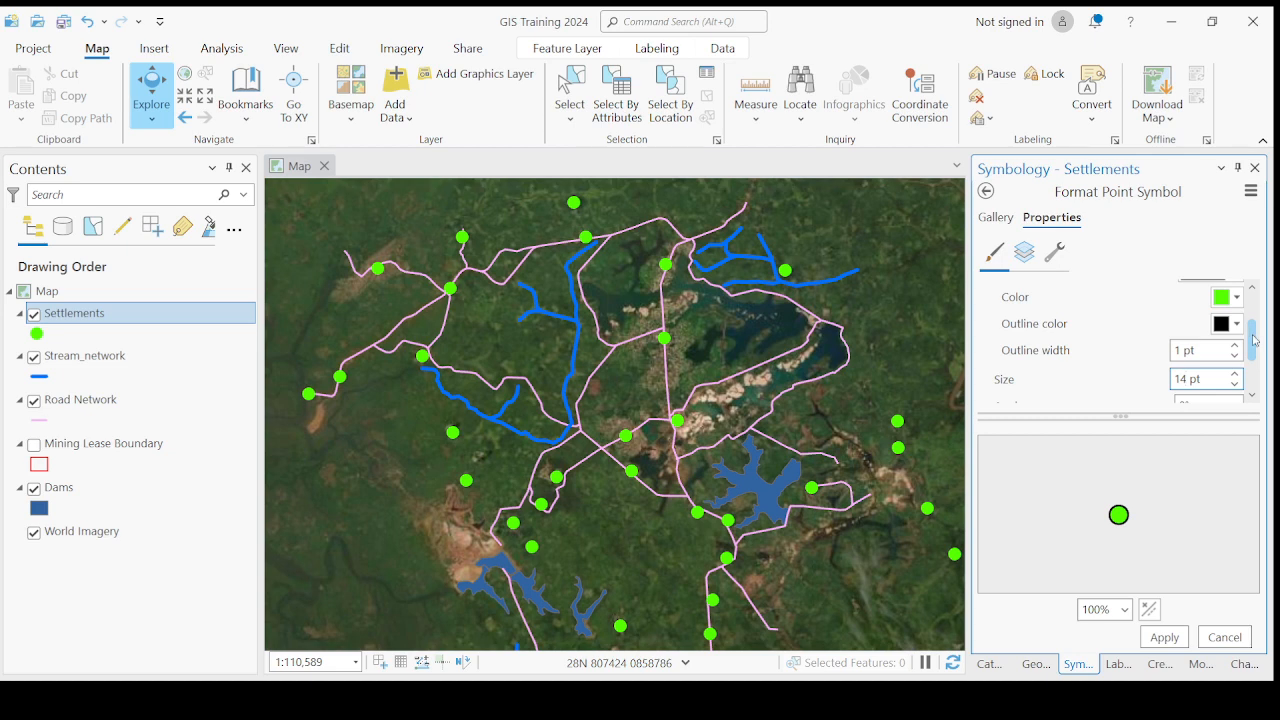
drag(1253, 340, 1251, 305)
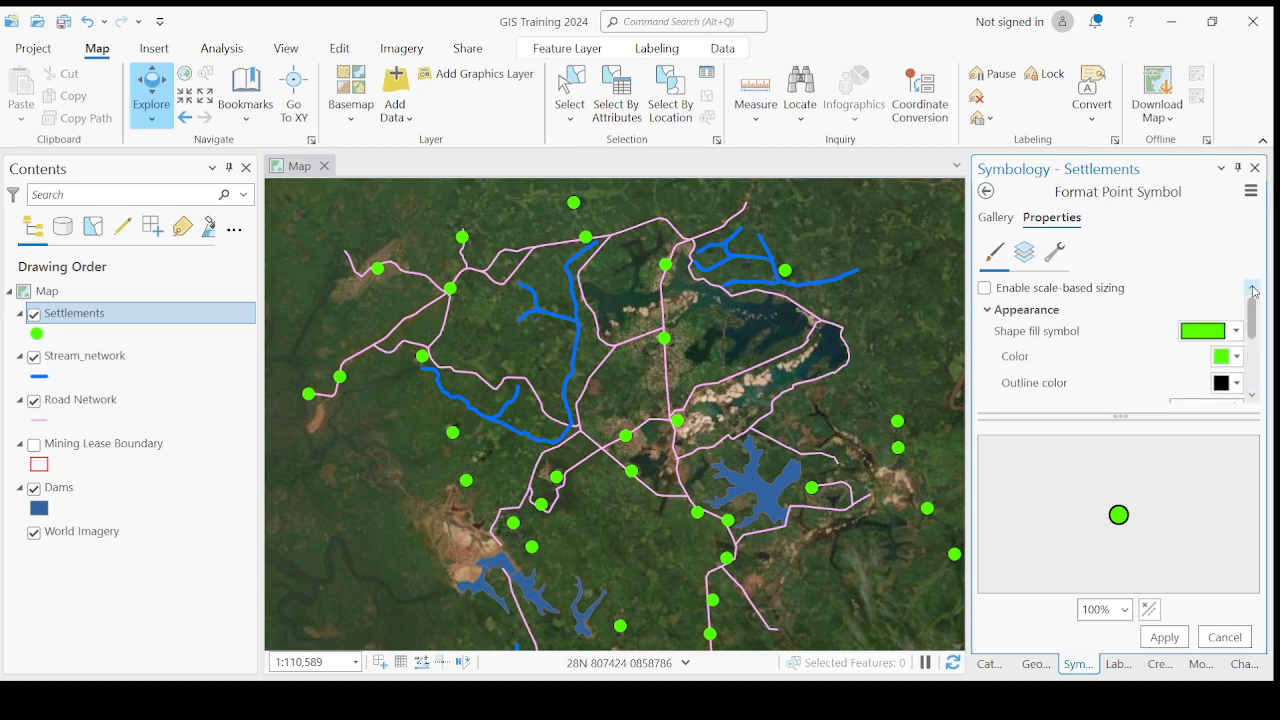
click(1253, 396)
click(1253, 396)
click(1253, 396)
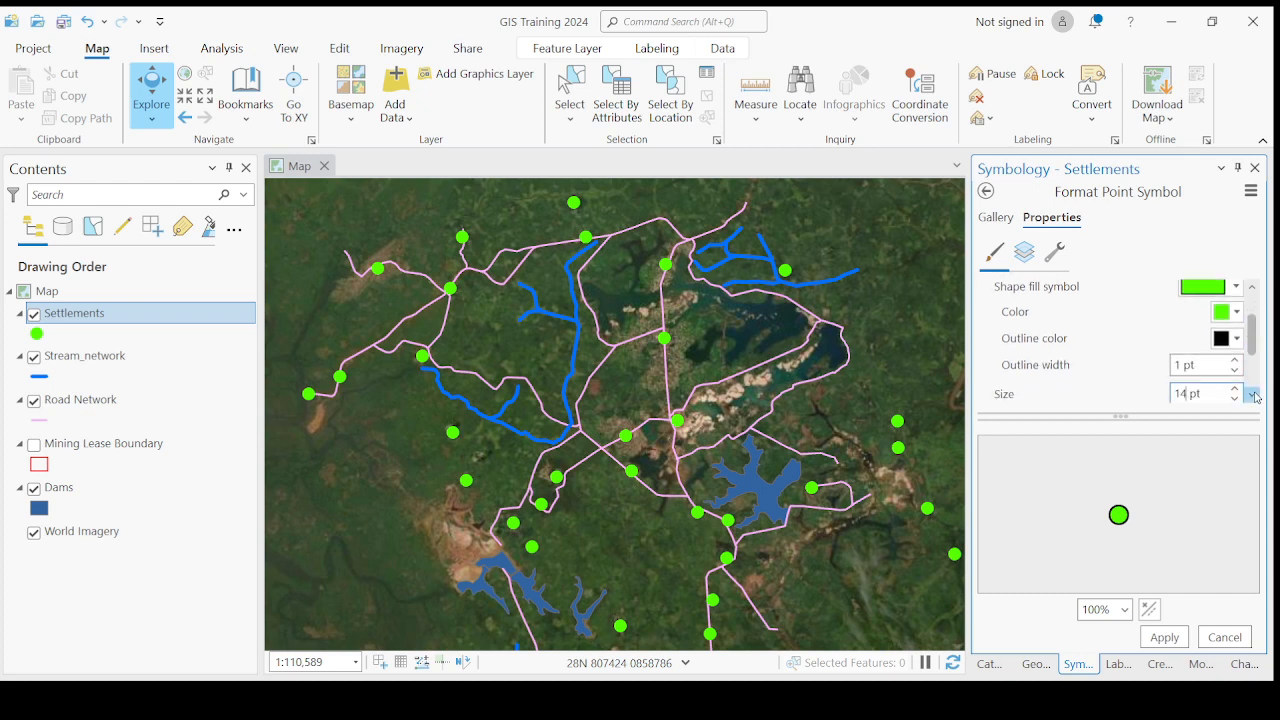
click(1253, 396)
click(1253, 396)
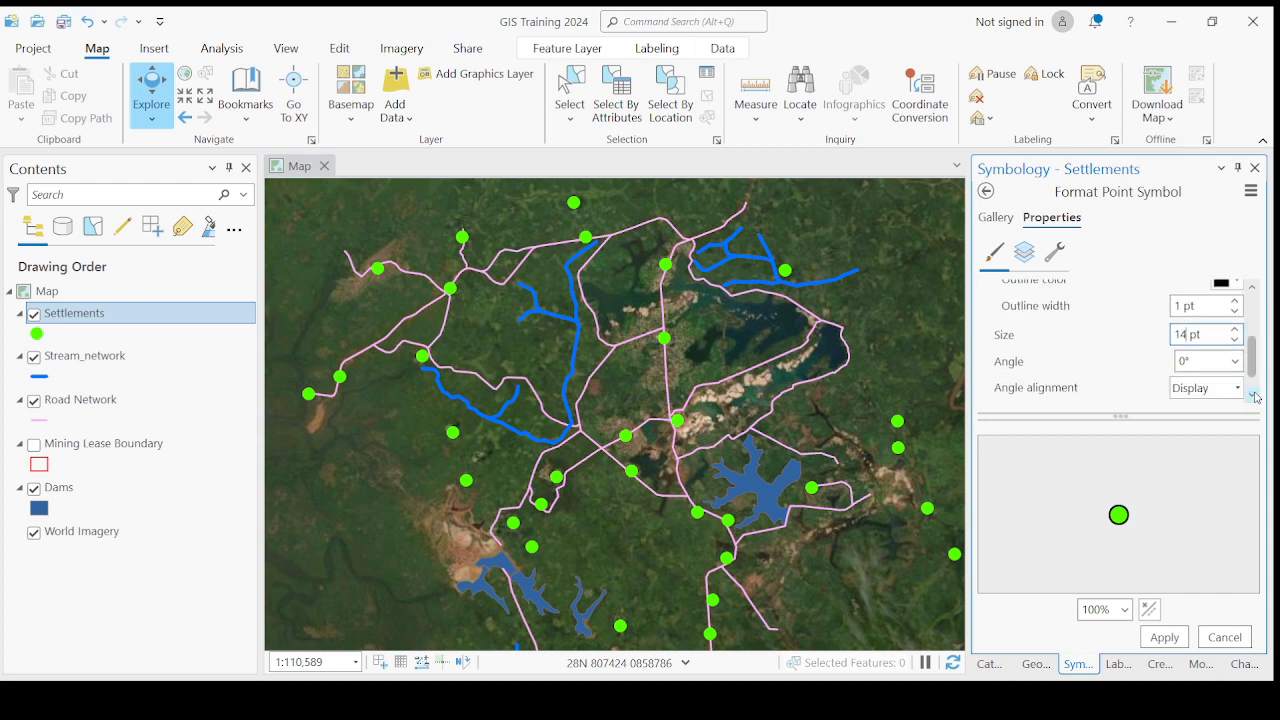
click(1253, 396)
click(1253, 396)
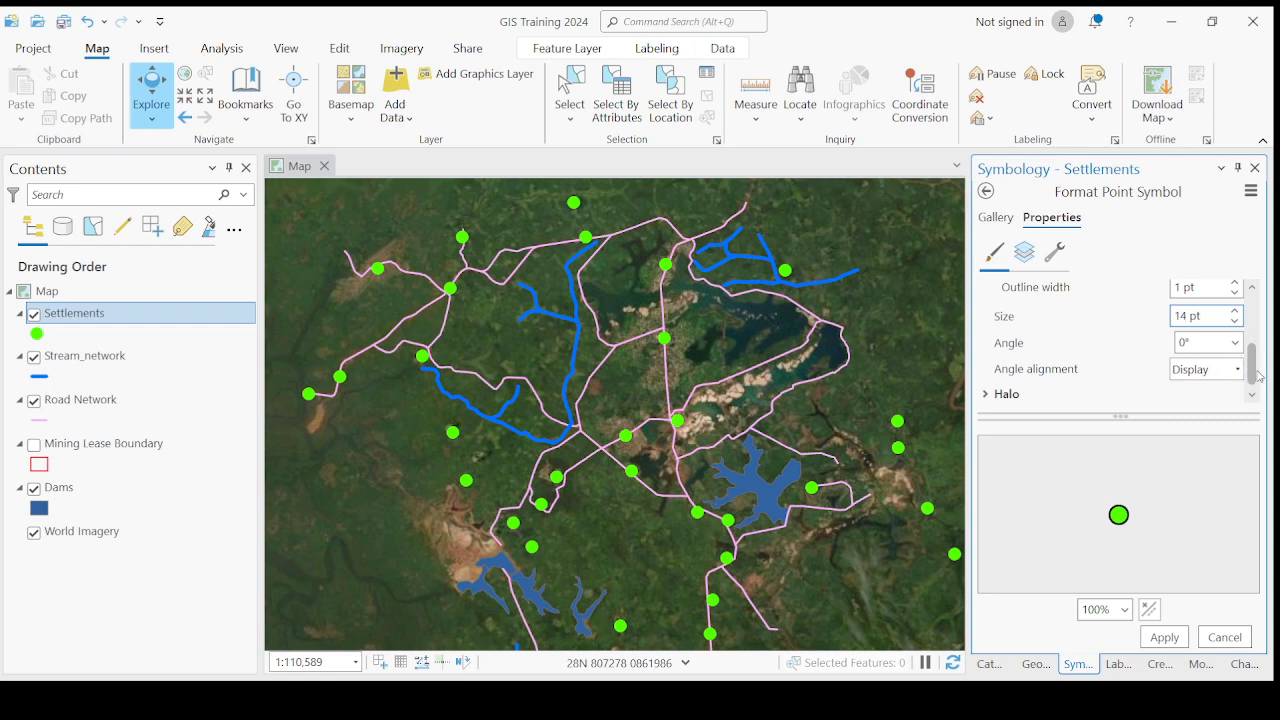
click(1162, 637)
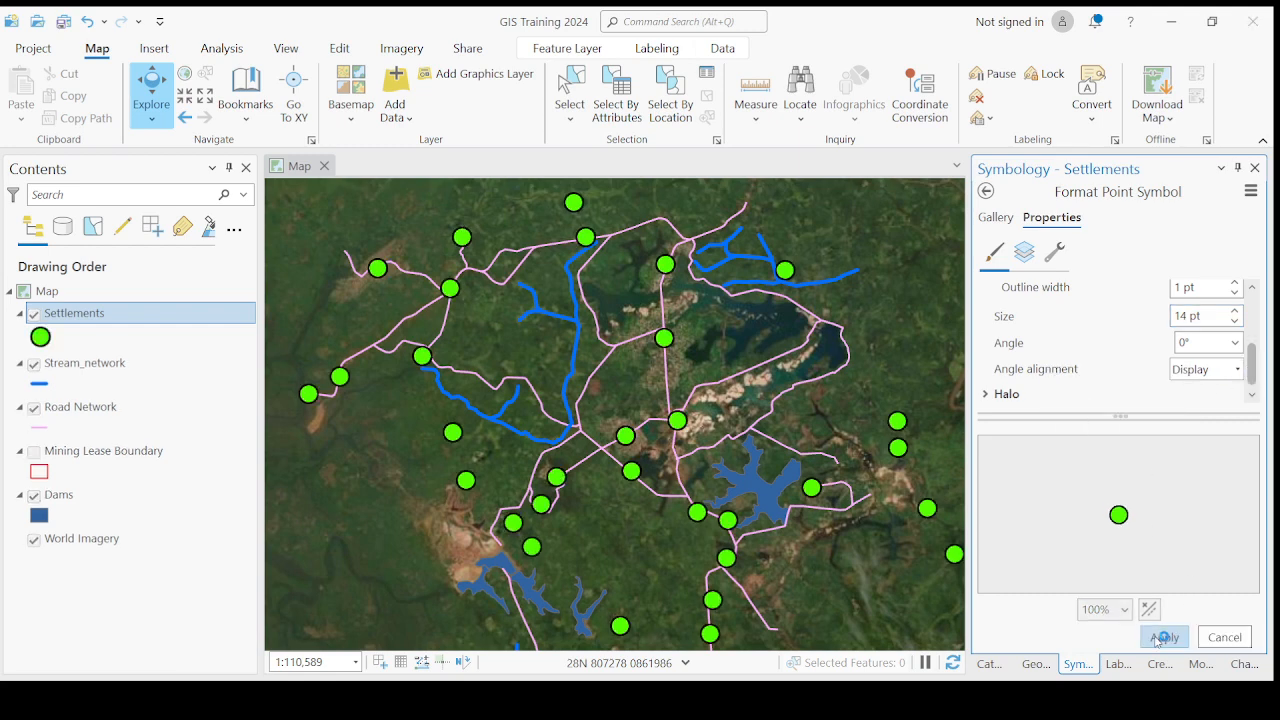
- Reapply the Settlements symbol and inspect the outlined circles on the map at closer and wider scales
scroll(604, 406, up, 1)
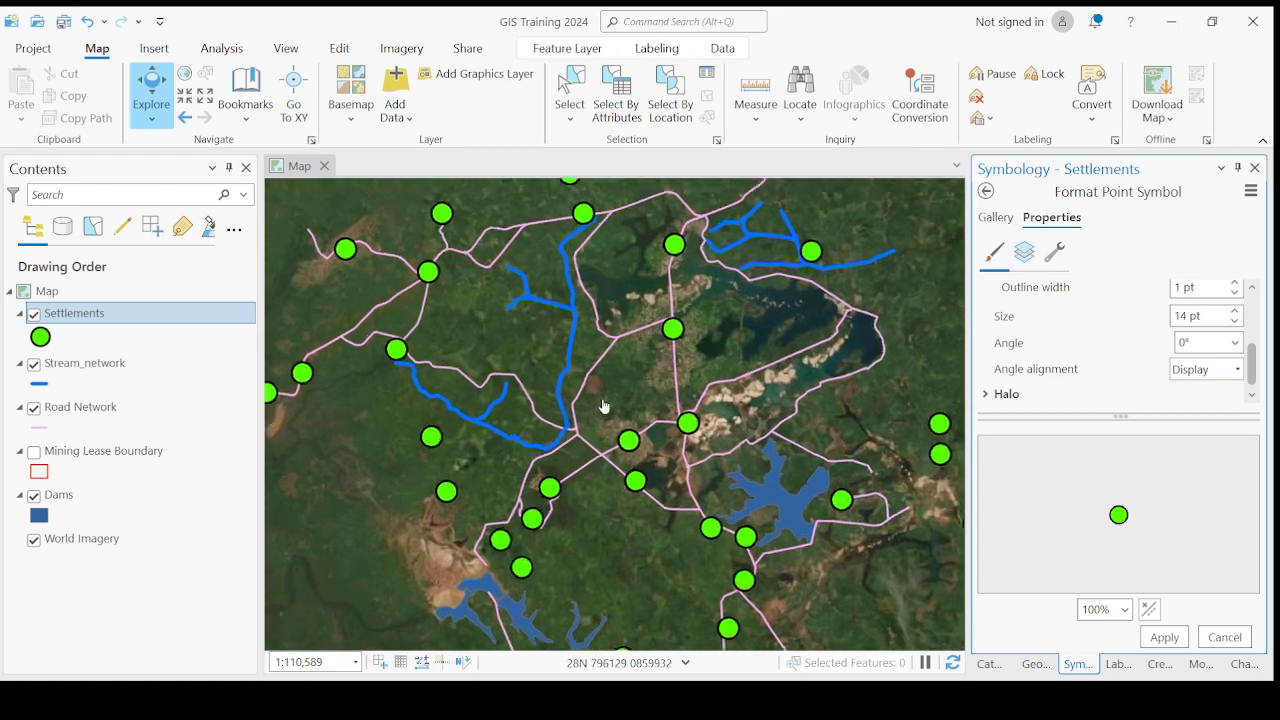
scroll(604, 406, up, 4)
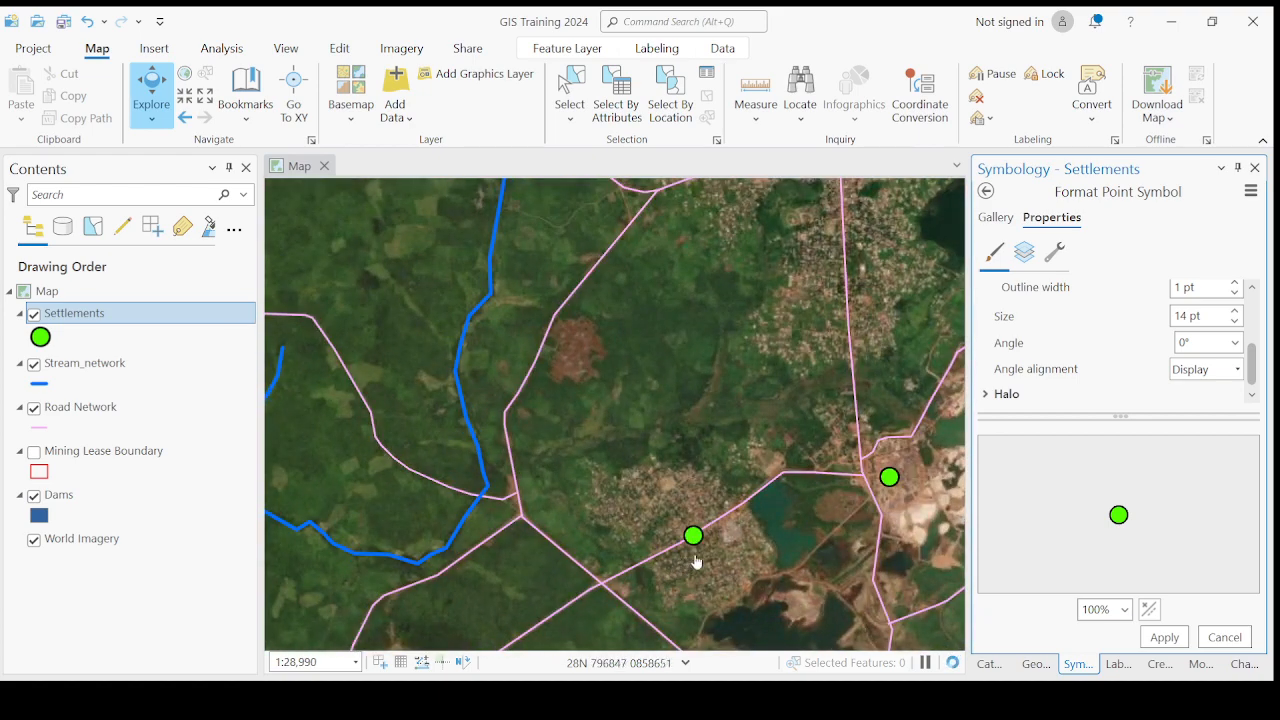
scroll(650, 480, down, 5)
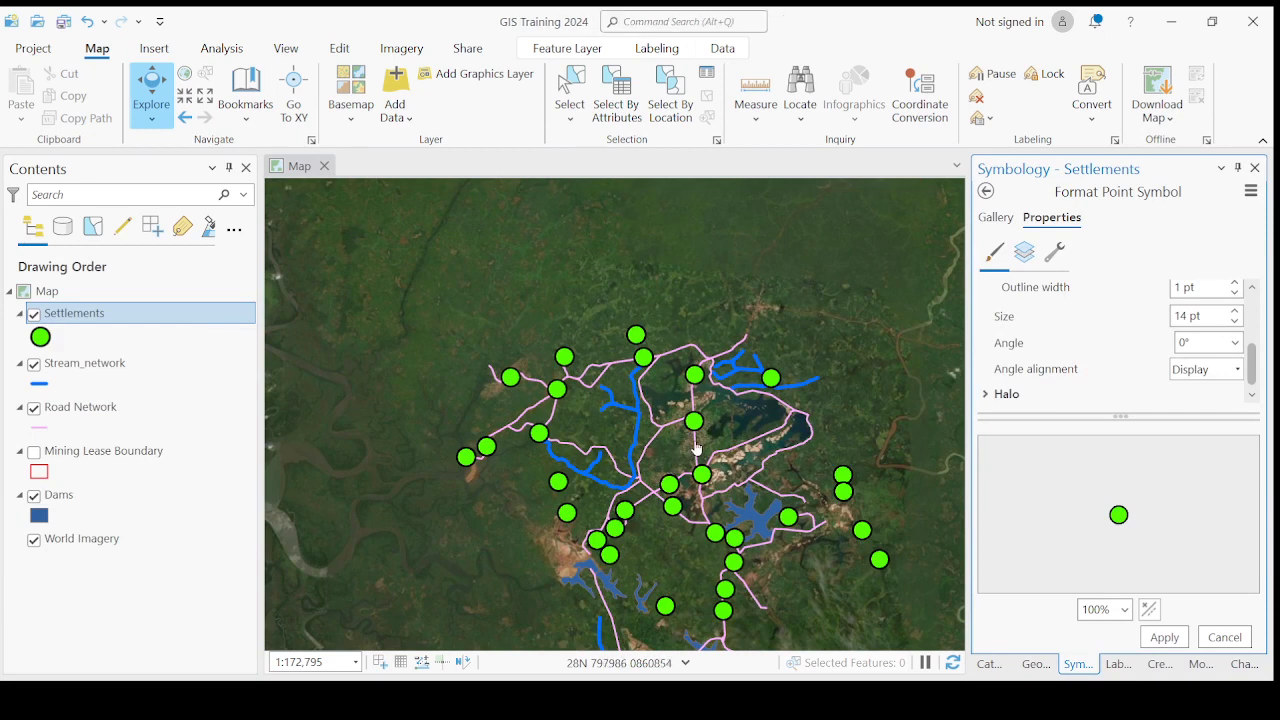
click(1164, 637)
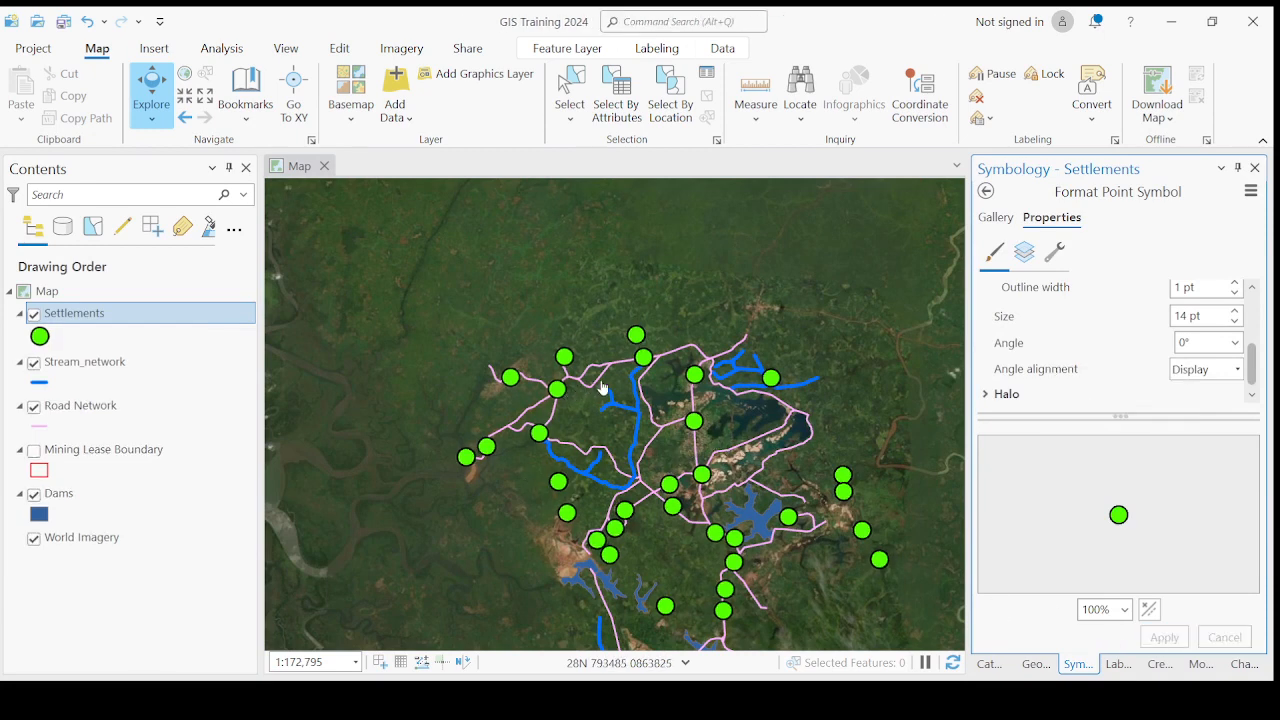
scroll(683, 522, up, 2)
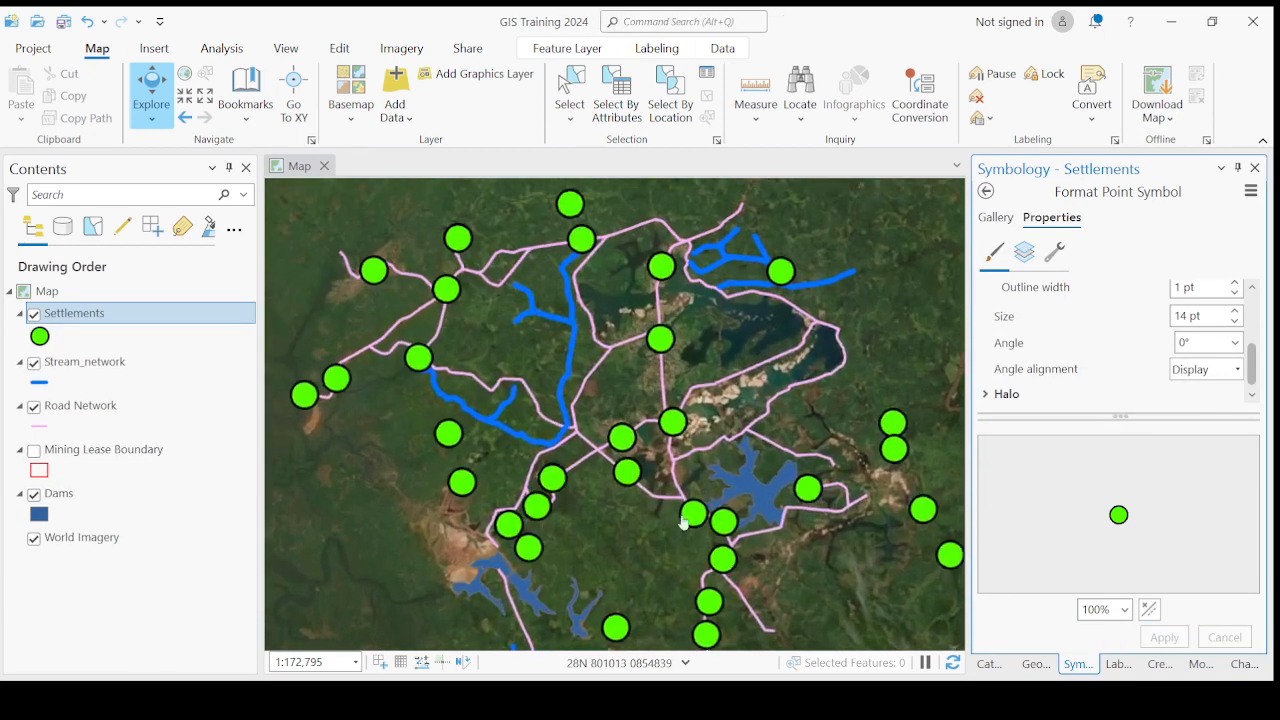
scroll(683, 522, up, 2)
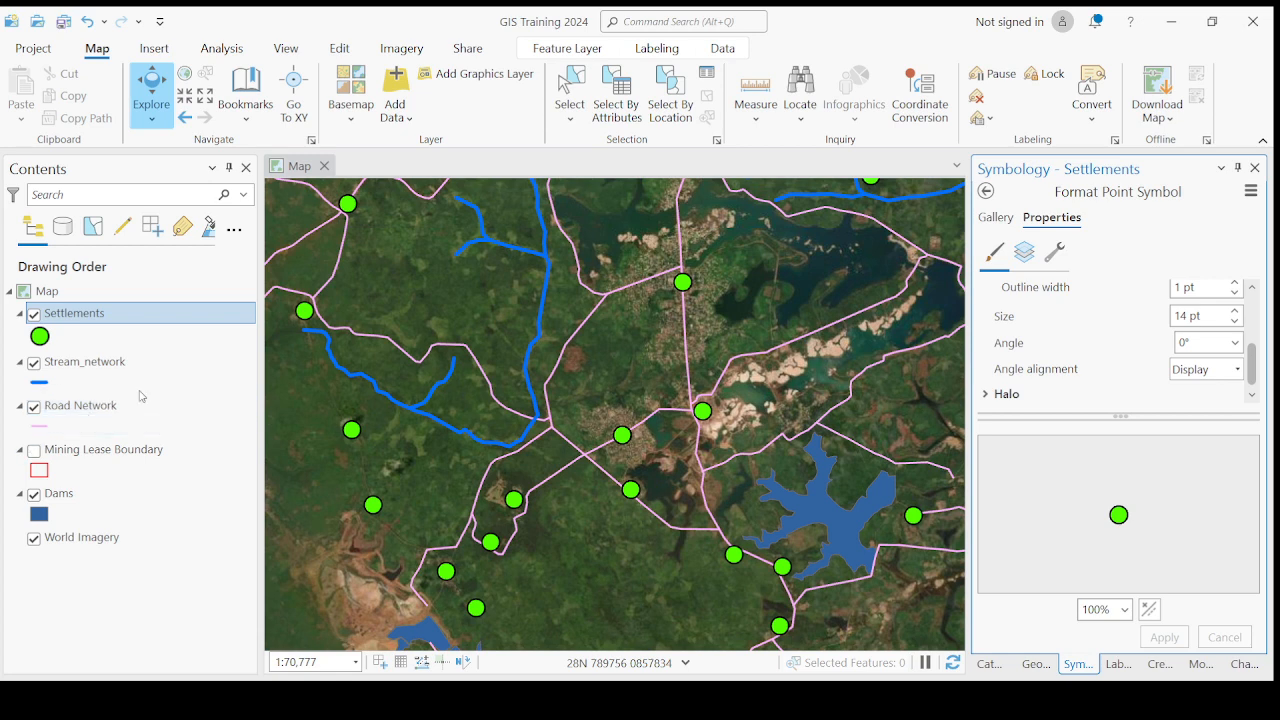
- Try the black-and-white dashed gallery symbol on the Road Network layer, then choose the line with black circle and blue square markers
click(42, 435)
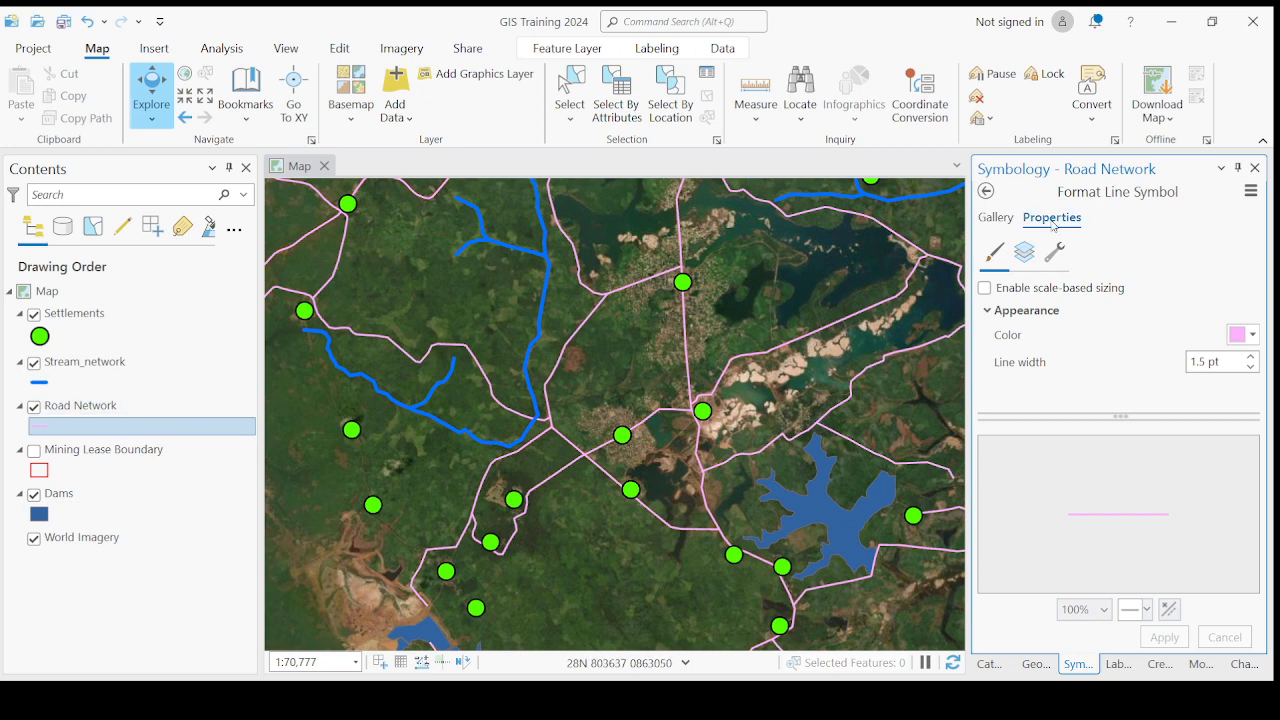
click(997, 219)
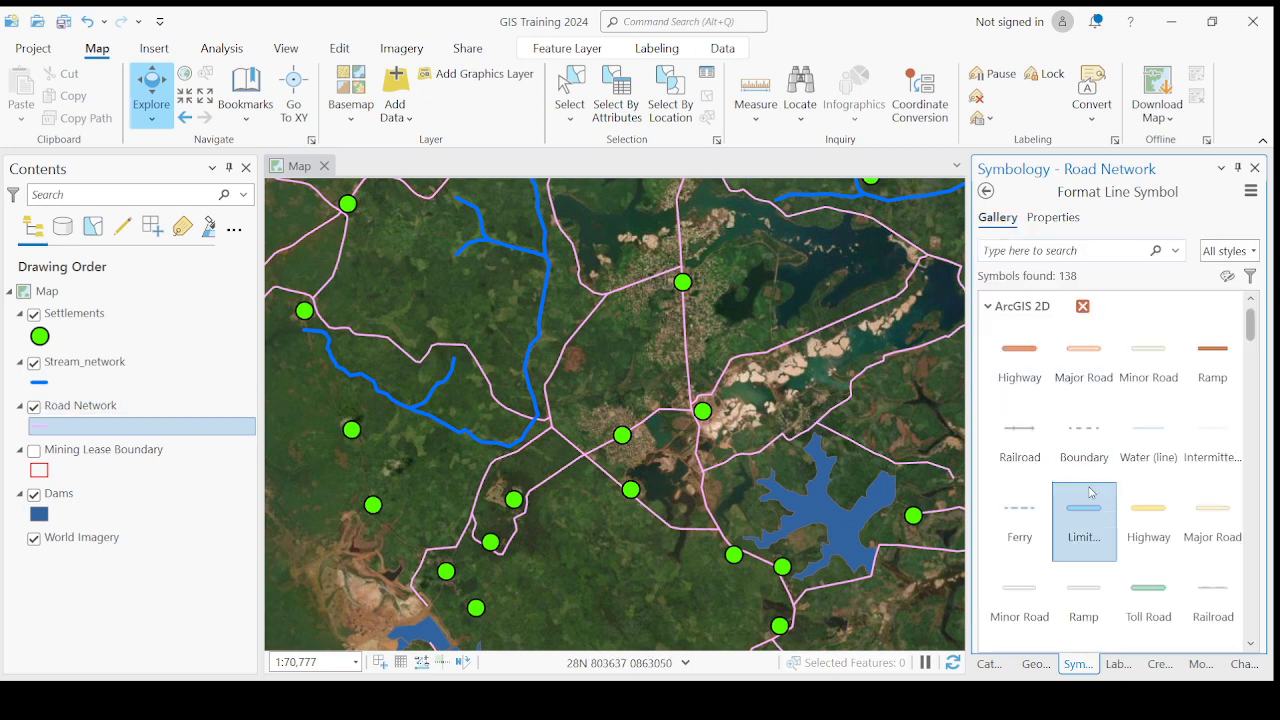
scroll(1095, 488, down, 5)
scroll(1095, 488, down, 10)
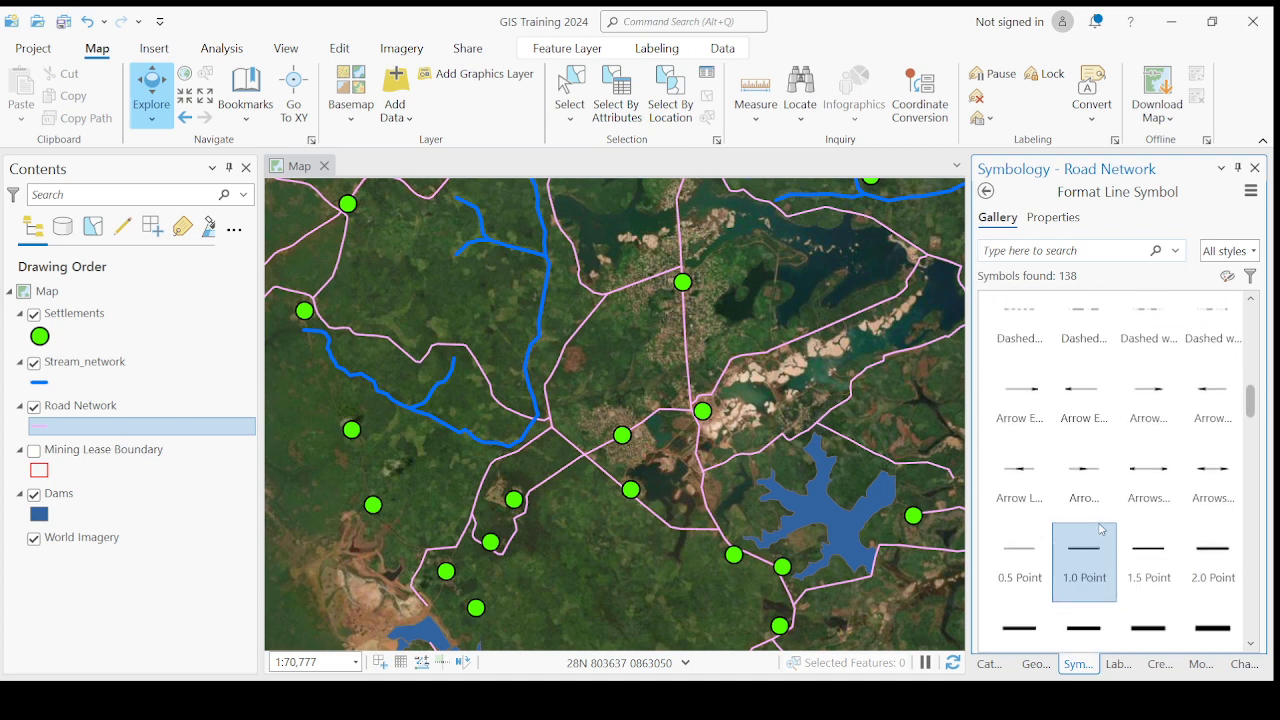
click(1164, 527)
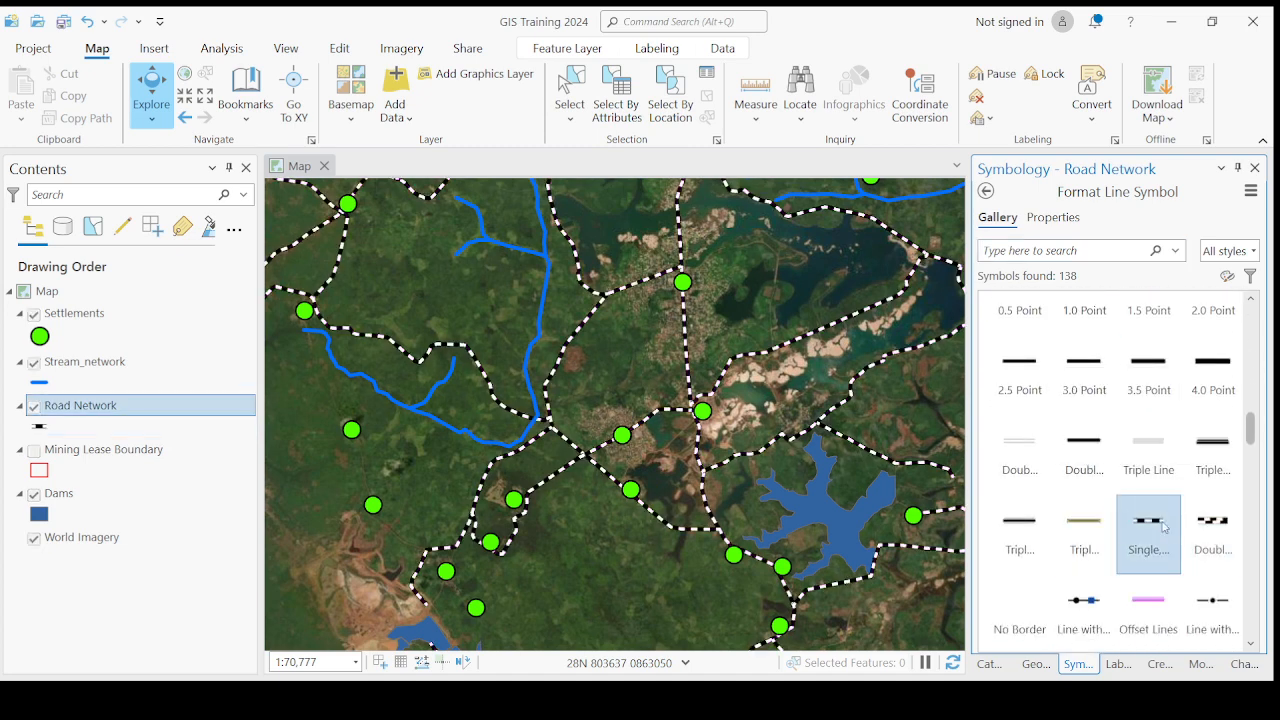
scroll(1164, 527, down, 3)
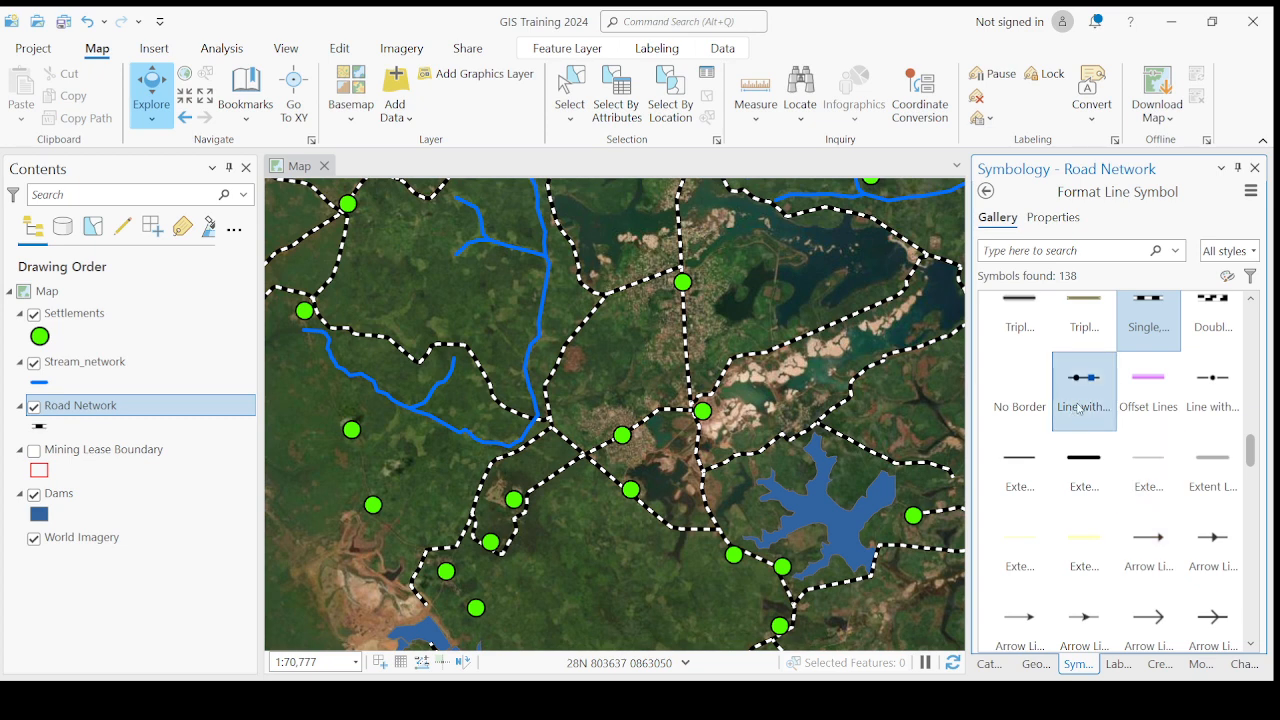
click(1107, 398)
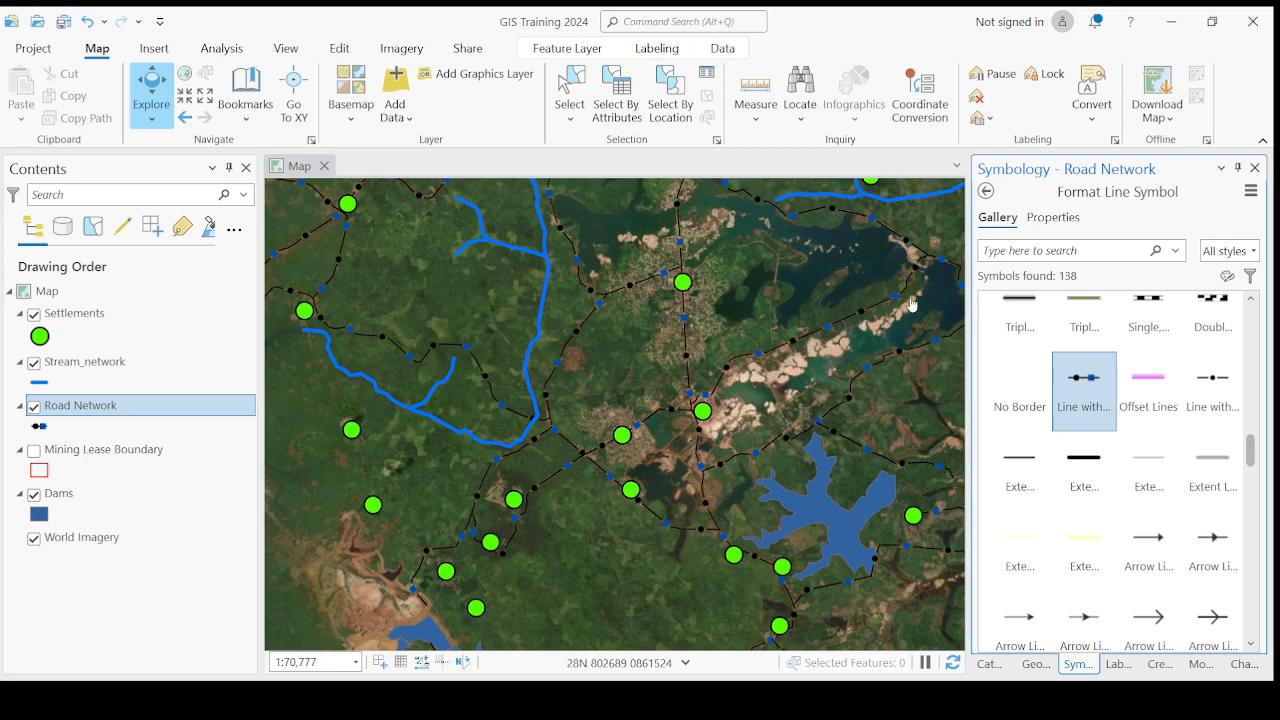
- Change the Road Network line symbol's color to red and apply it to the map
click(1048, 217)
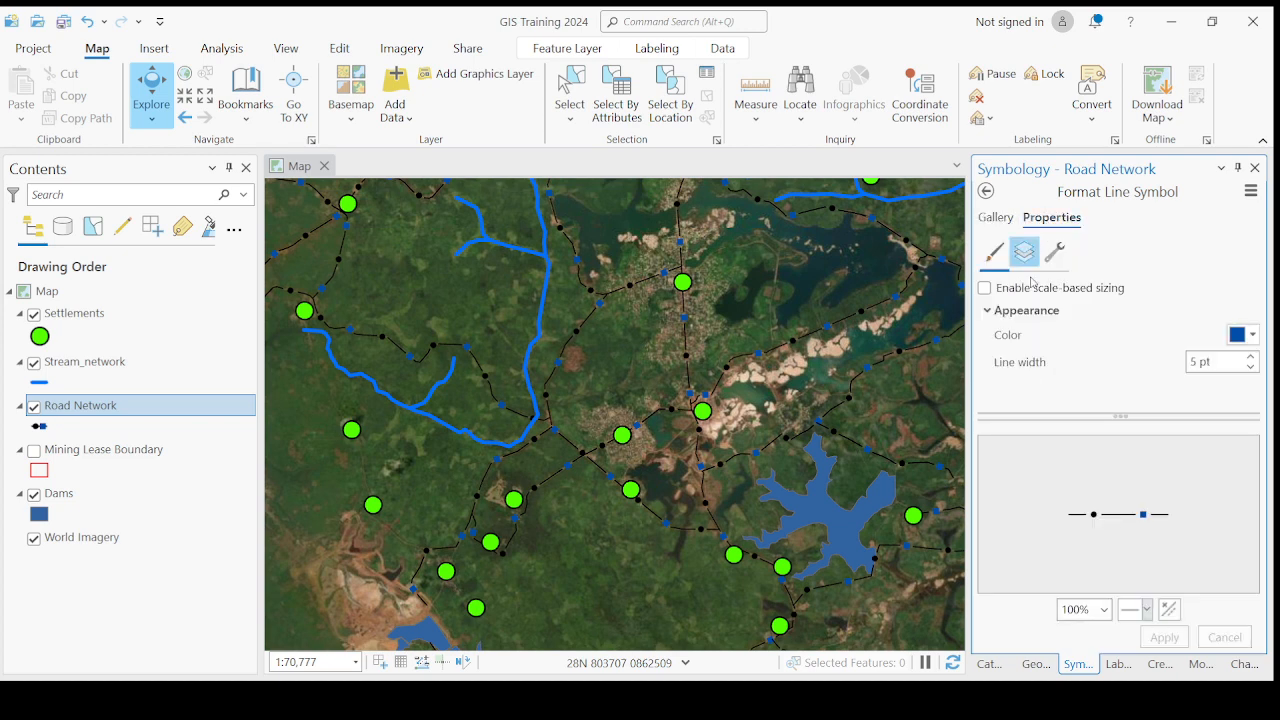
click(1254, 334)
click(1057, 440)
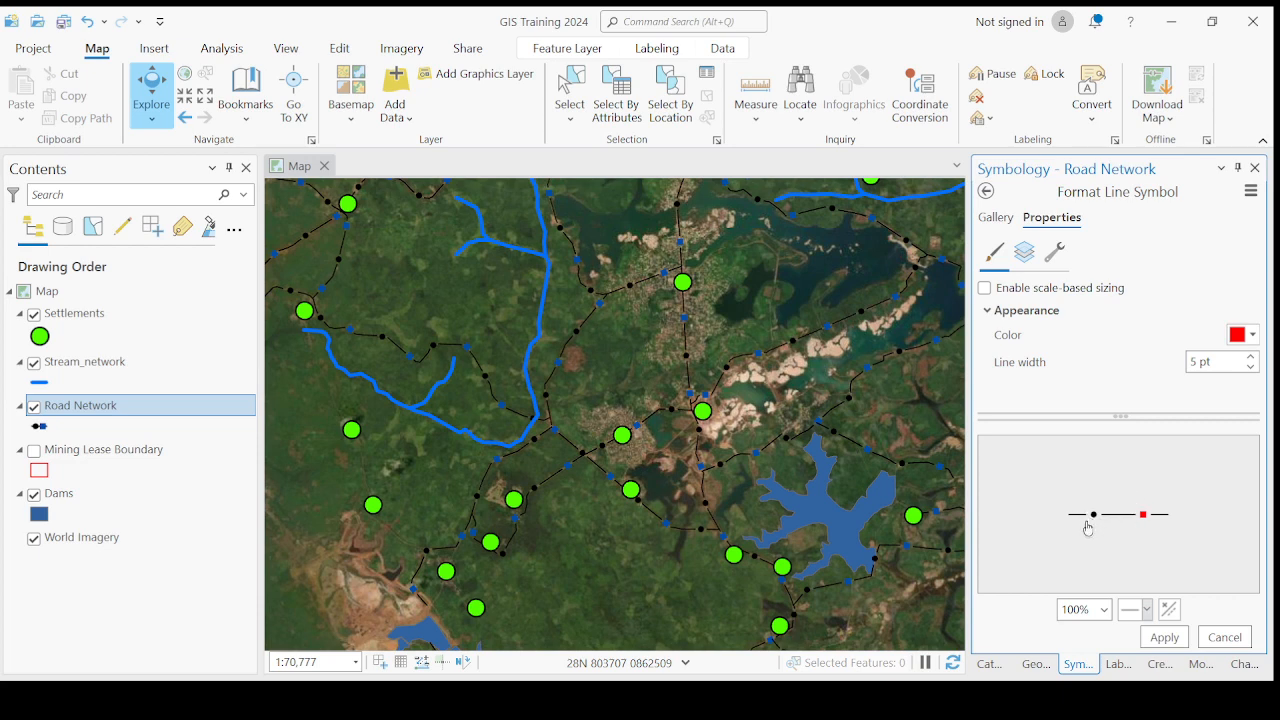
click(1164, 638)
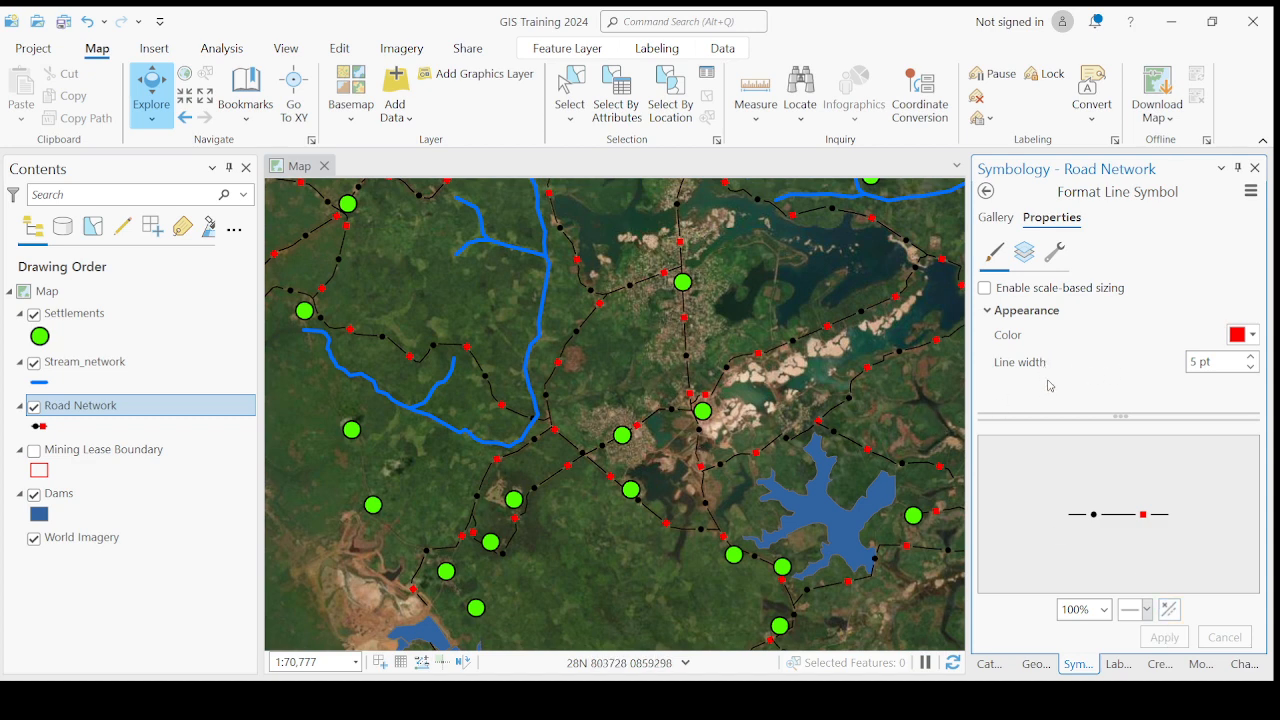
- Set the Road Network line width to 7 pt and apply it
click(1203, 362)
click(1250, 357)
click(1250, 357)
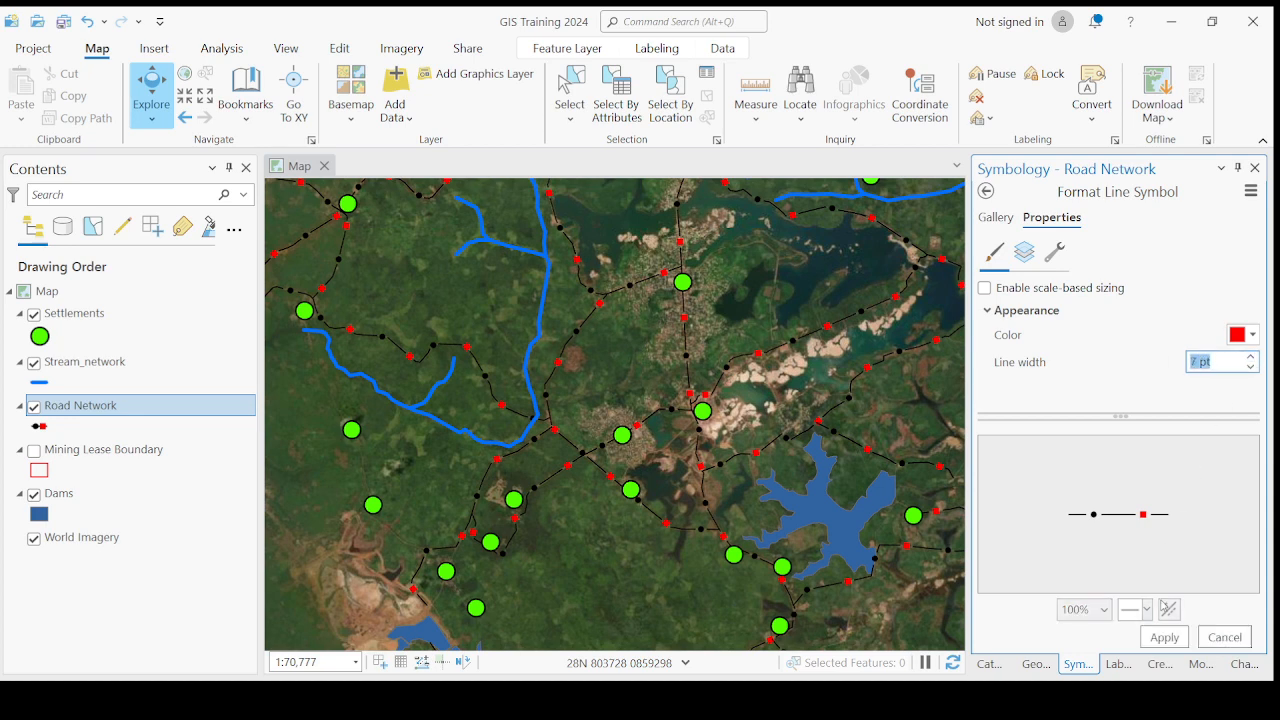
click(1163, 641)
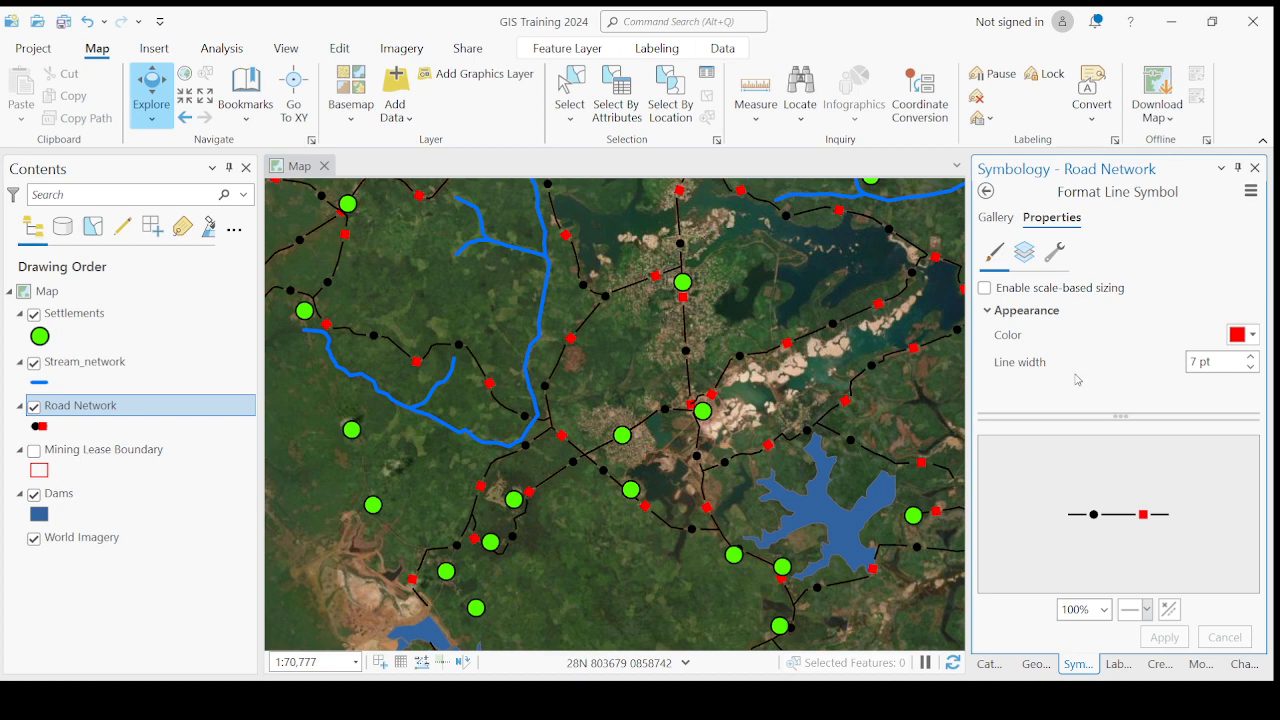
- Examine the symbol layers and structure settings of the Road Network line symbol, looking for the black circle marker's color control
click(1030, 254)
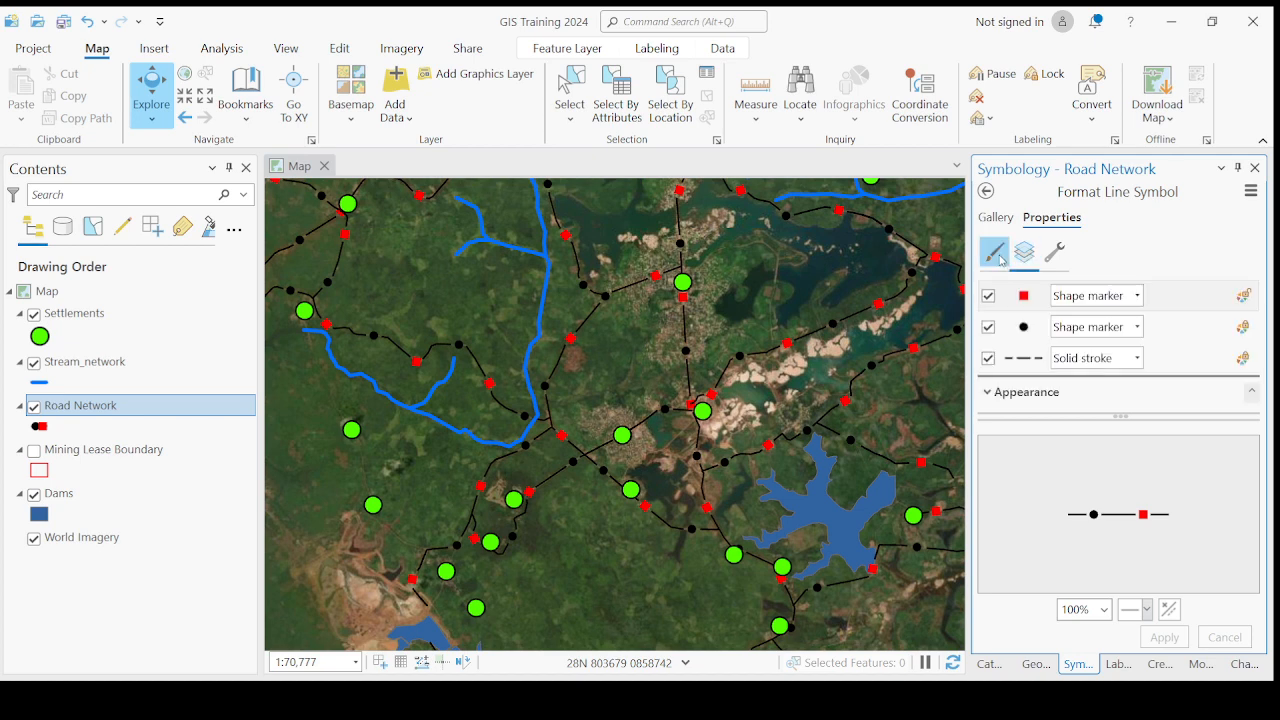
click(1049, 262)
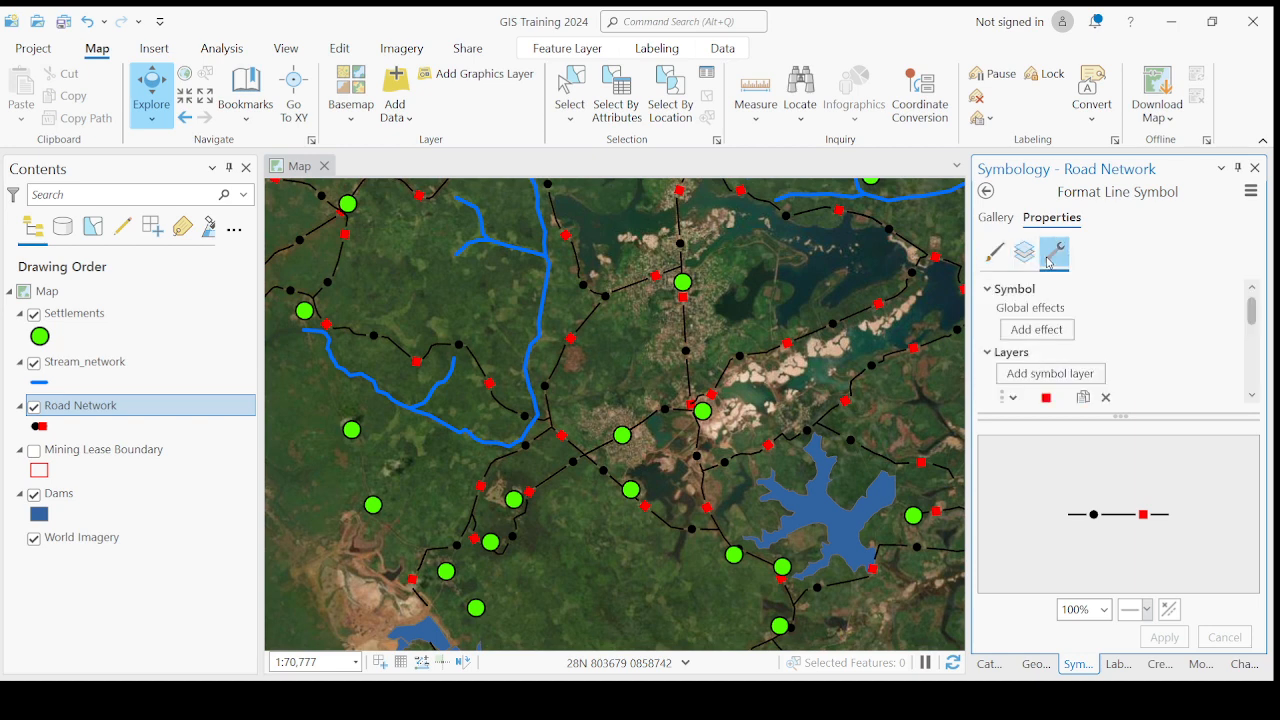
scroll(1060, 360, down, 3)
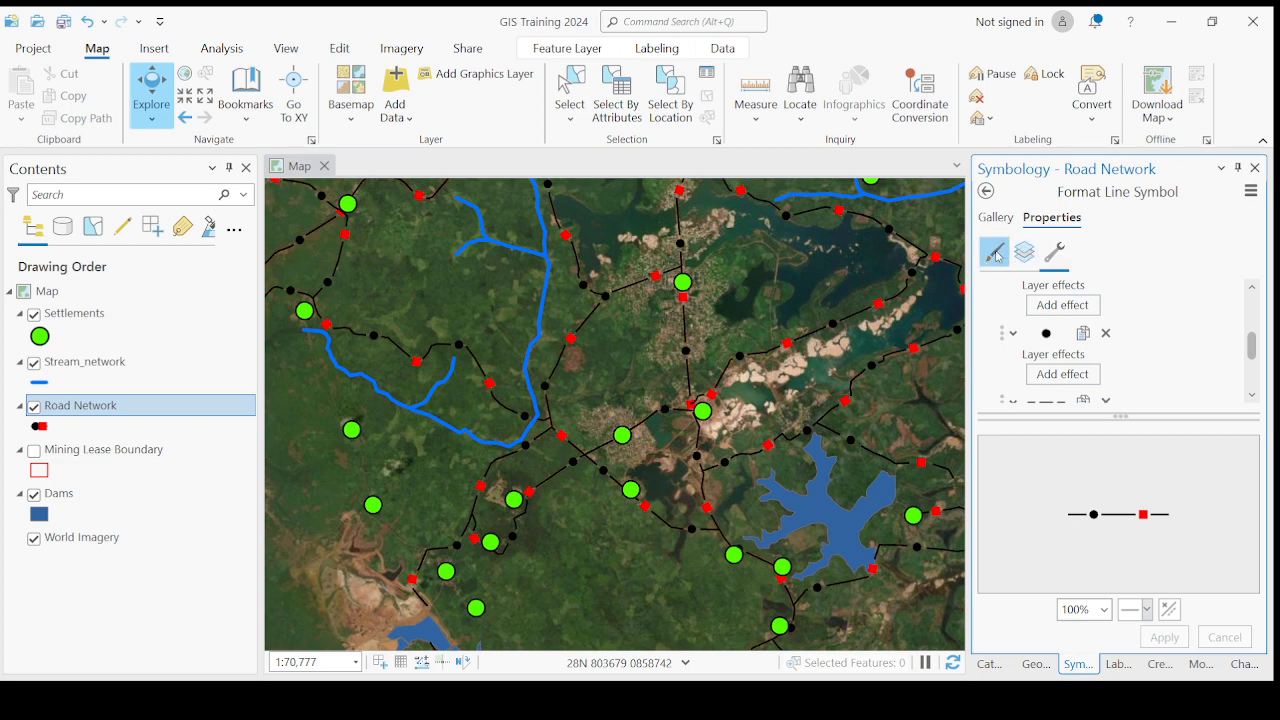
click(995, 262)
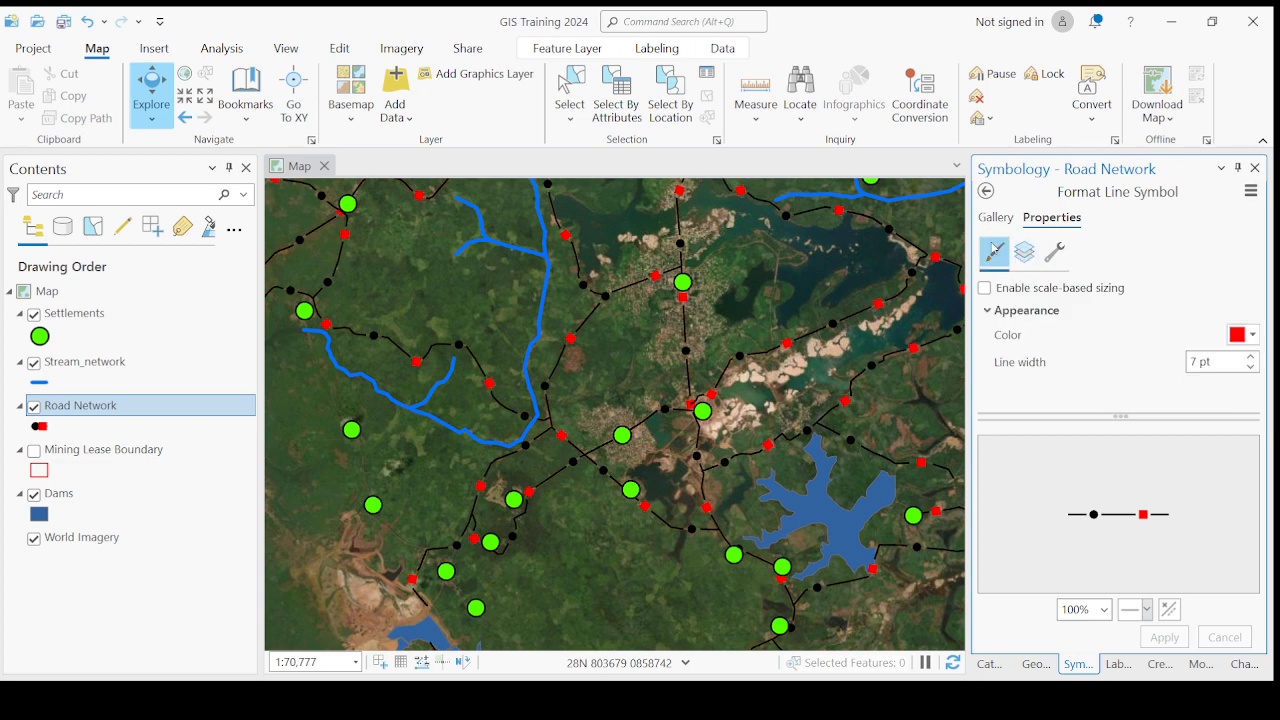
click(1058, 258)
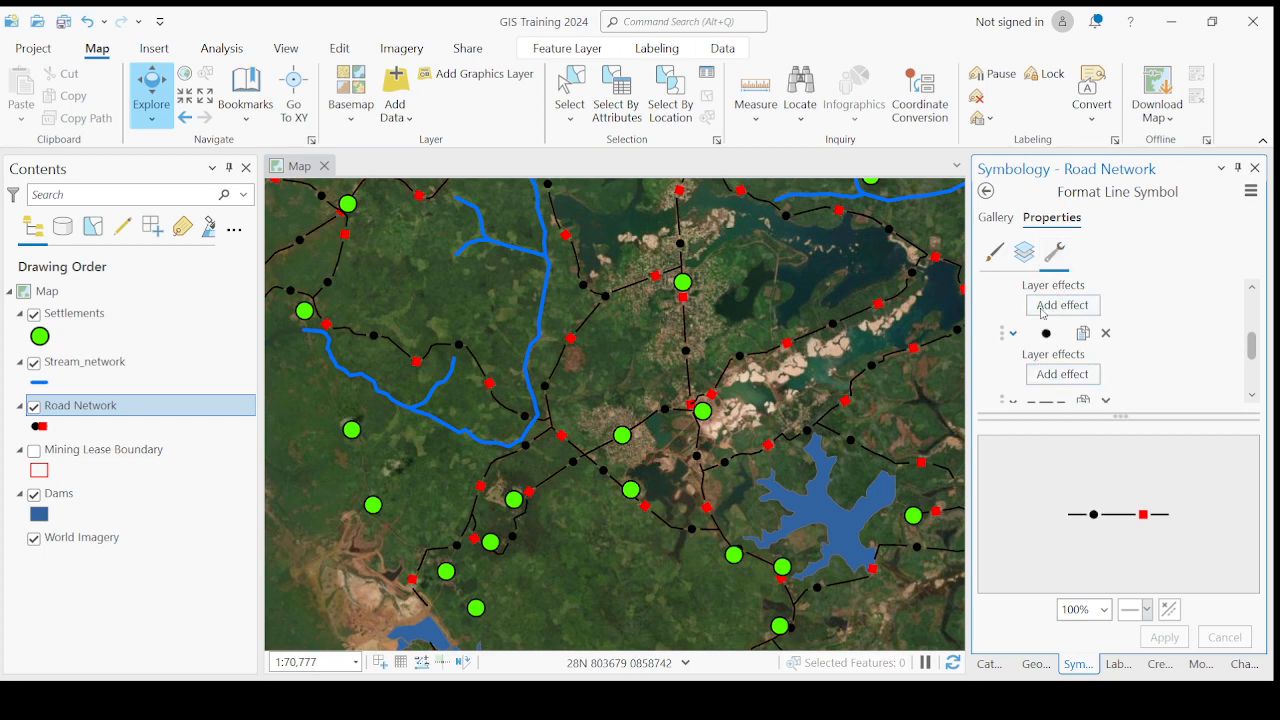
click(992, 256)
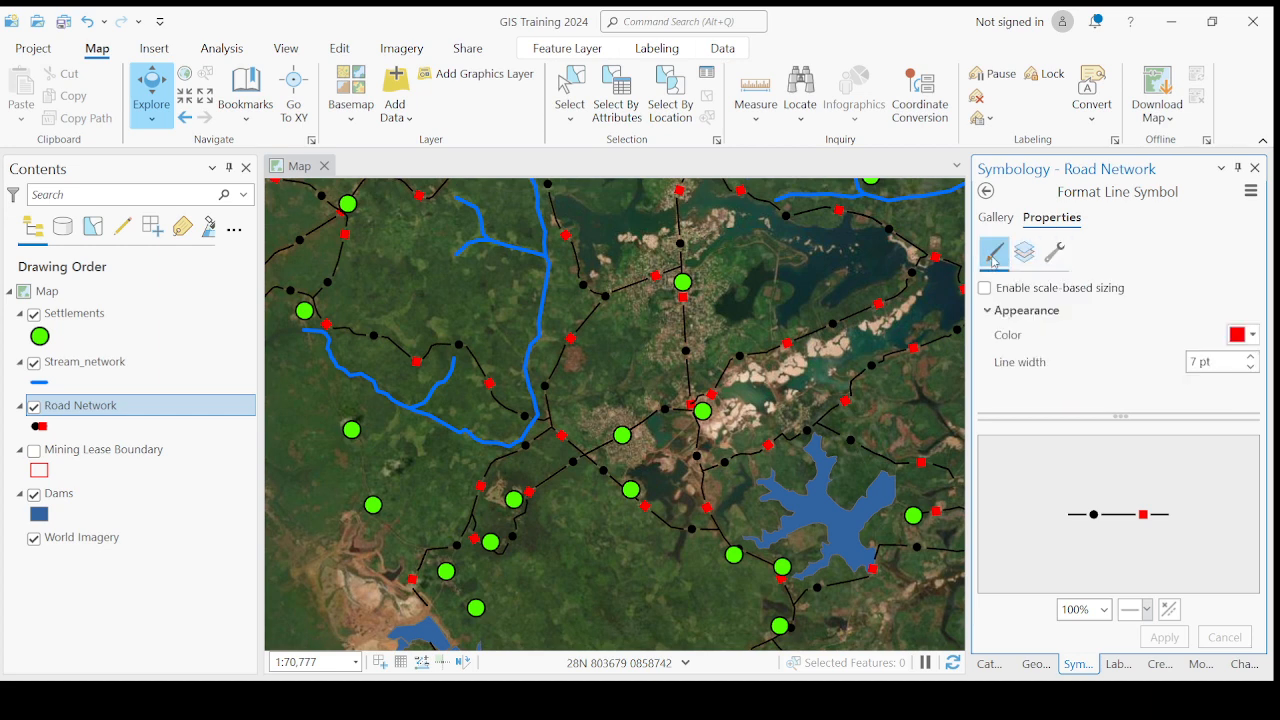
click(1058, 258)
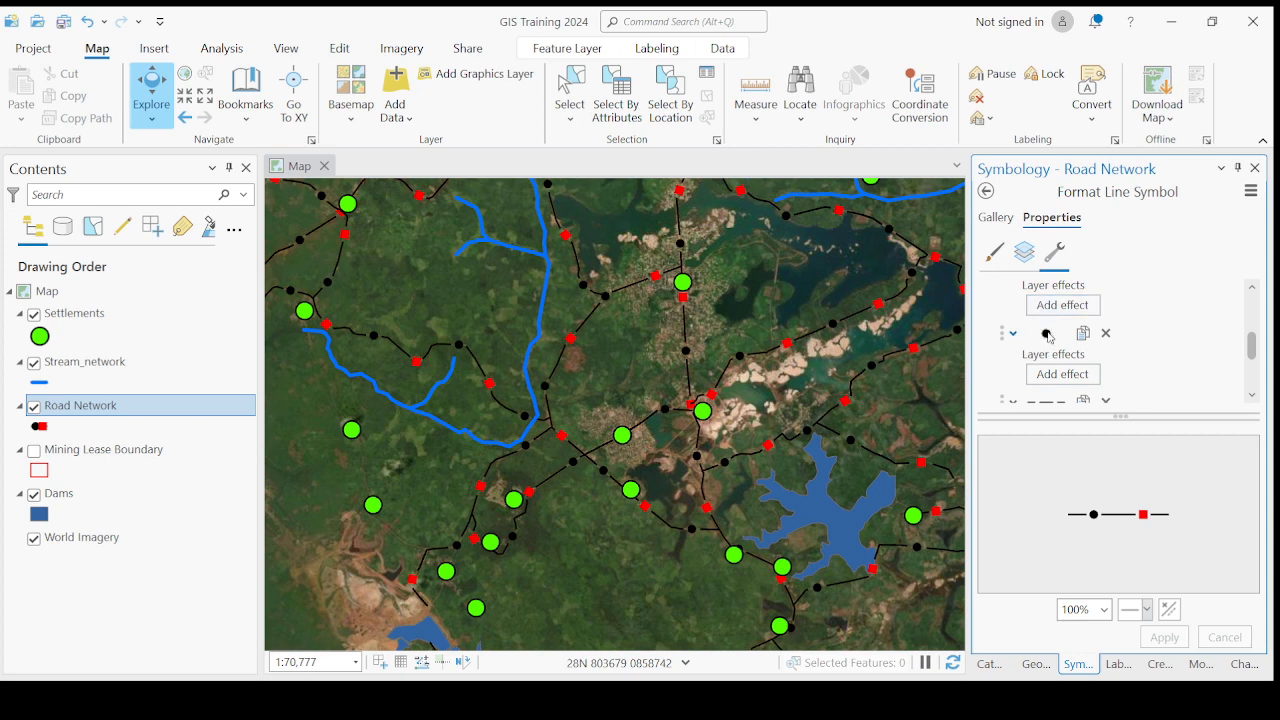
click(1048, 335)
click(1050, 338)
click(1046, 336)
- Unlock the color of the black circle marker layer in the Road Network symbol and set the symbol color to red
click(1036, 326)
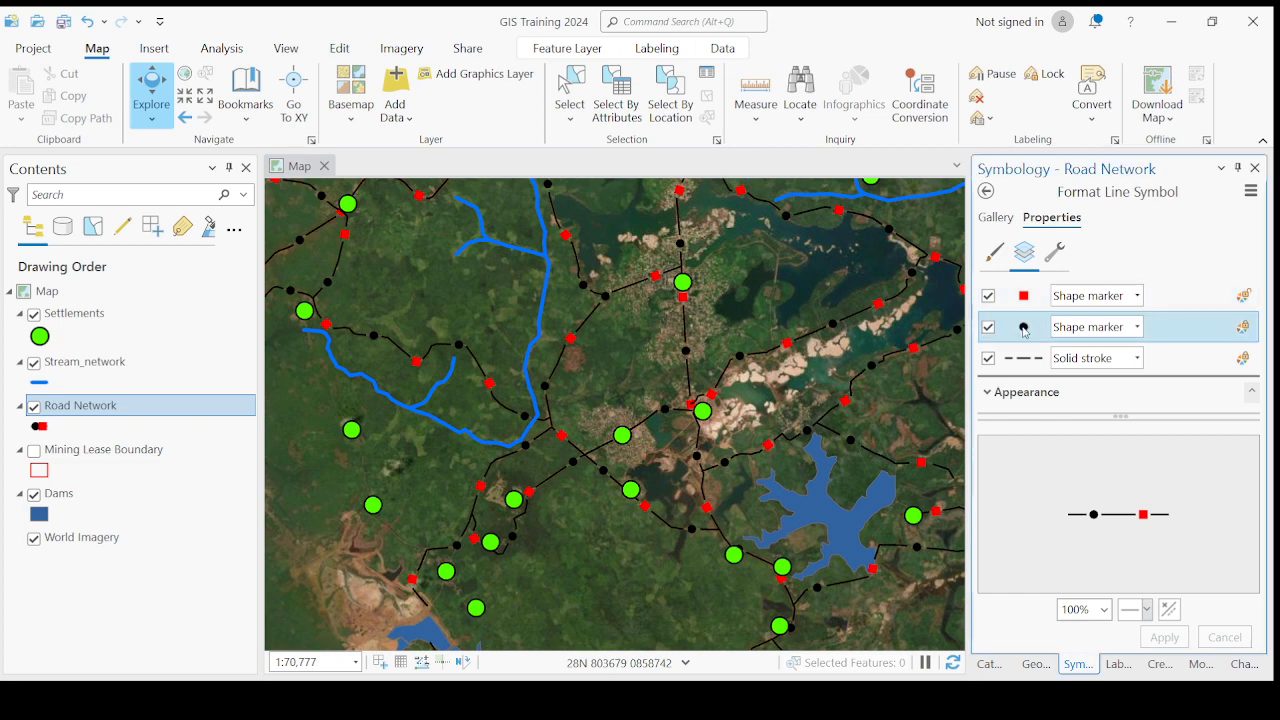
click(1244, 329)
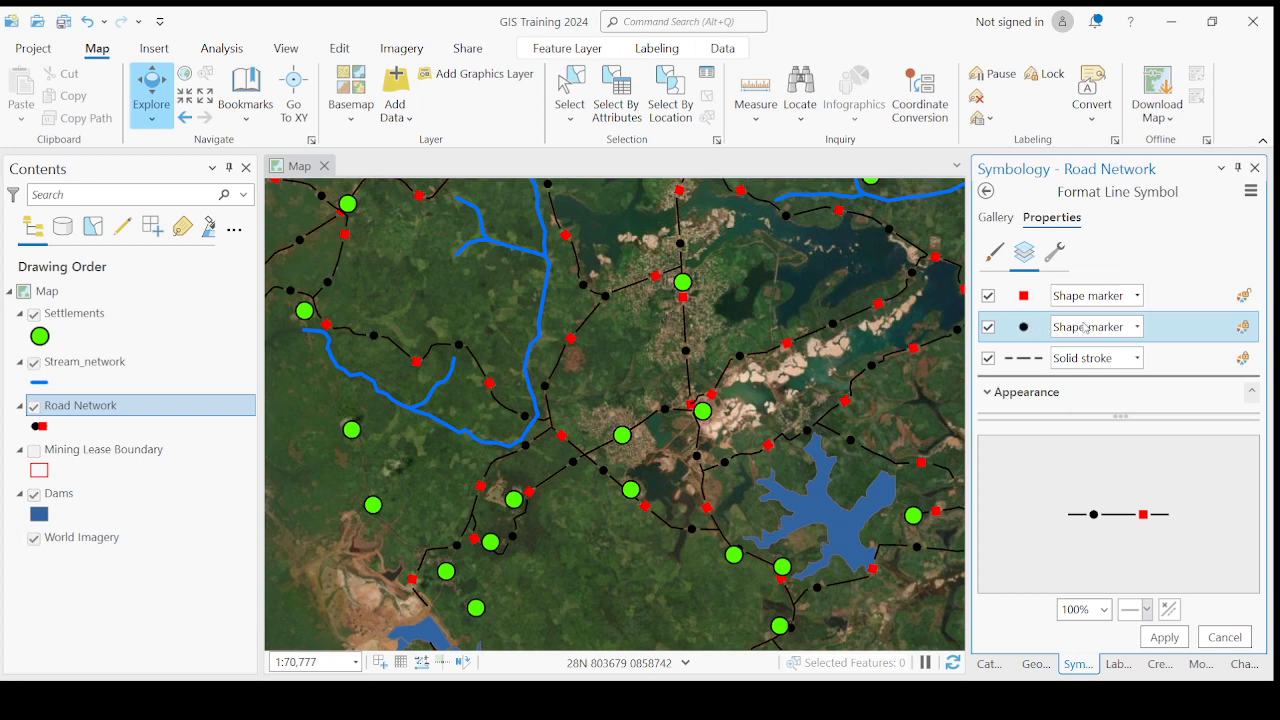
click(988, 329)
click(995, 256)
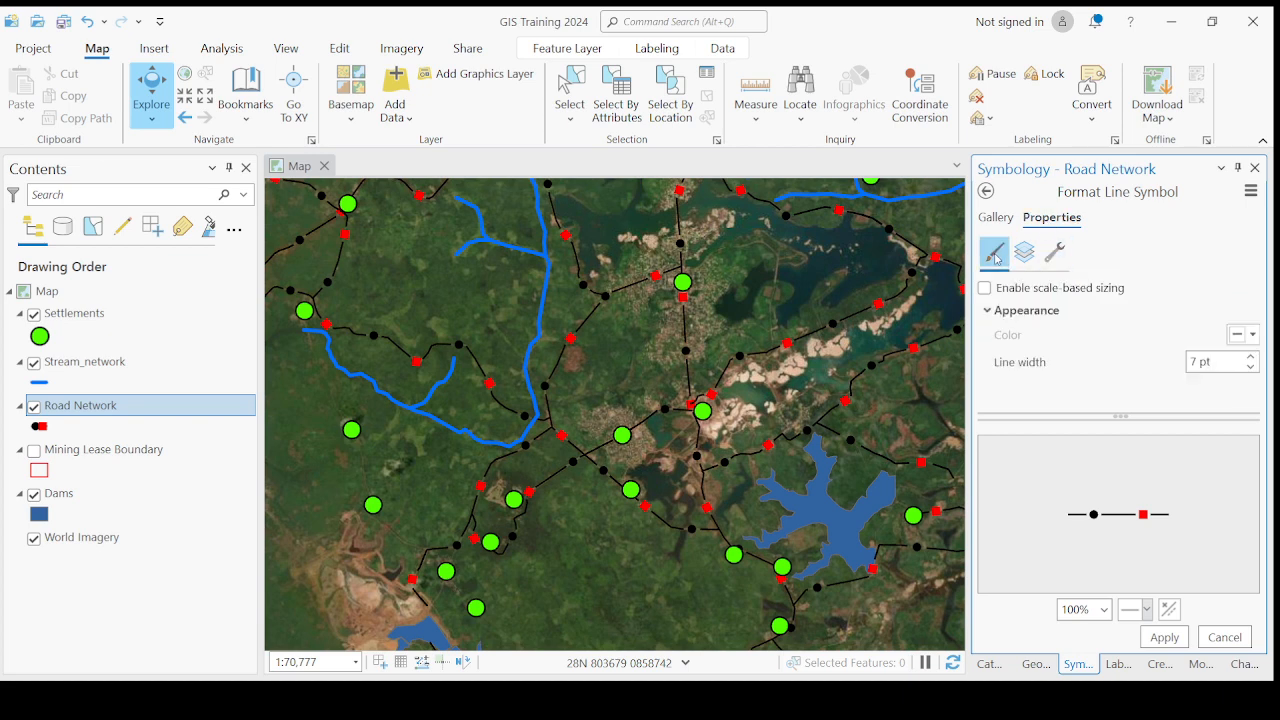
click(1253, 338)
click(1060, 440)
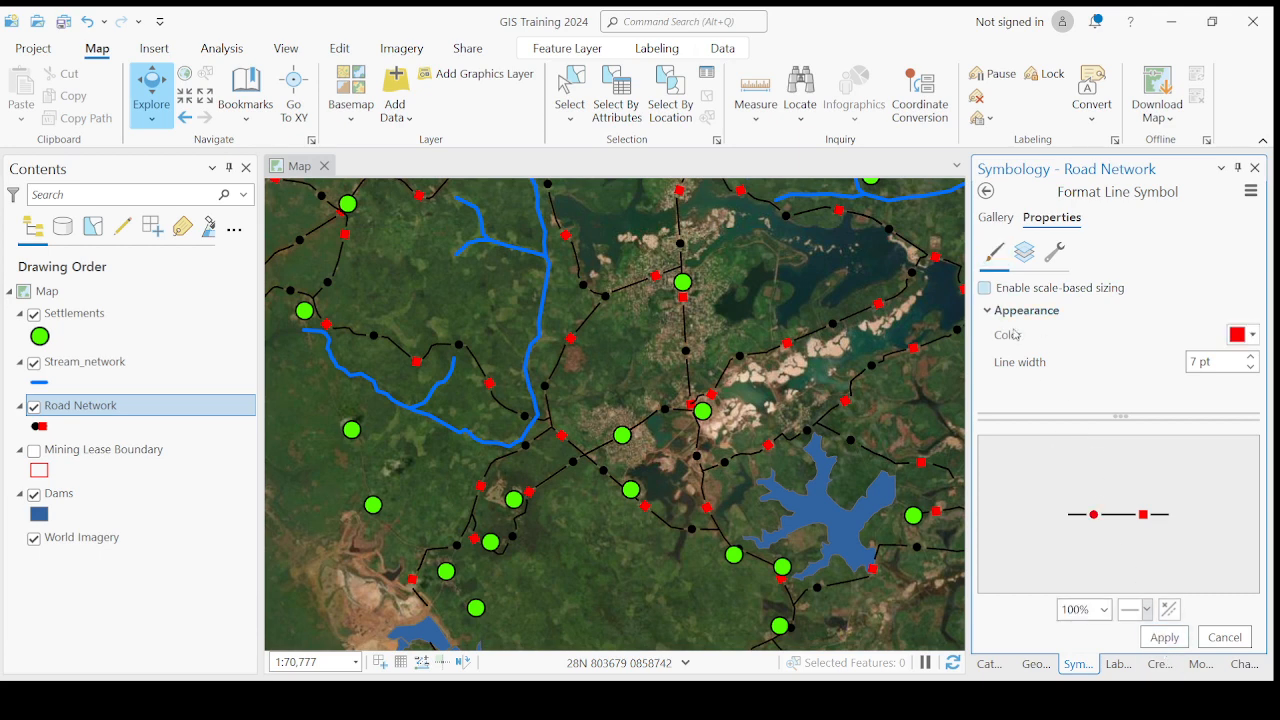
- Apply the red color to the Road Network markers and examine the symbol's structure settings and its display on the map
click(1165, 638)
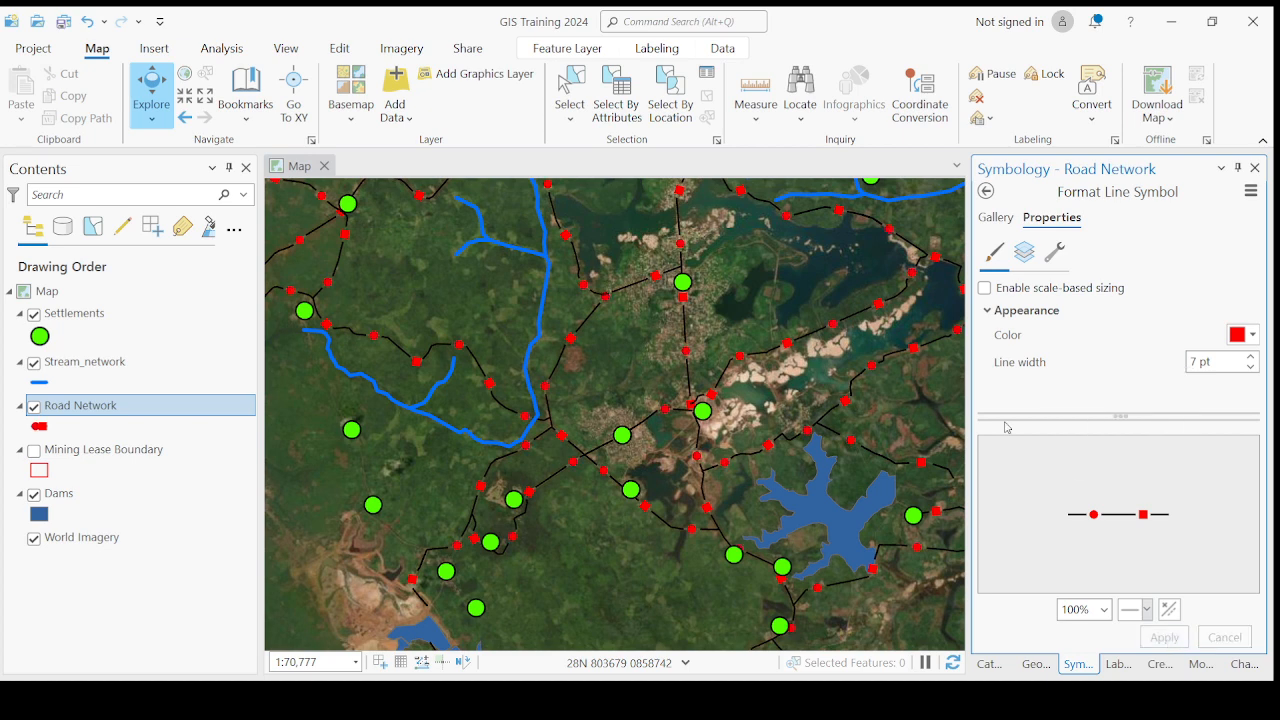
click(1054, 252)
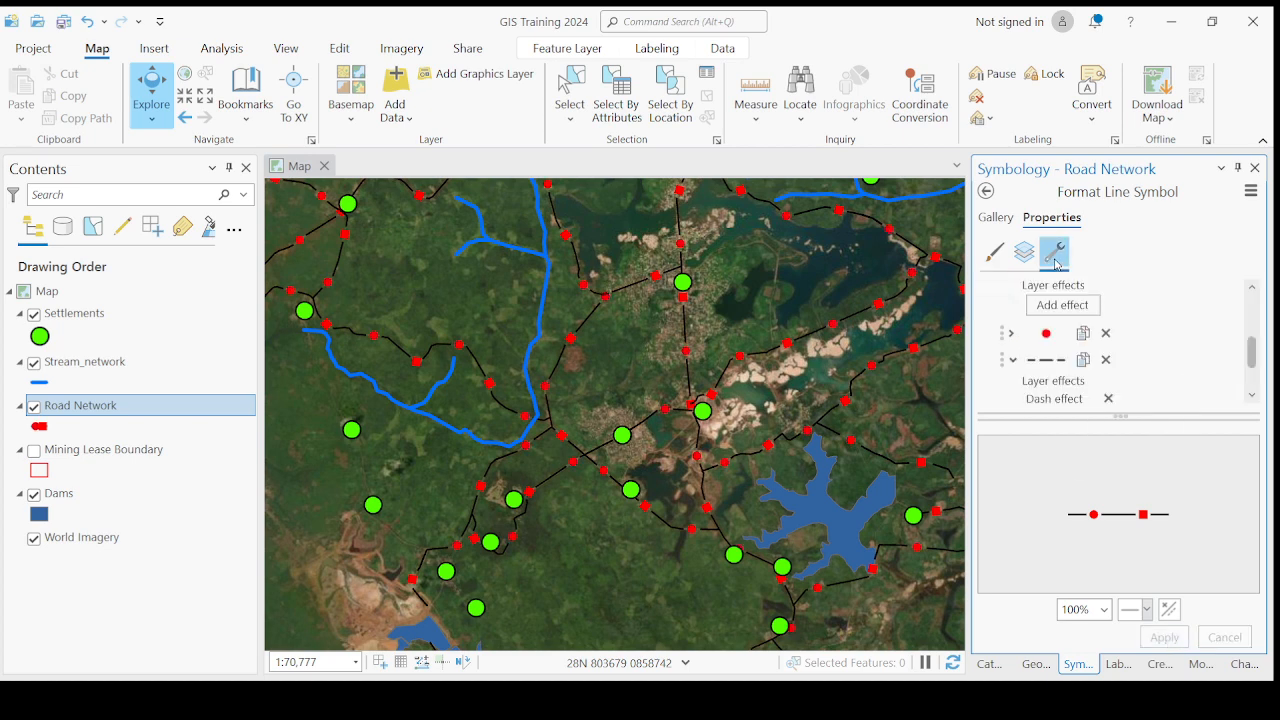
click(1044, 364)
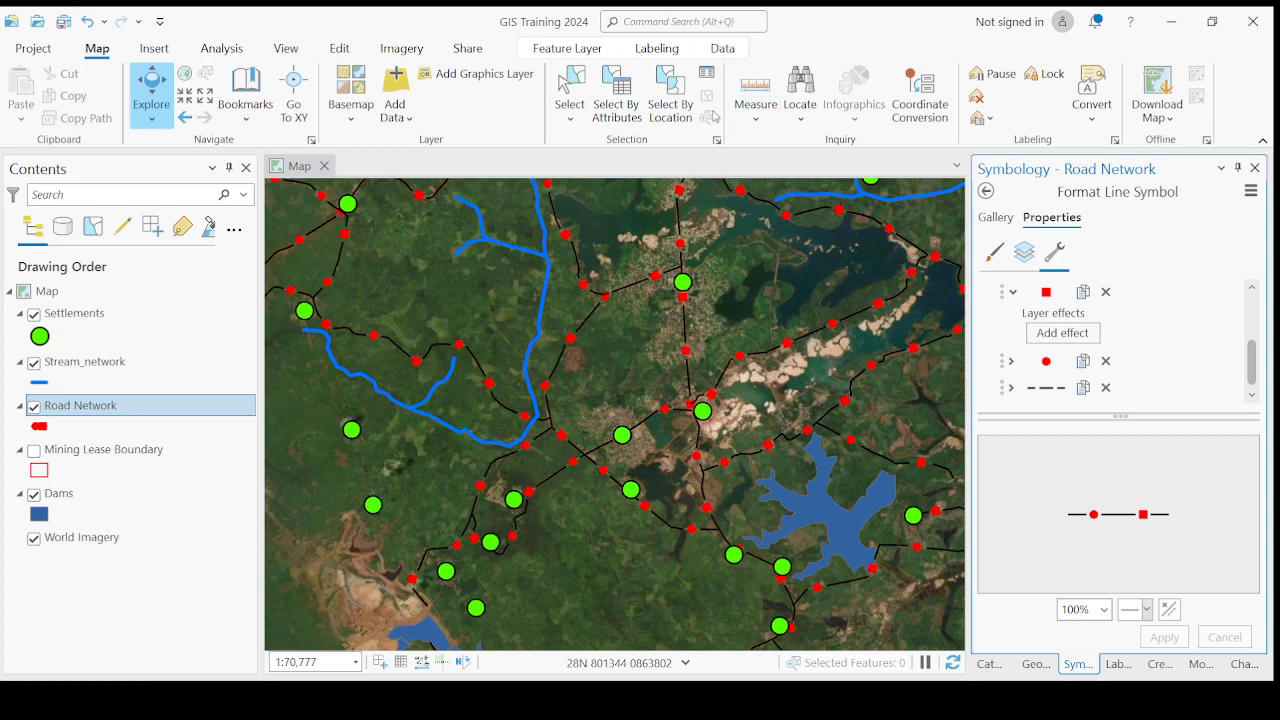
click(996, 217)
click(1046, 250)
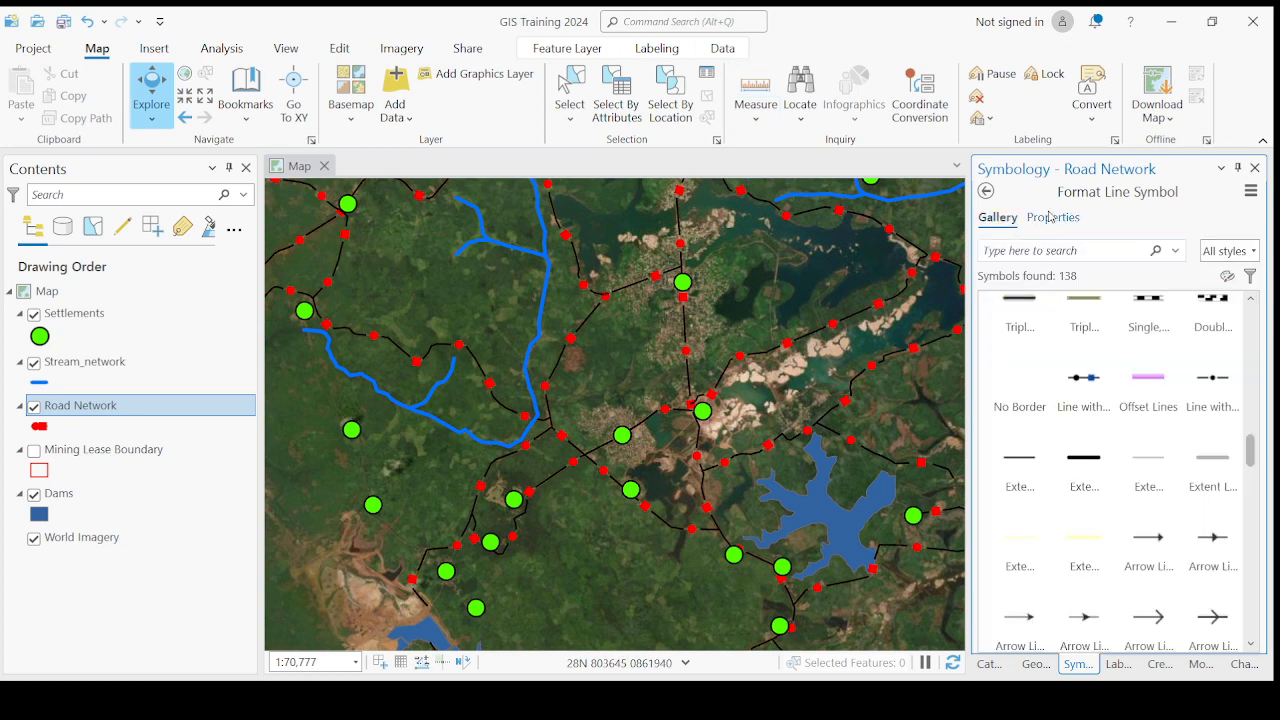
click(1050, 217)
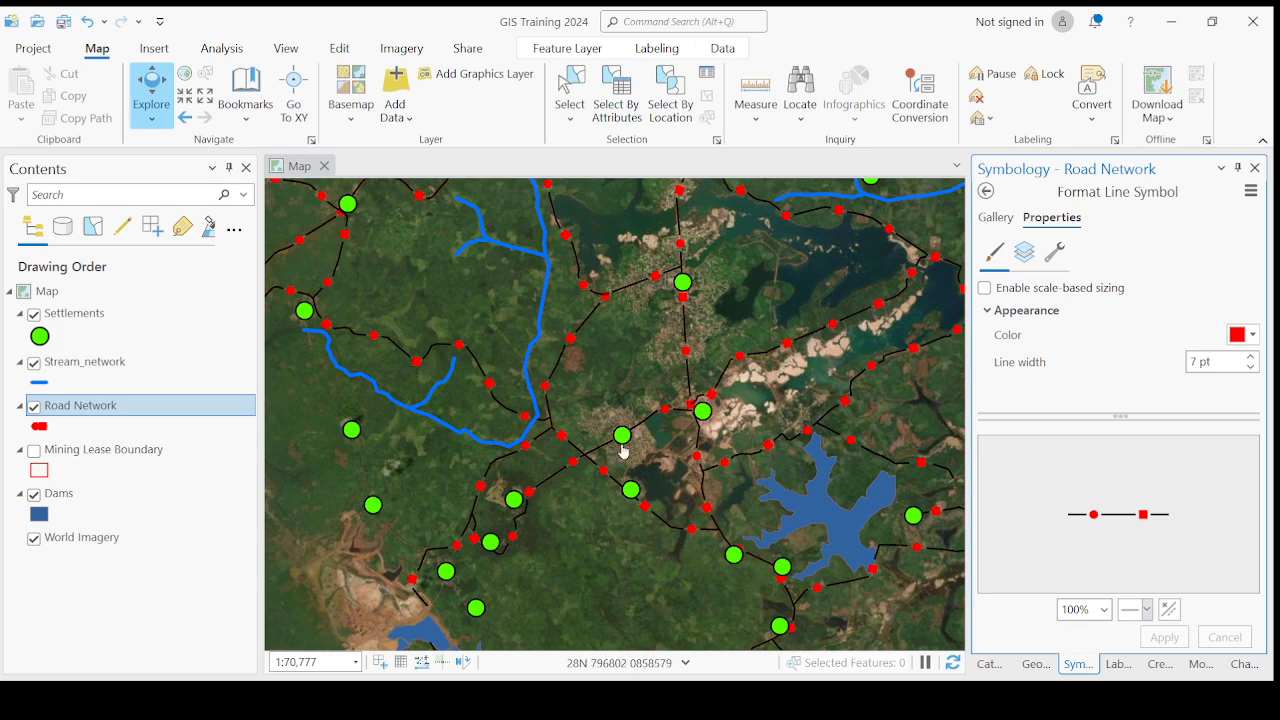
scroll(630, 448, down, 2)
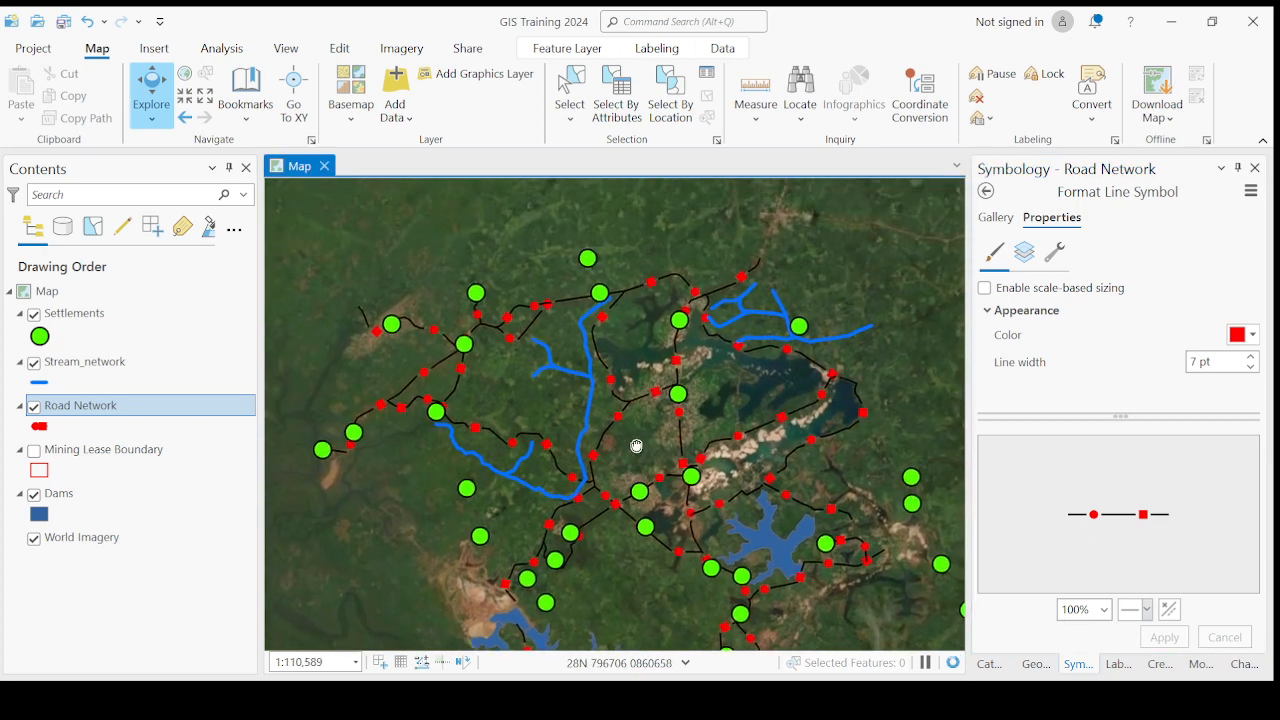
drag(637, 446, 639, 449)
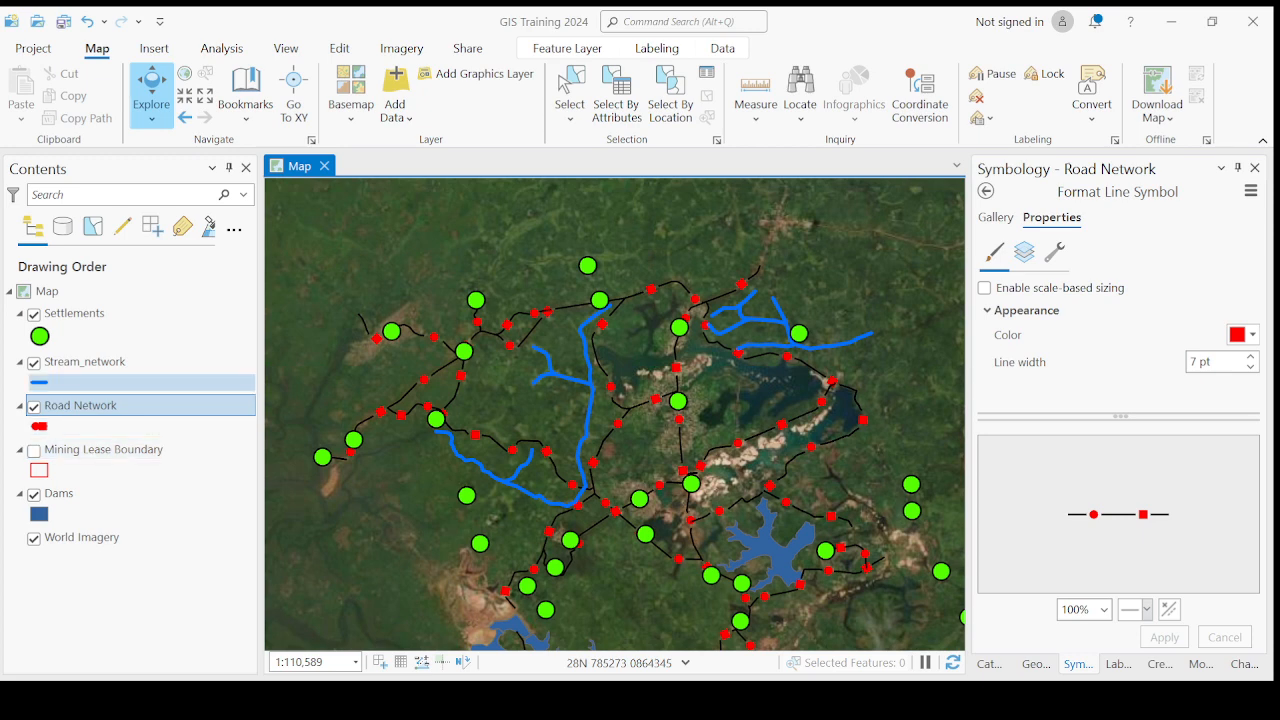
- Open the Road Network attribute table to review its street name, distance and road type fields, and close it
click(127, 407)
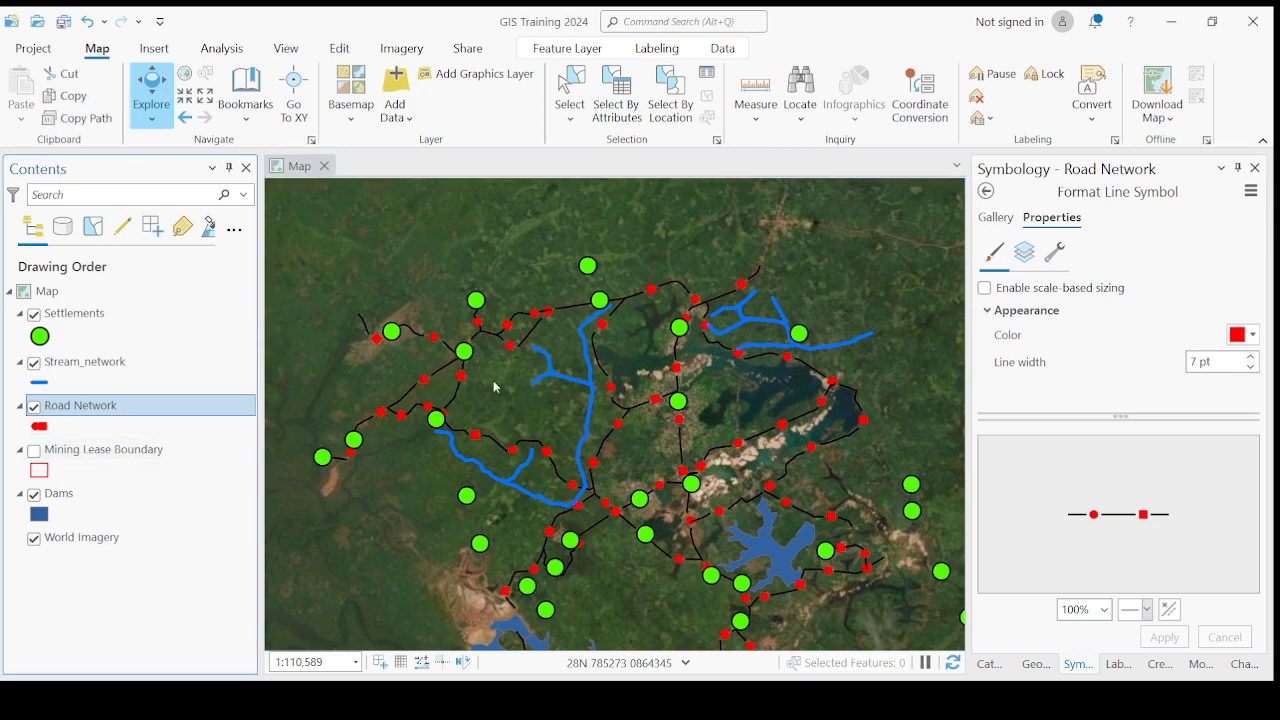
key(ctrl+t)
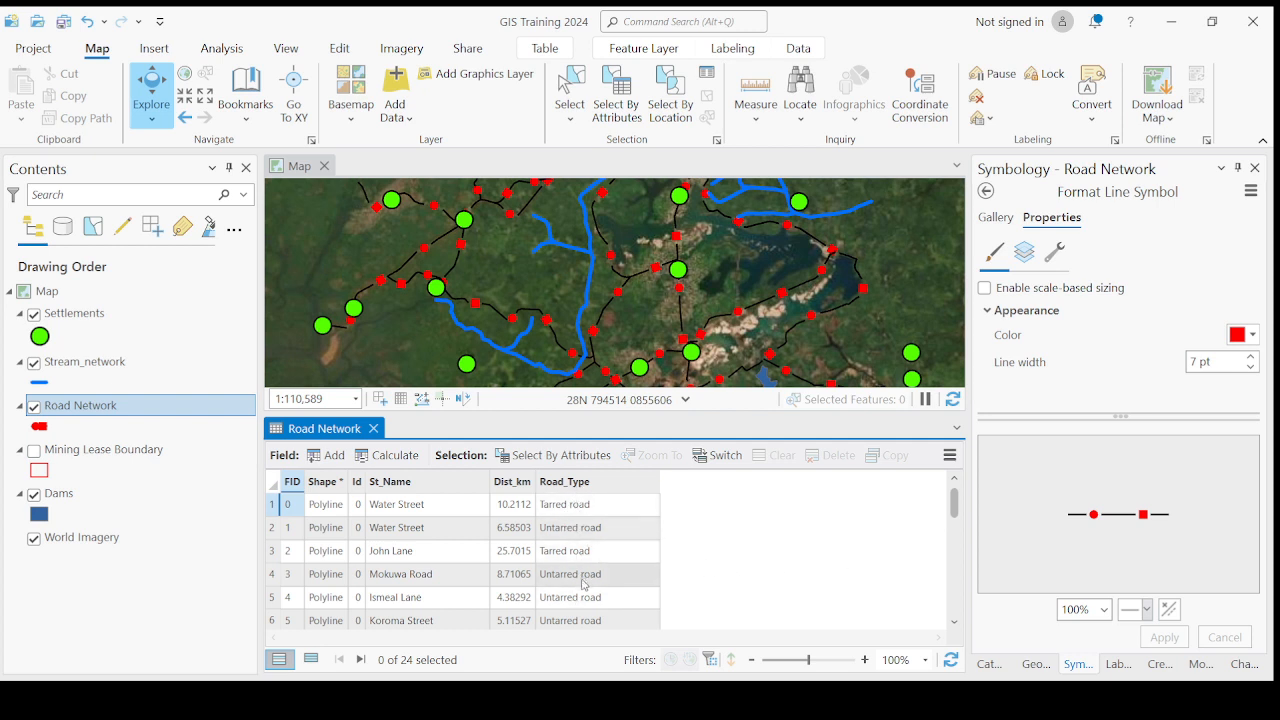
click(373, 428)
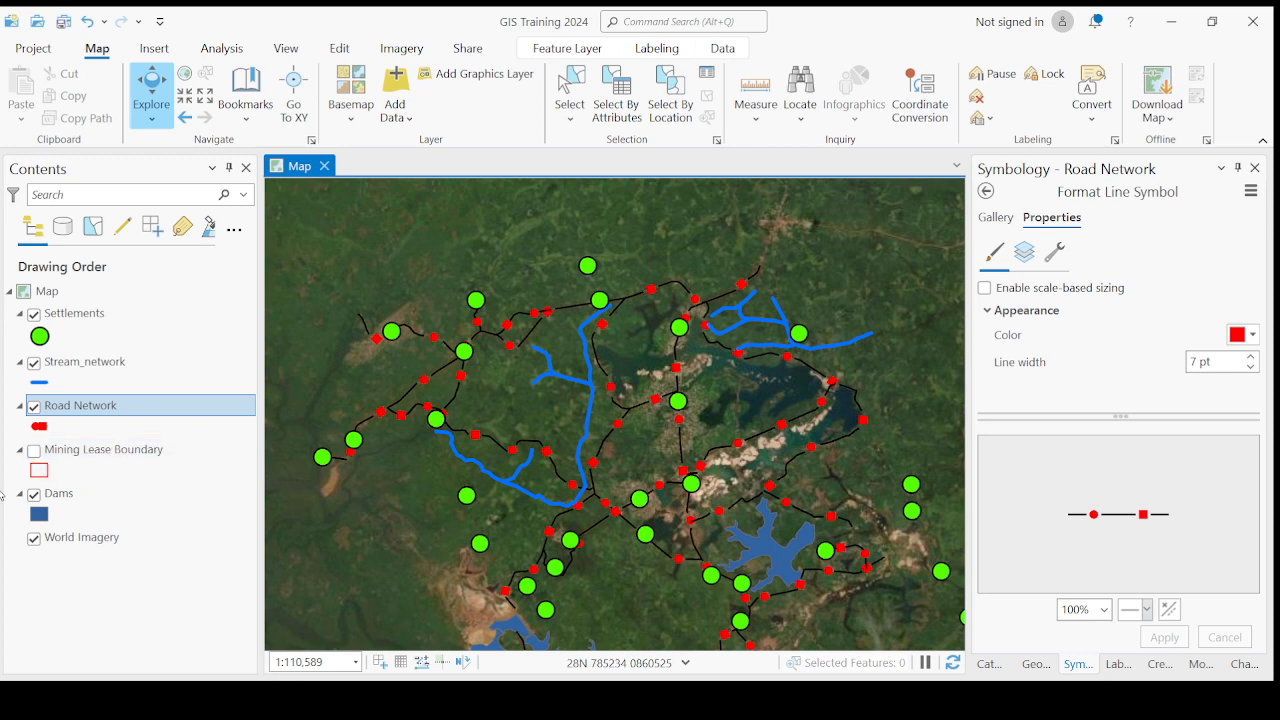
- Replace the Road Network line symbol with the Boundary gallery style and apply black as its color
click(41, 338)
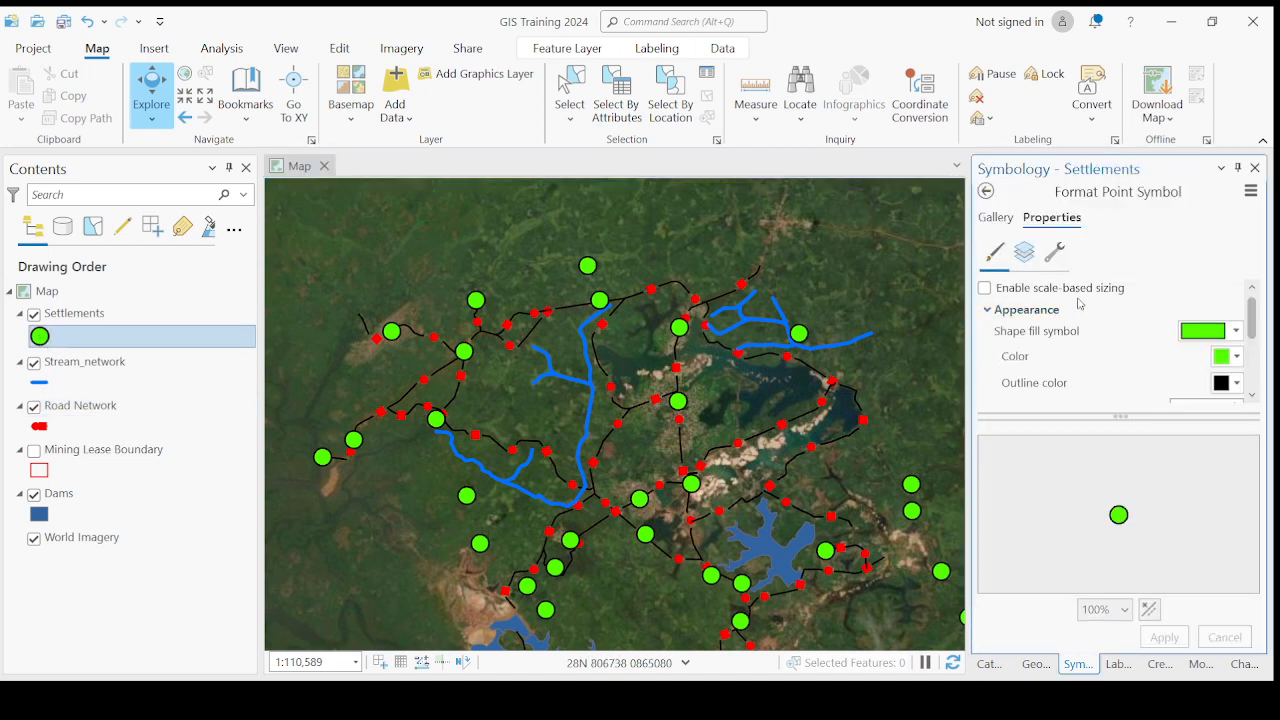
click(997, 218)
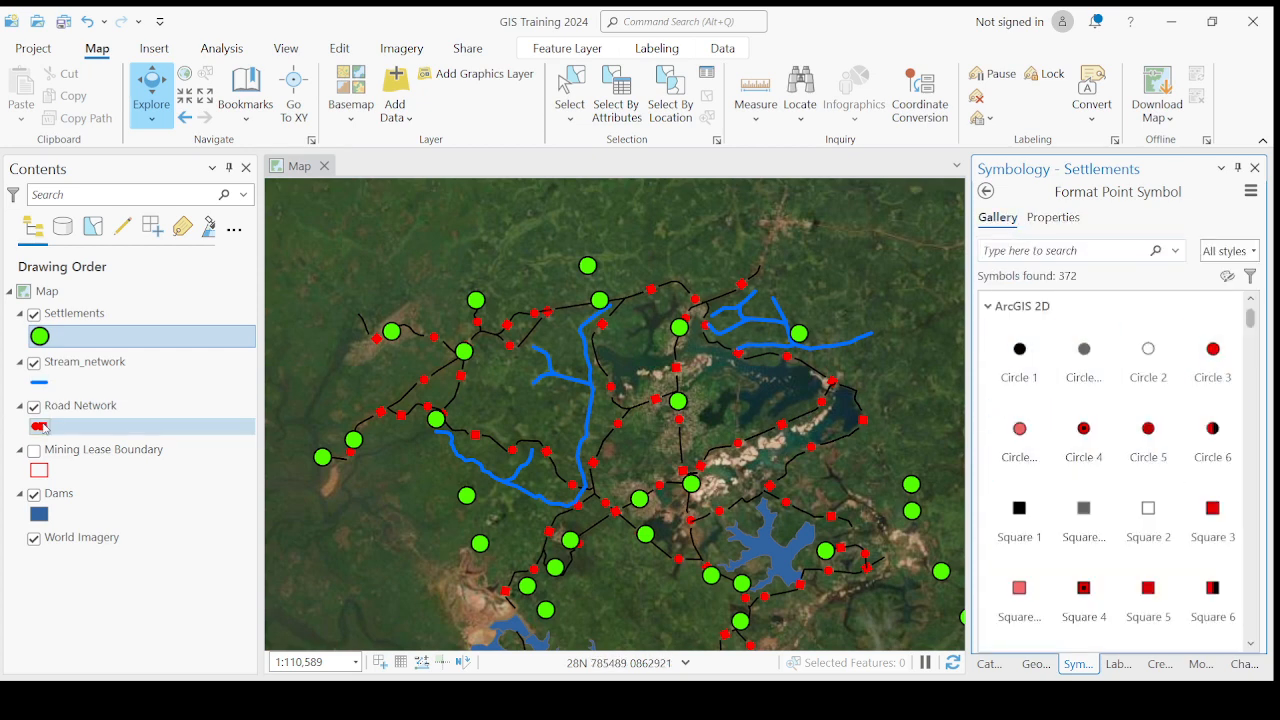
click(40, 427)
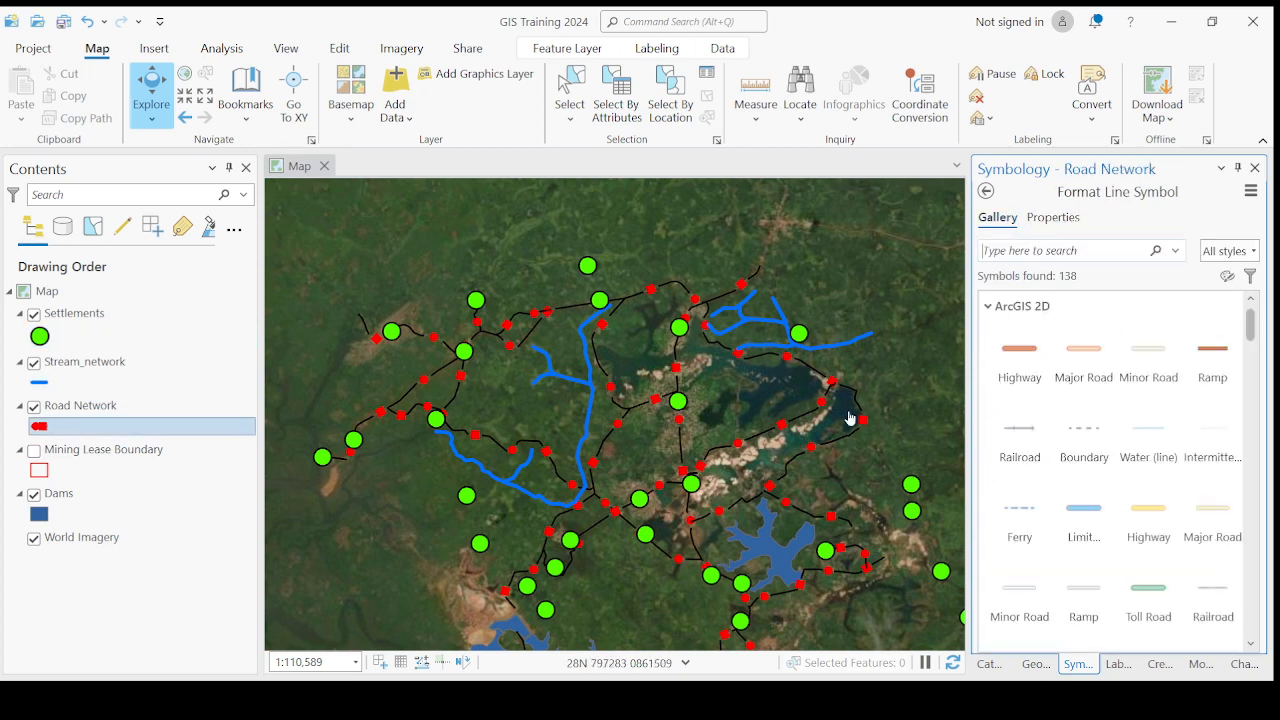
click(1098, 430)
click(1066, 220)
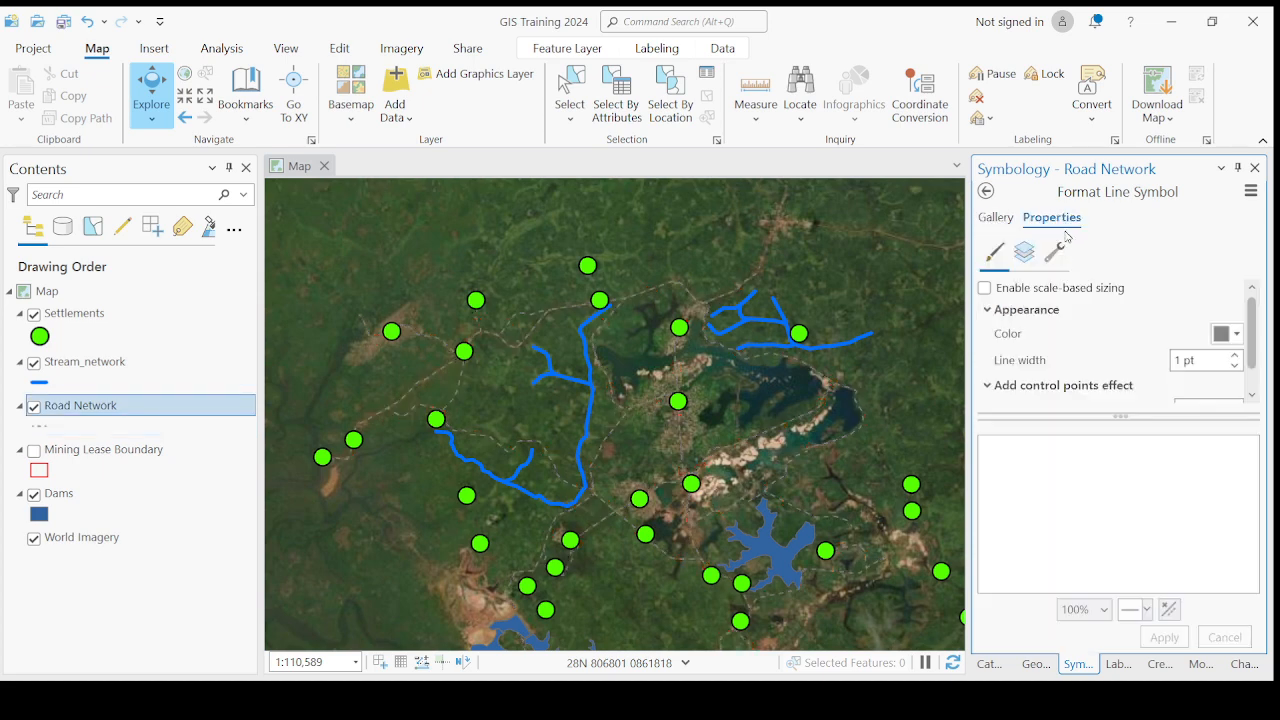
click(1230, 333)
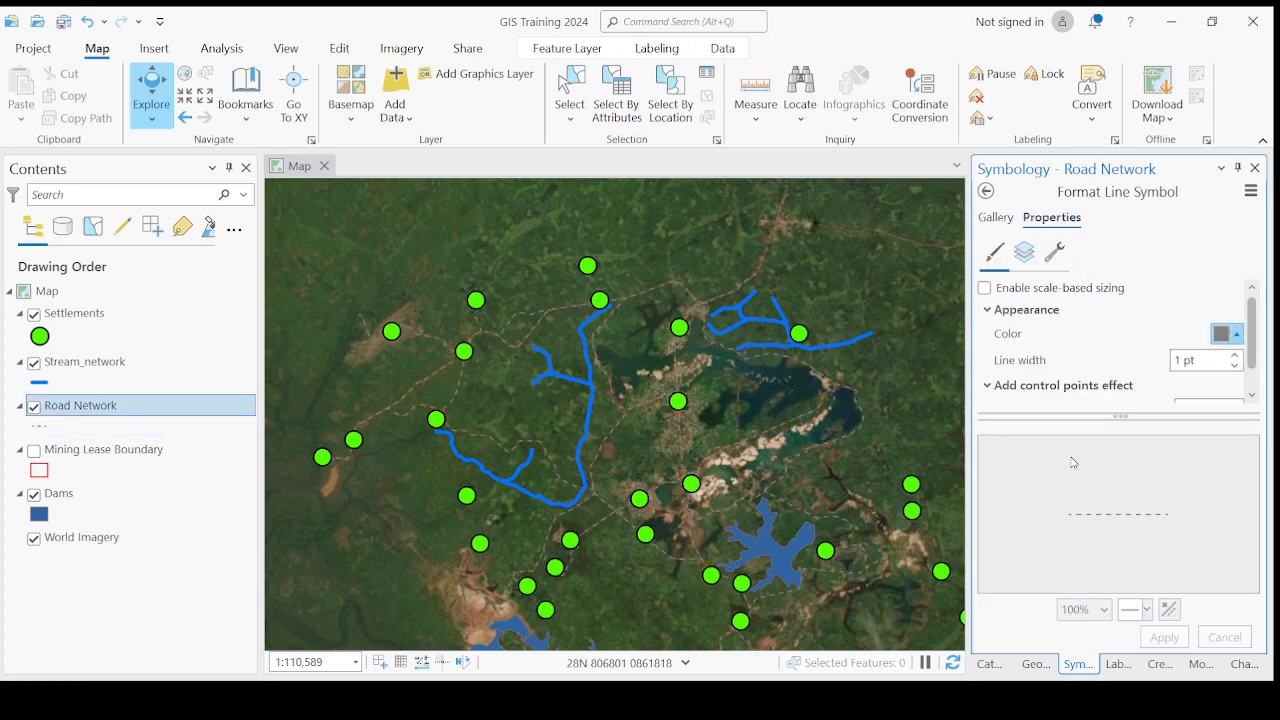
click(1042, 566)
click(1163, 636)
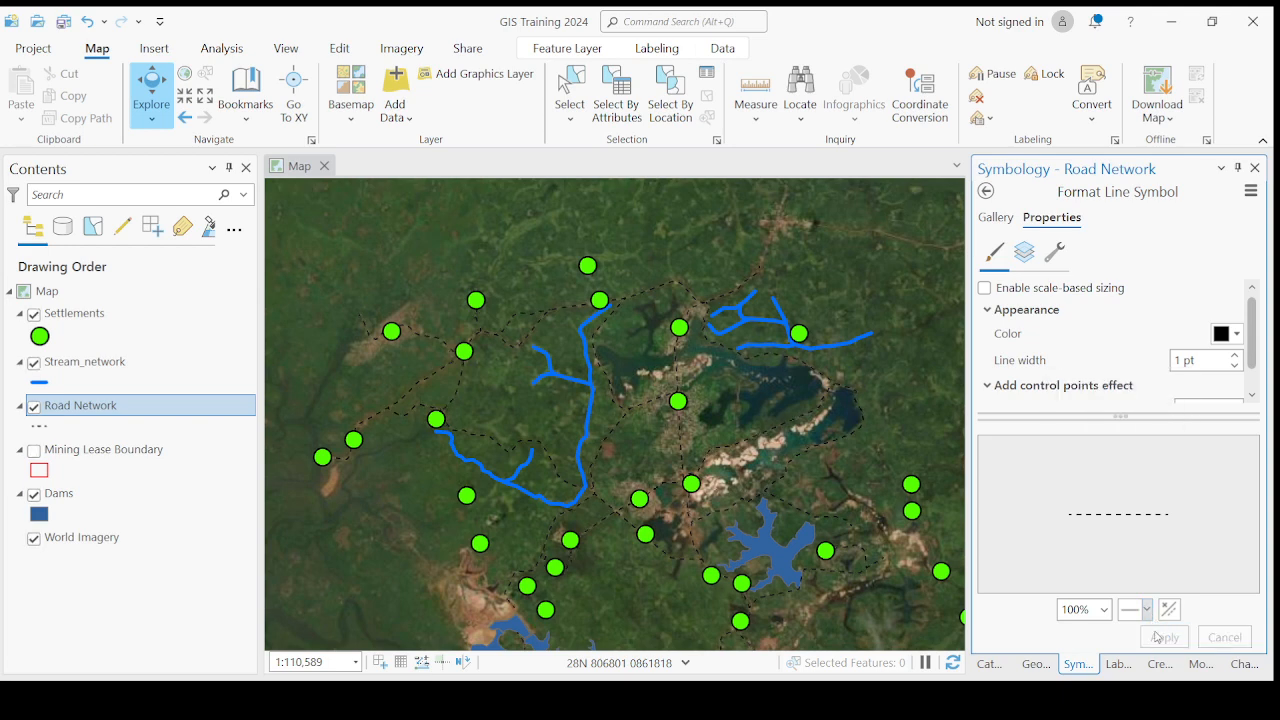
- Change the Road Network boundary-style line color to red and apply it to the map
click(1229, 334)
click(1069, 440)
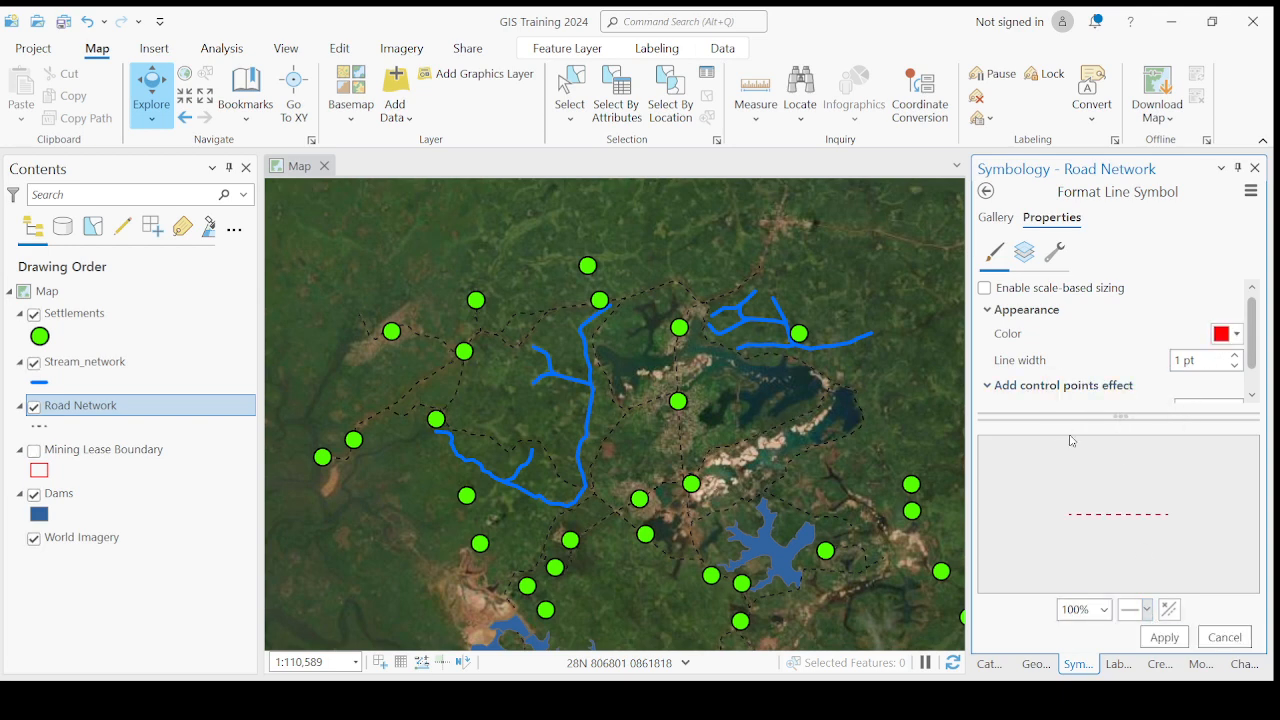
click(1164, 637)
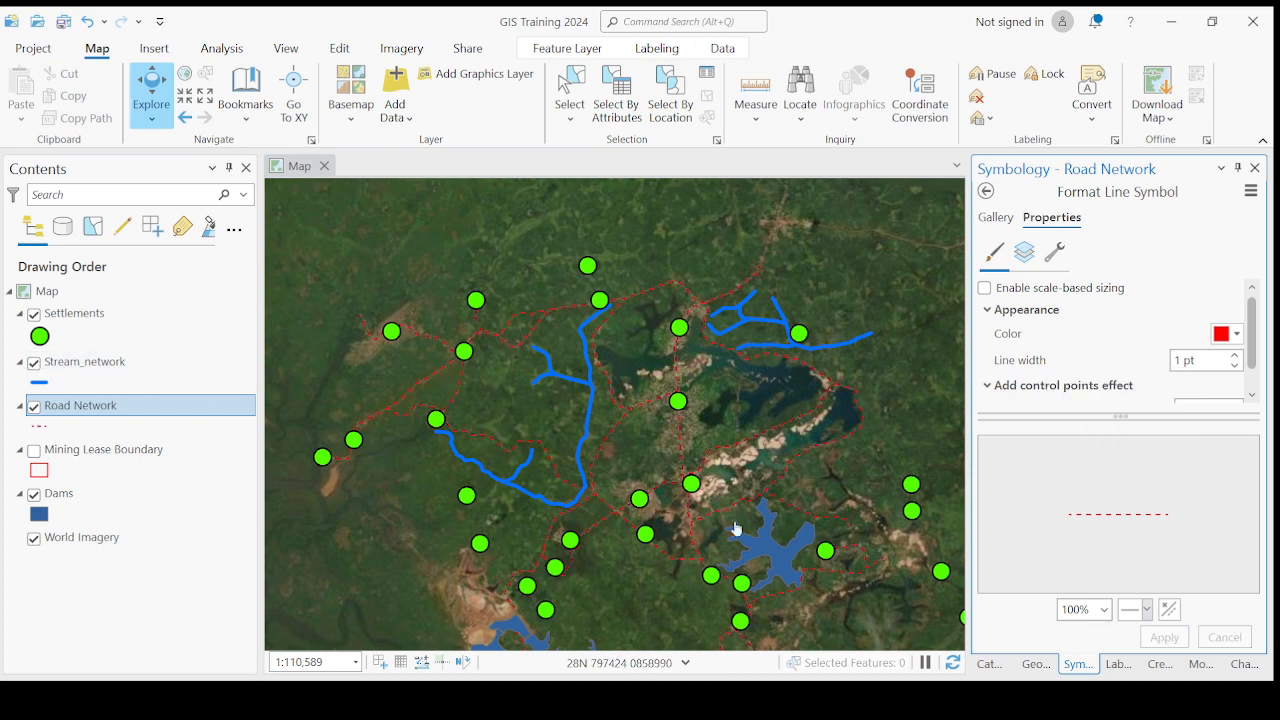
scroll(759, 530, up, 1)
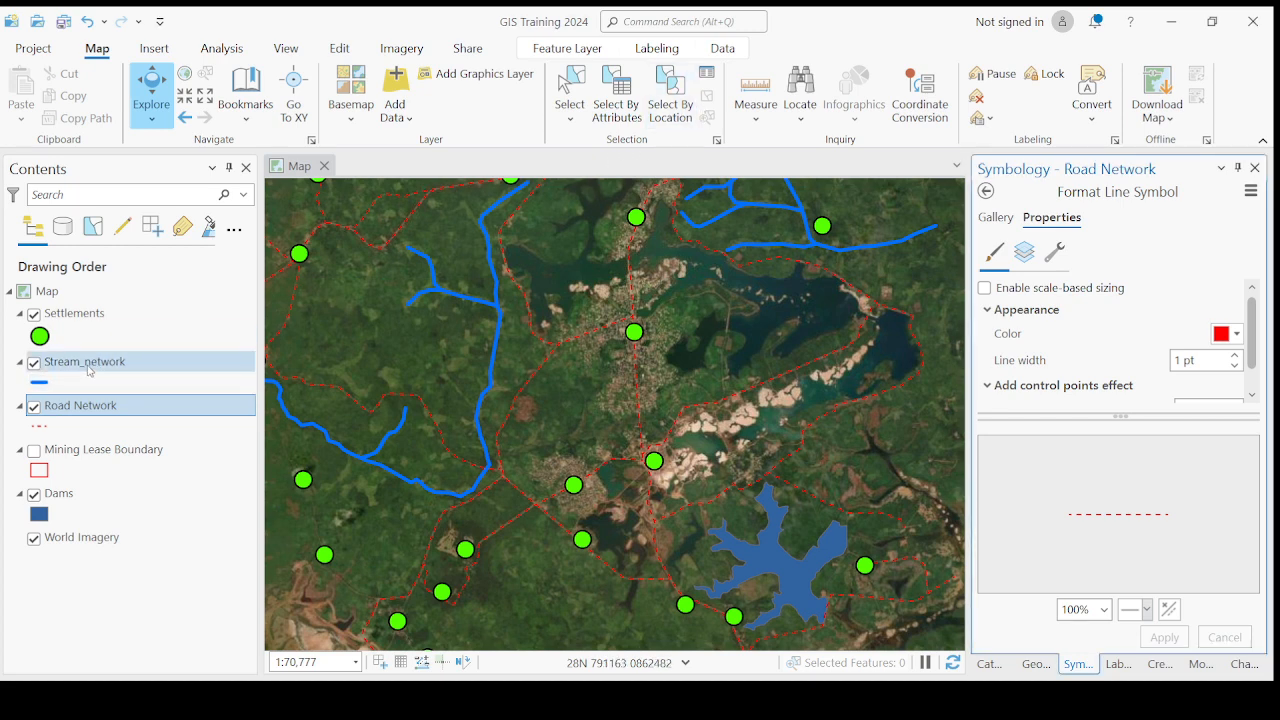
- Change the Settlements point symbol to the Circle 3 gallery style and open its appearance properties
click(89, 369)
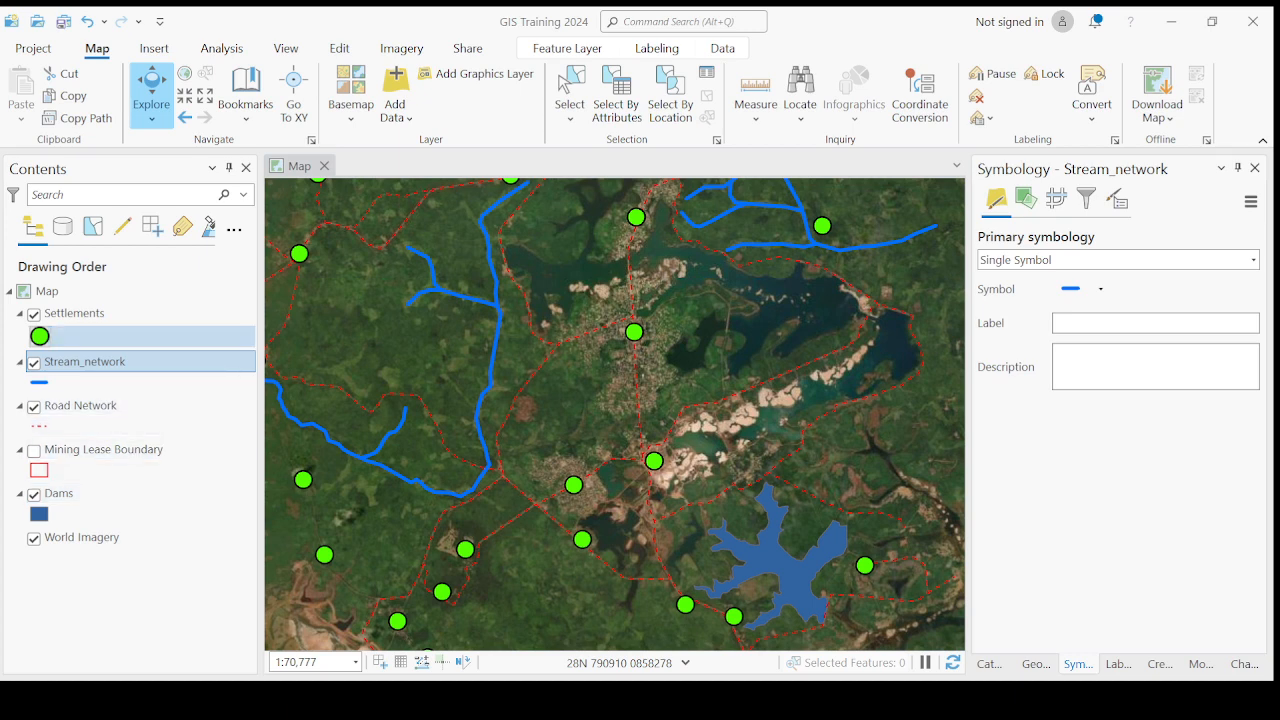
click(40, 336)
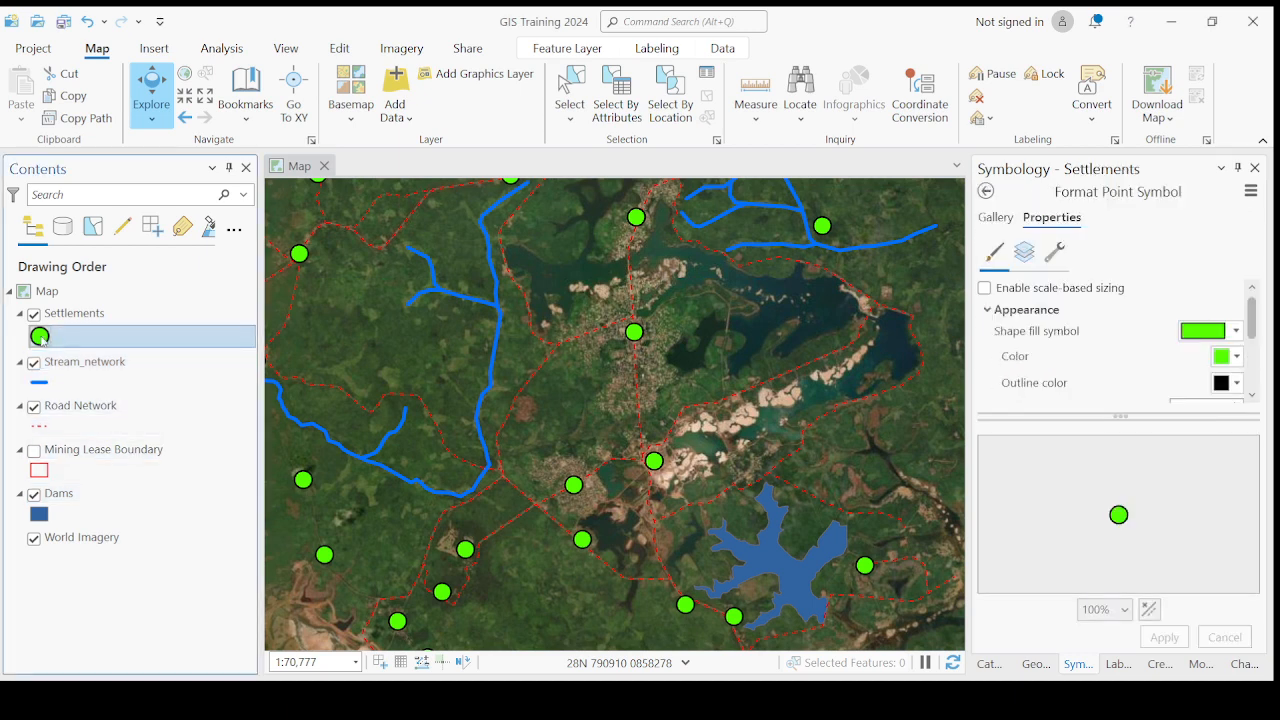
click(991, 217)
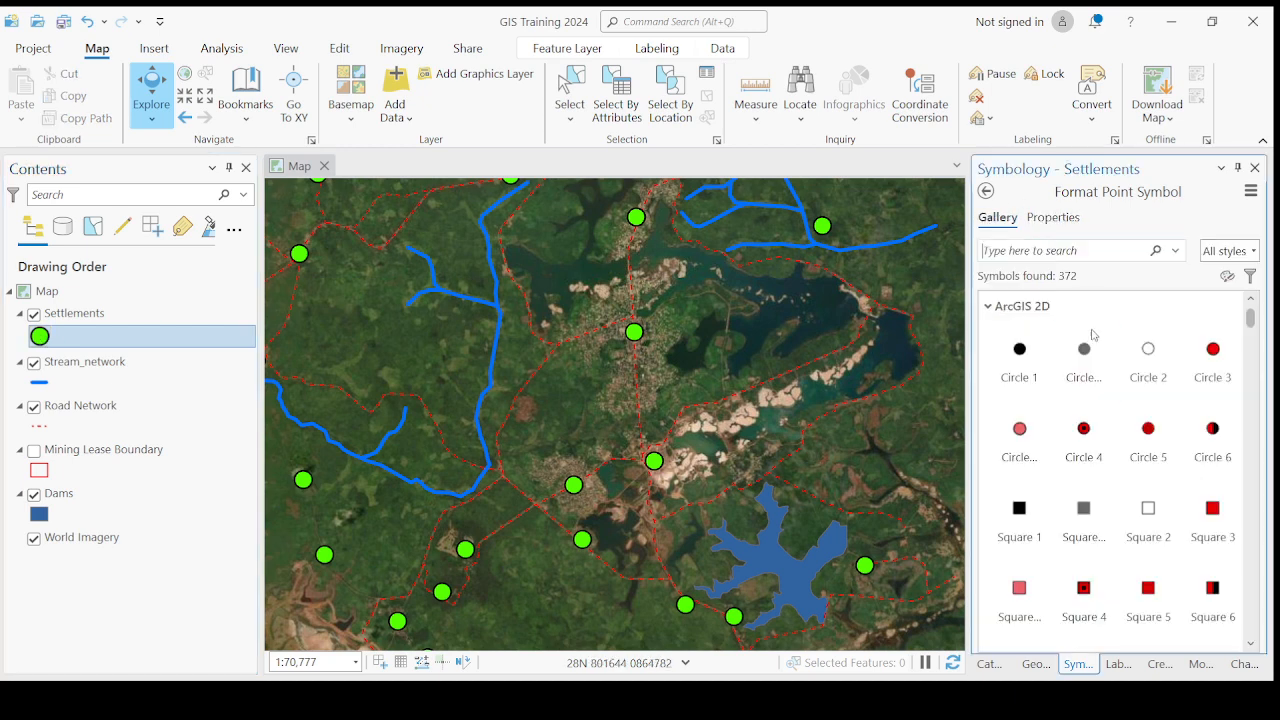
click(1213, 358)
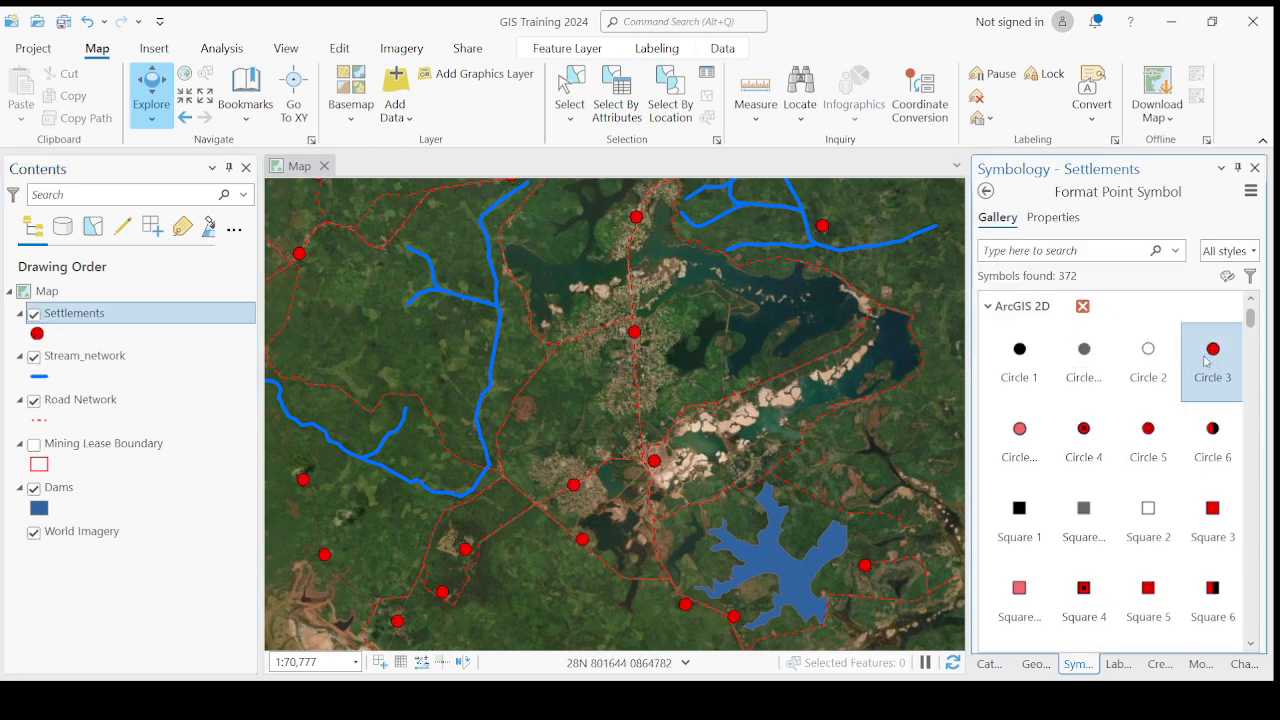
click(1053, 217)
mouse_move(1249, 340)
mouse_down()
mouse_move(1250, 386)
mouse_move(1249, 330)
mouse_up()
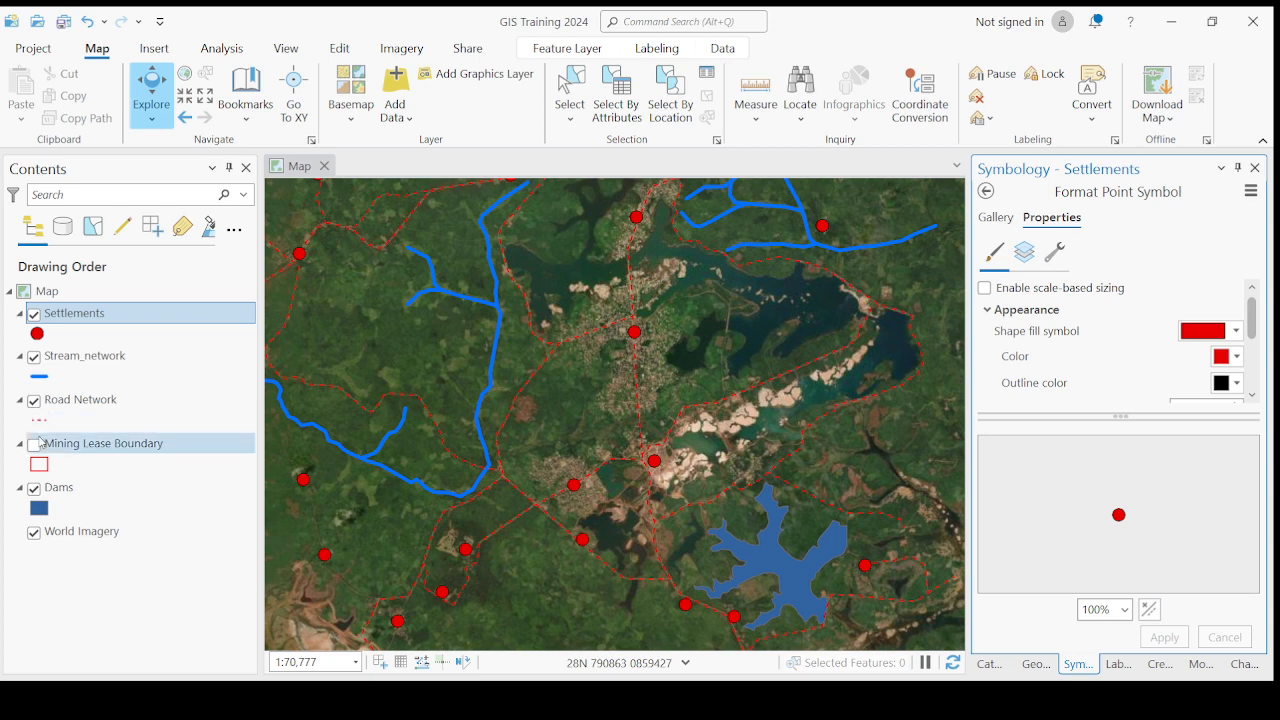
- Examine the Road Network layer's vary-by-attribute and display filter symbology options
click(97, 405)
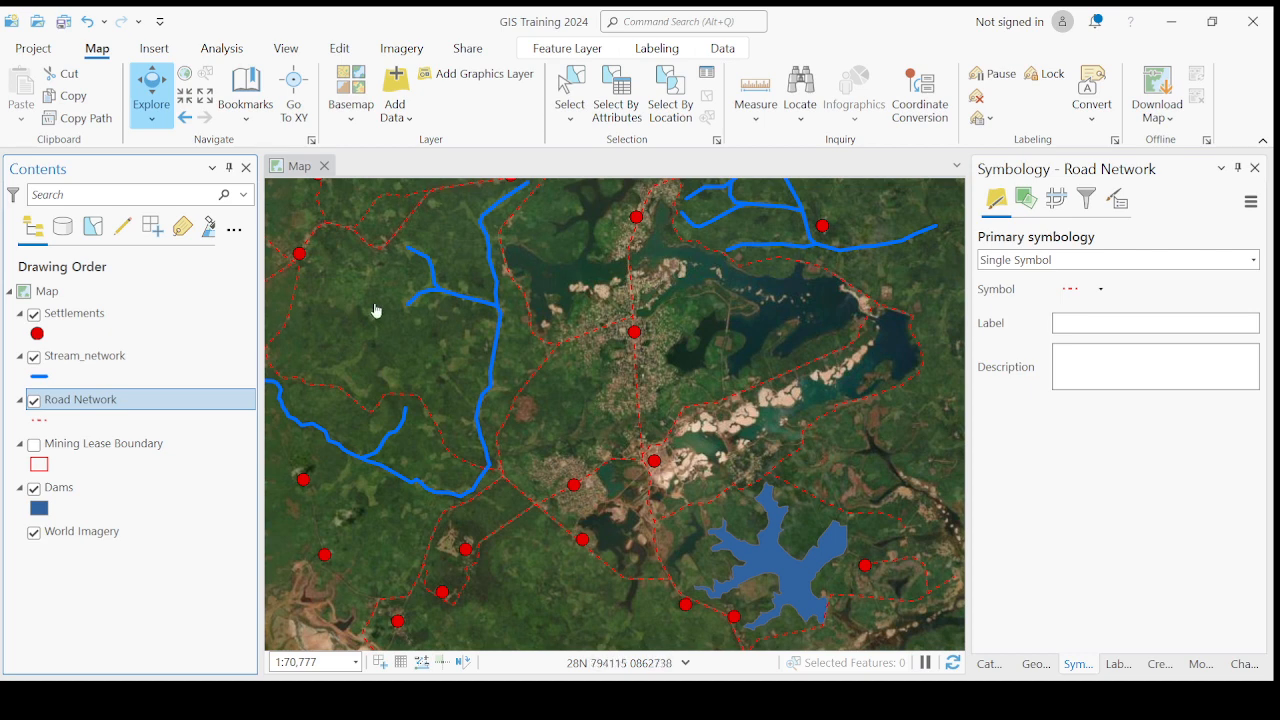
click(38, 333)
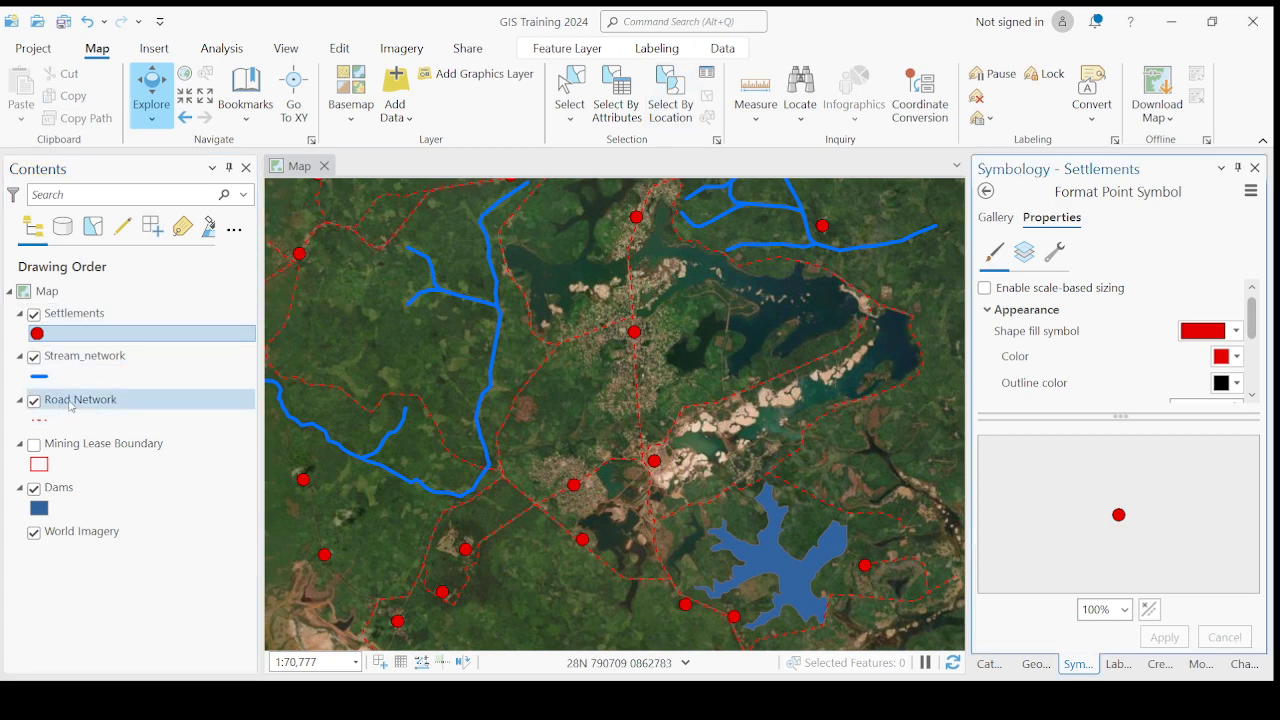
click(71, 403)
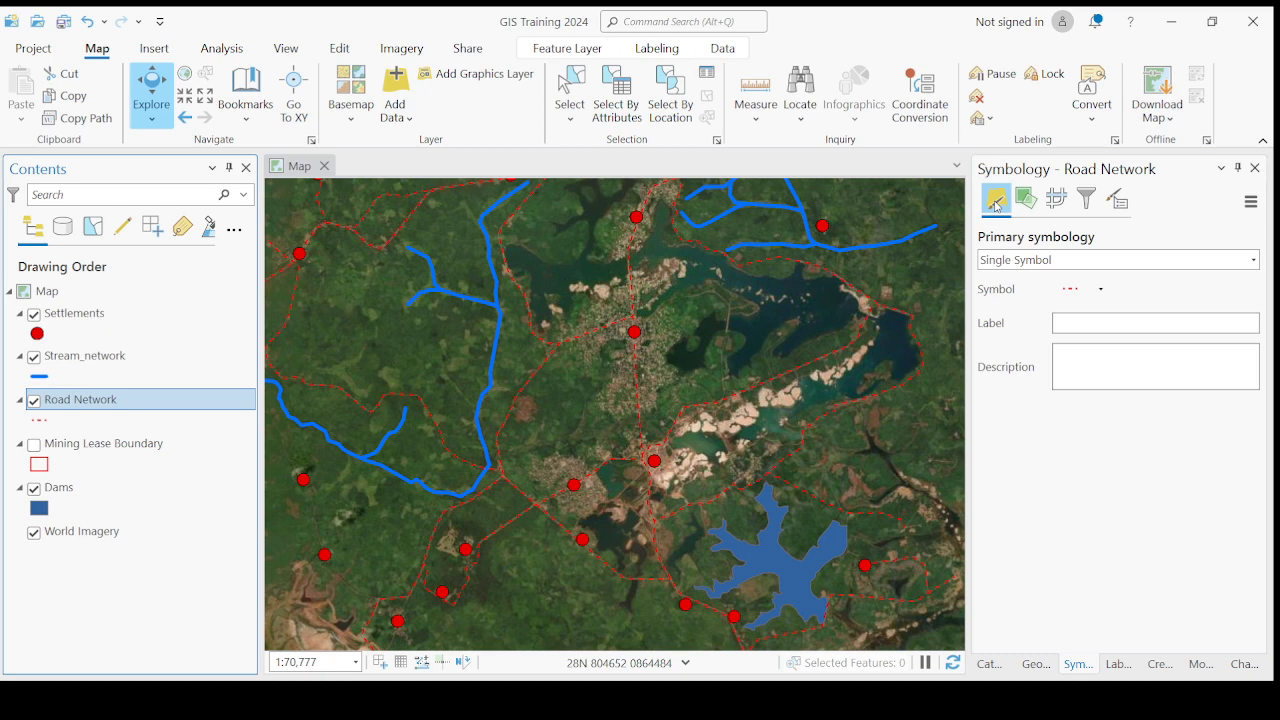
click(1026, 199)
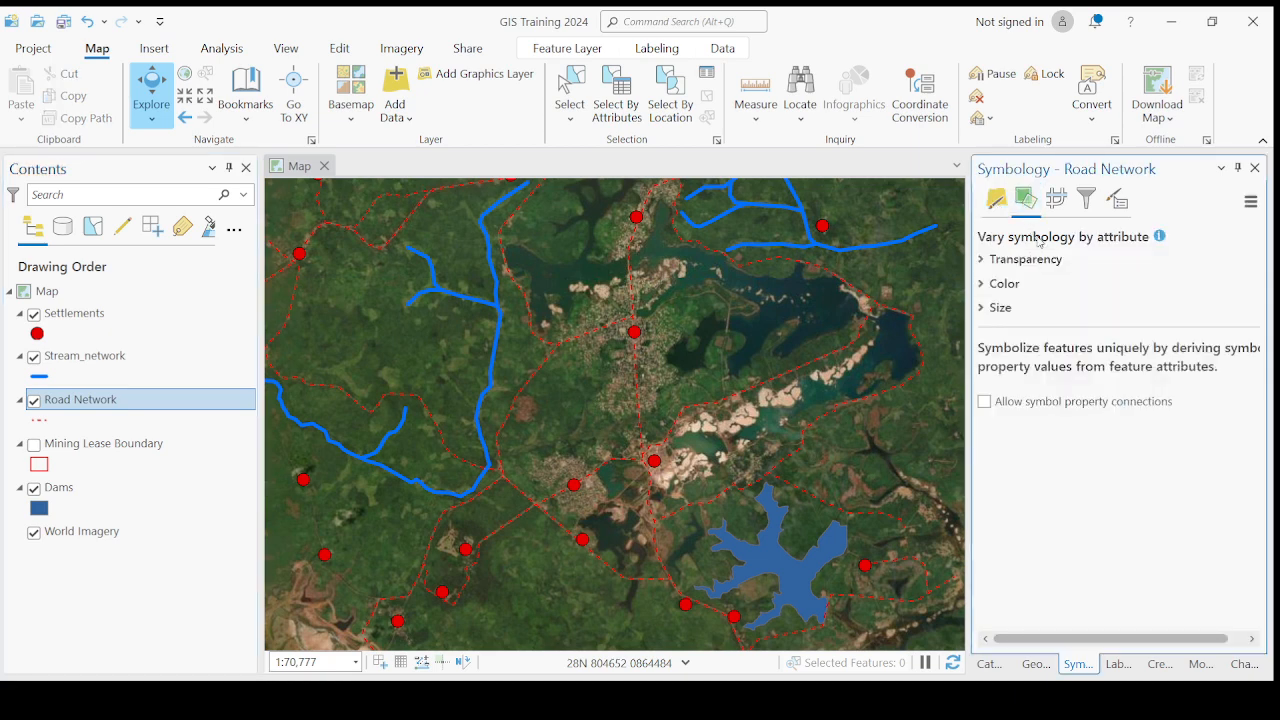
click(1088, 204)
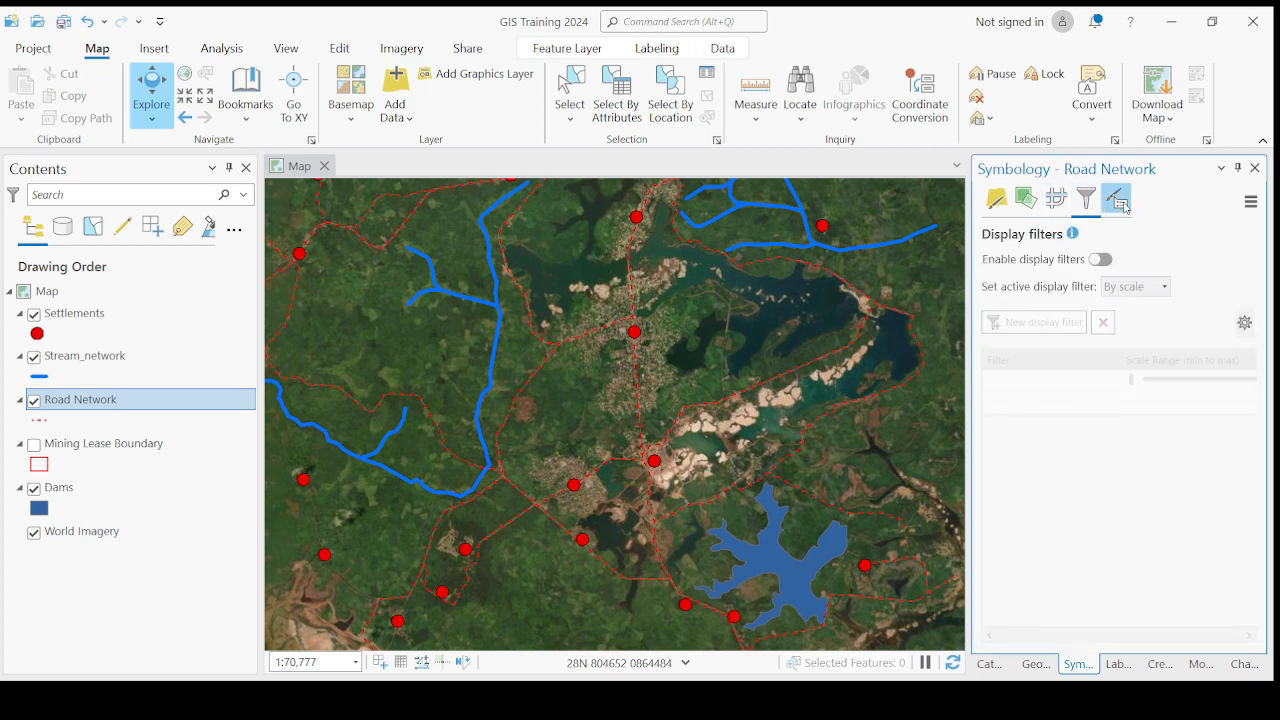
- Symbolize the Road Network layer with Unique Values based on the St_Name field
click(999, 210)
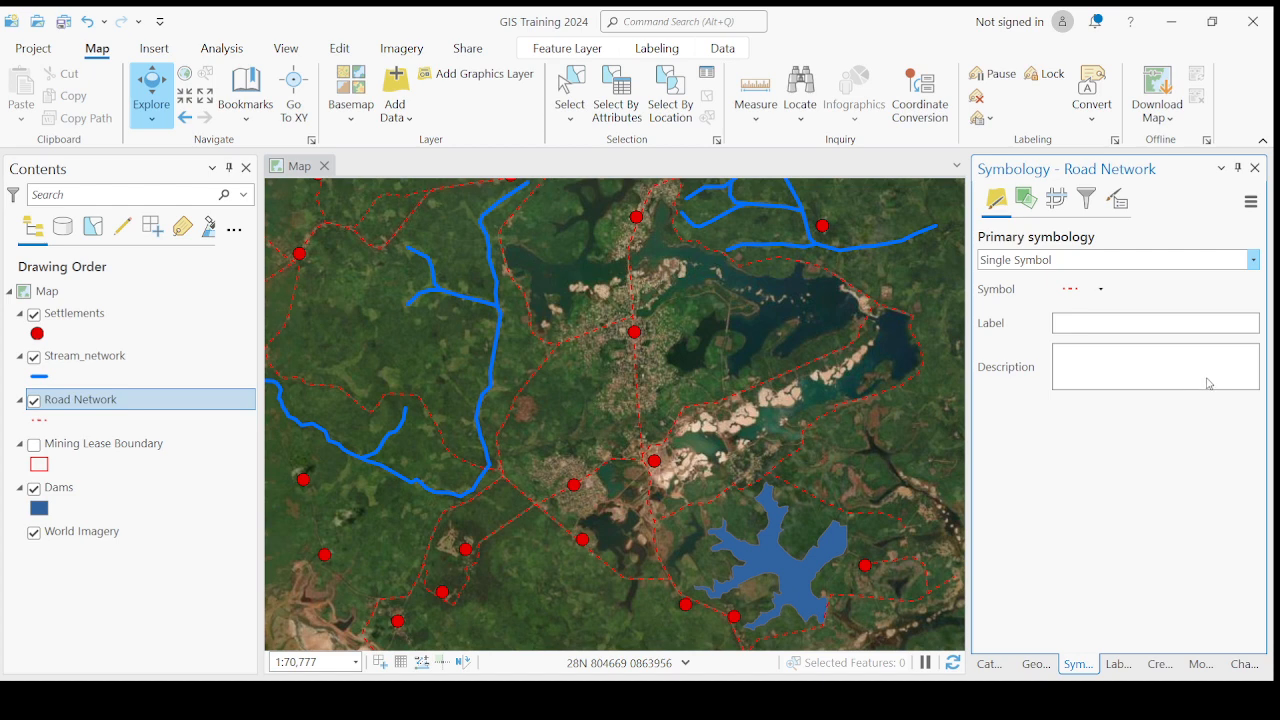
click(1049, 367)
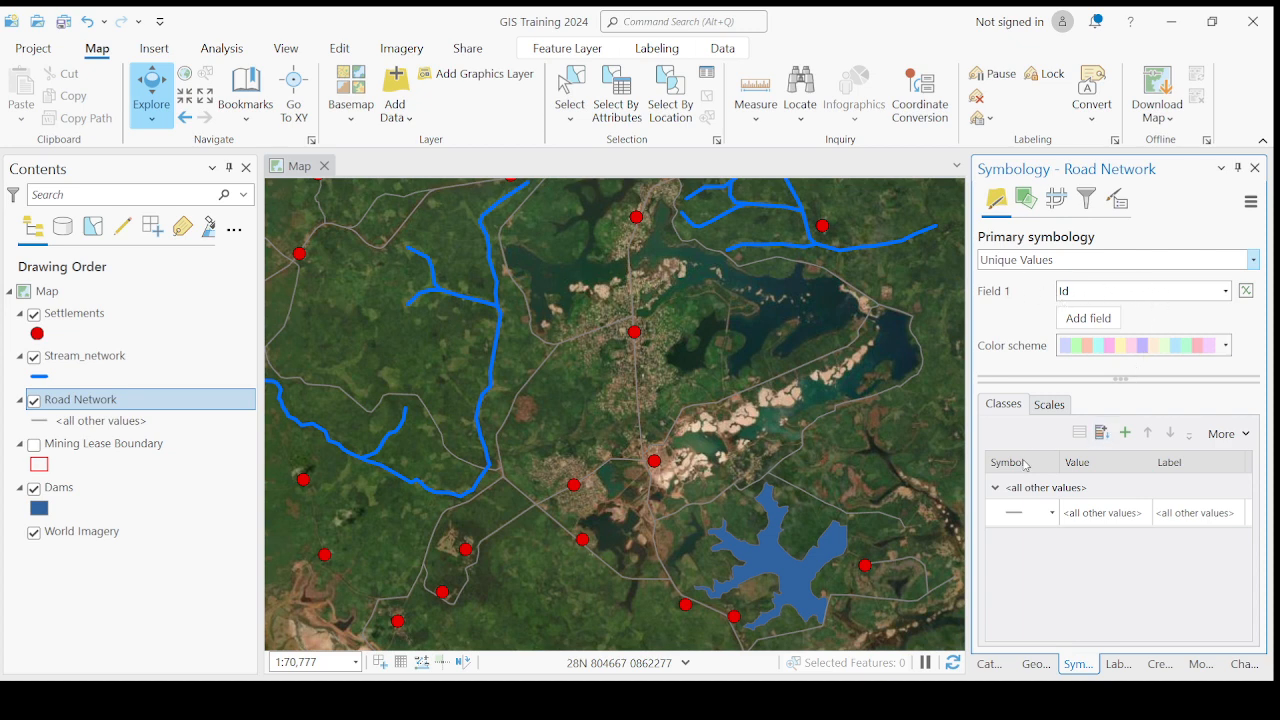
click(1001, 513)
click(1113, 330)
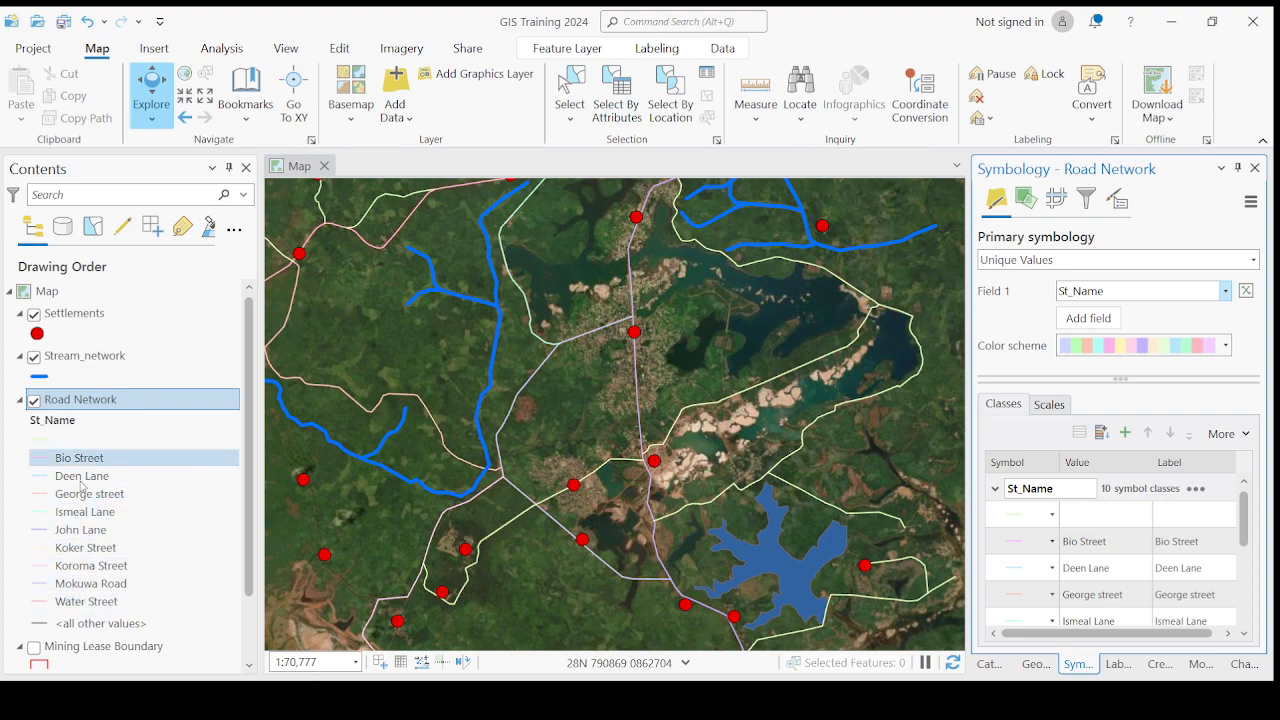
- Try a darker multicolor scheme on the Road Network street-name classes and check it on the map
scroll(614, 477, down, 3)
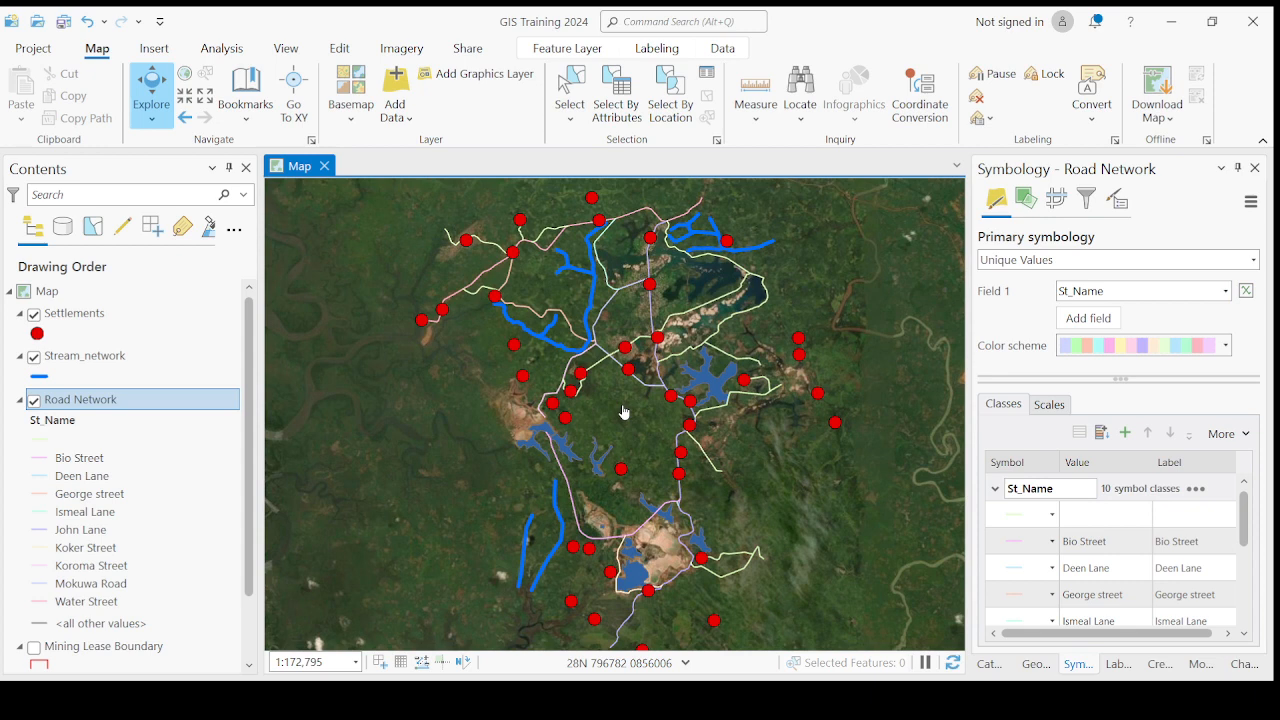
scroll(623, 413, up, 2)
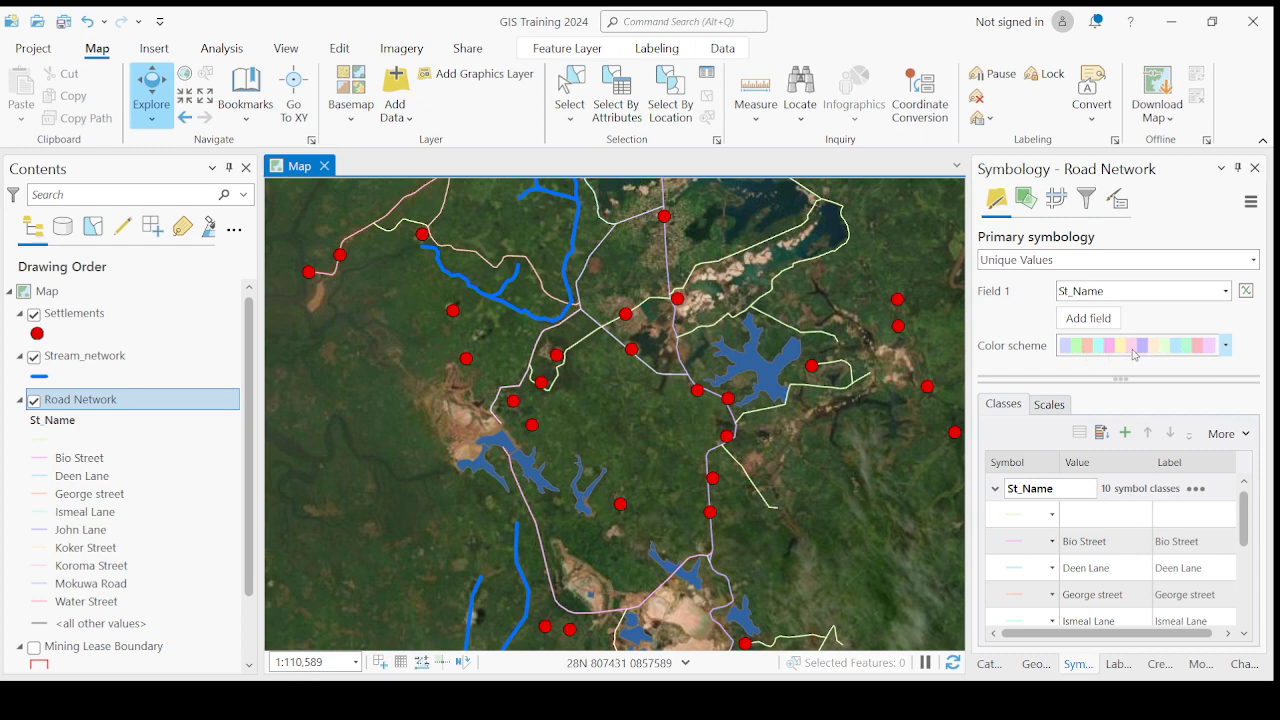
click(1217, 347)
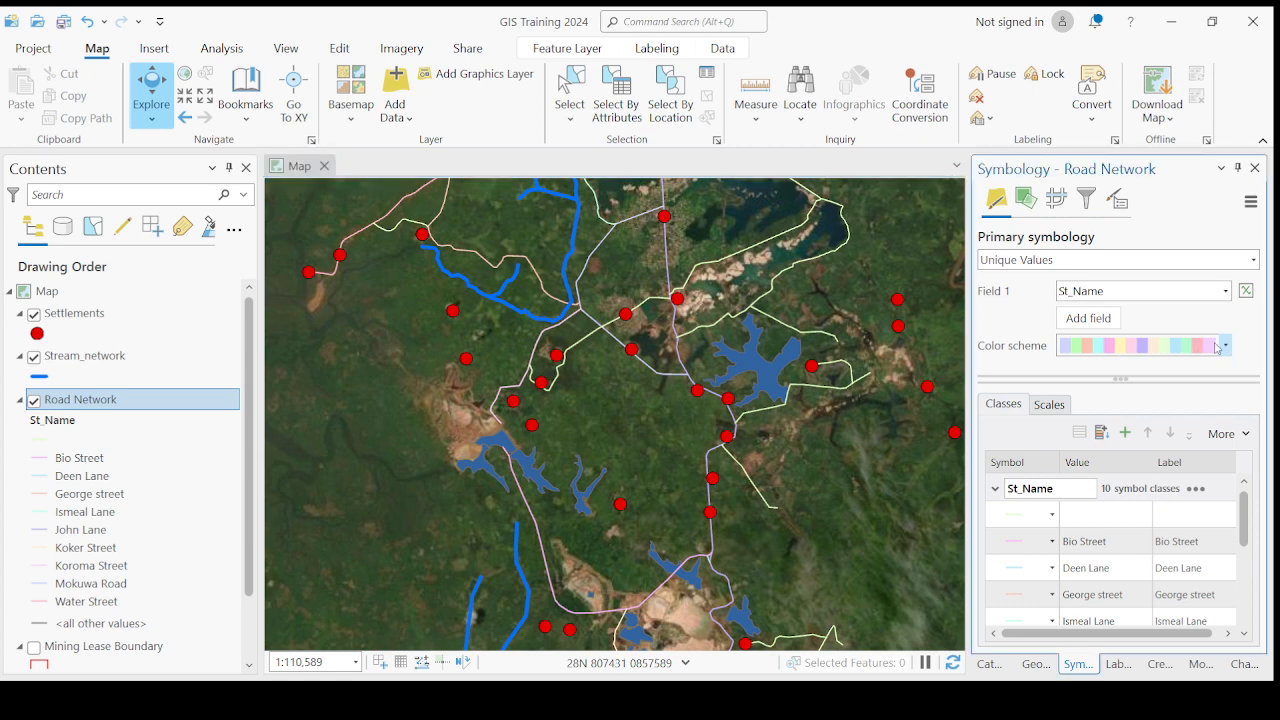
click(1155, 377)
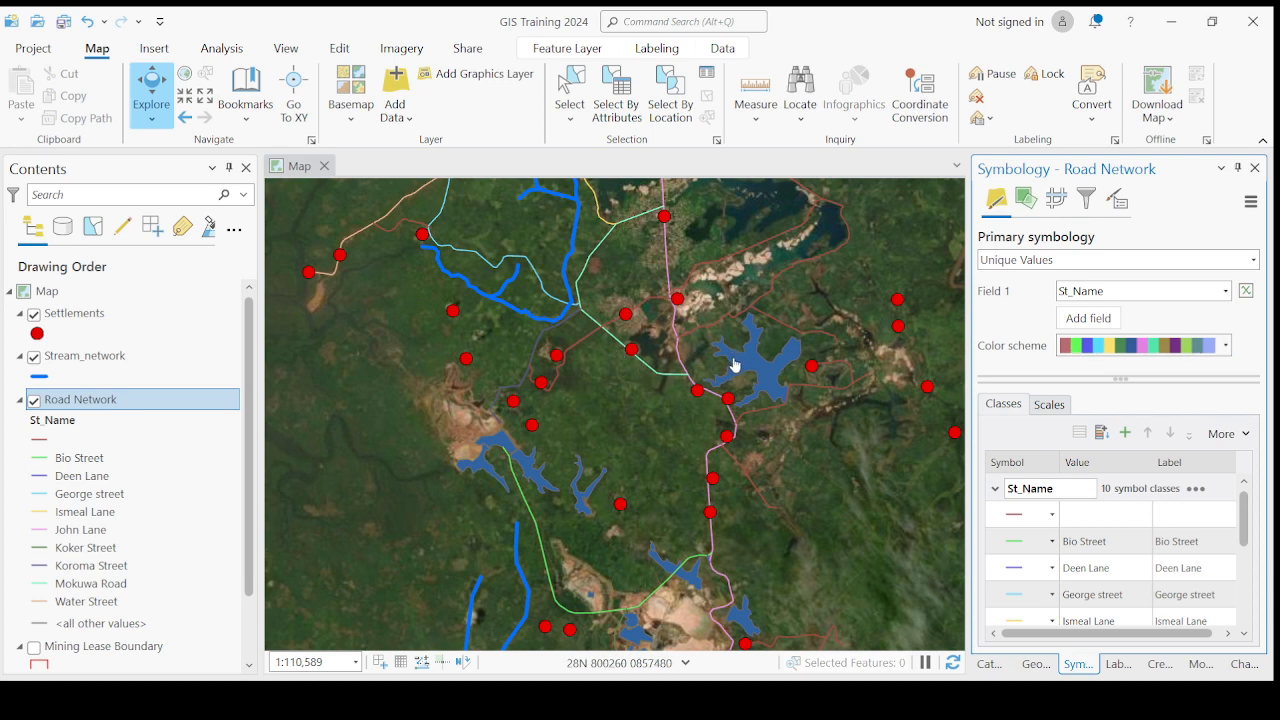
scroll(735, 366, down, 3)
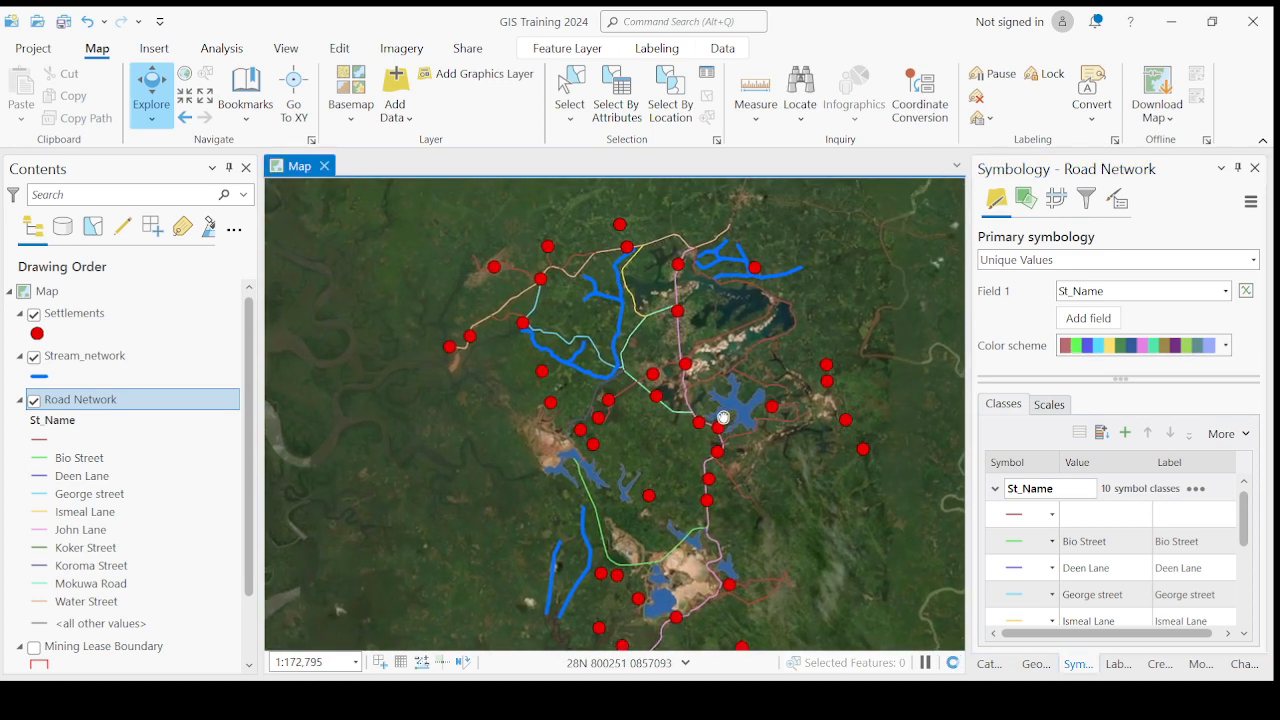
- Change the Road Network color scheme to the paired light and dark blue, green, red, orange and purple scheme
click(1226, 349)
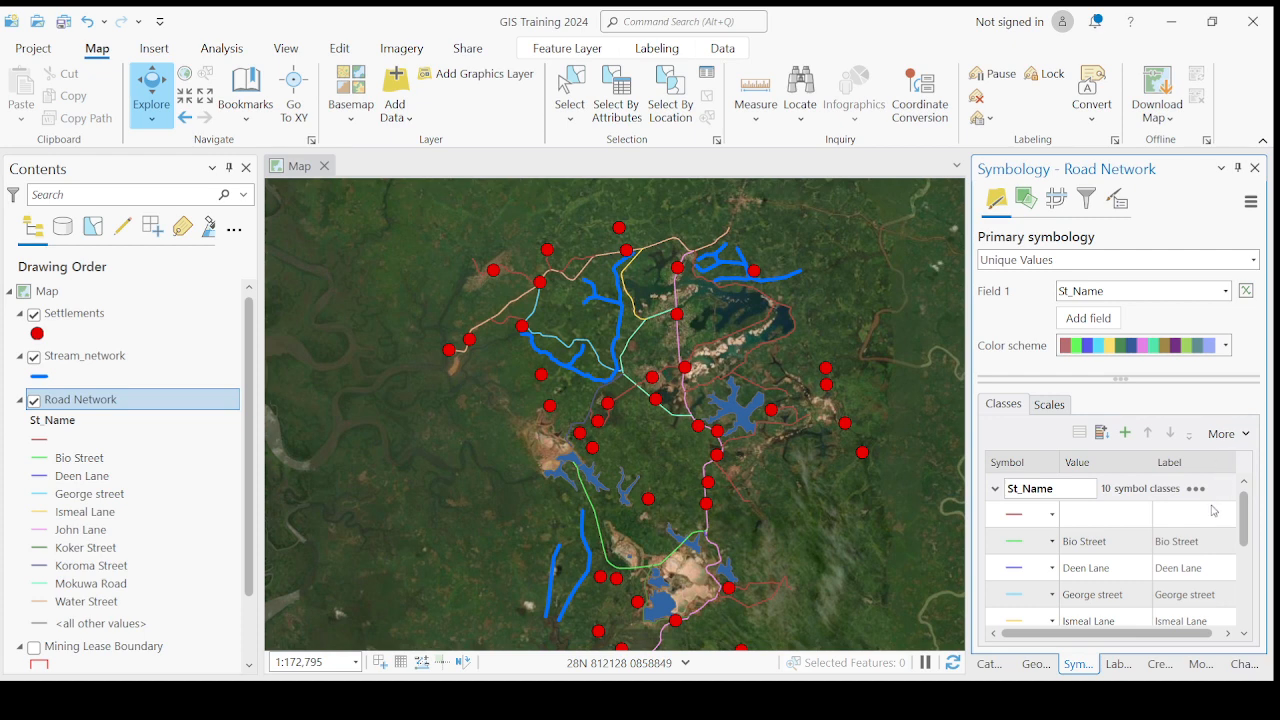
click(1170, 452)
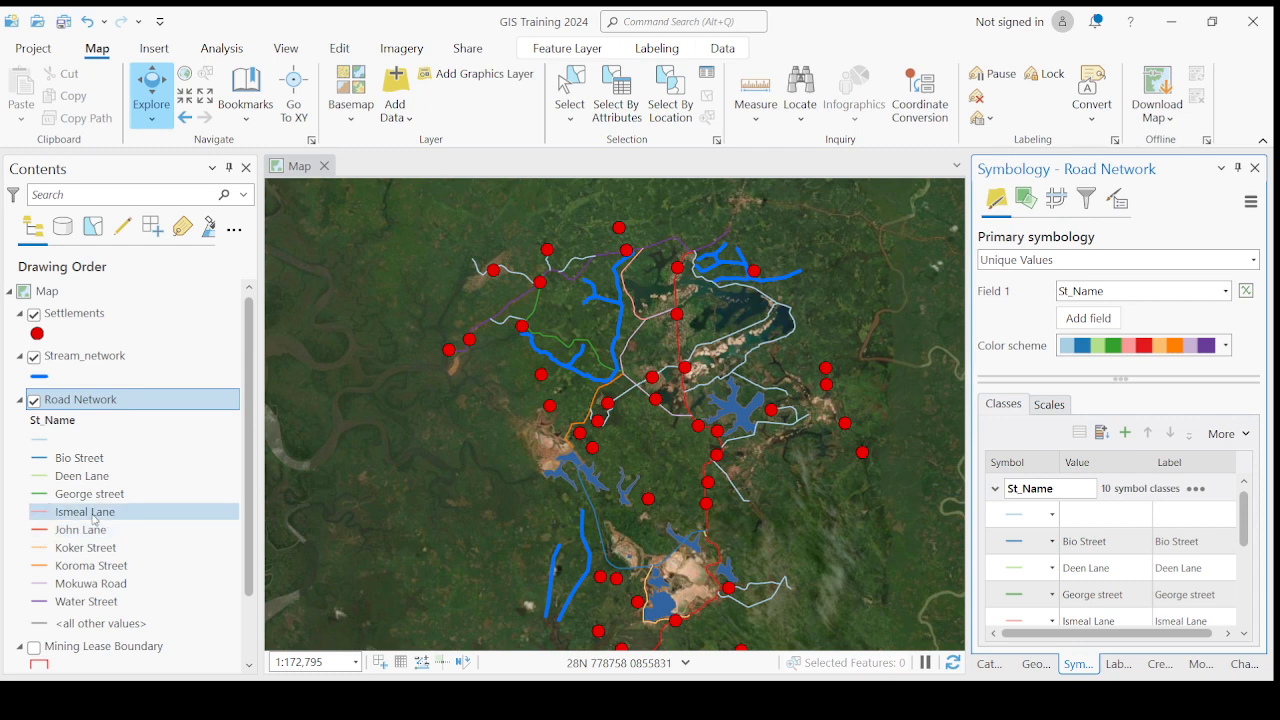
scroll(677, 329, up, 4)
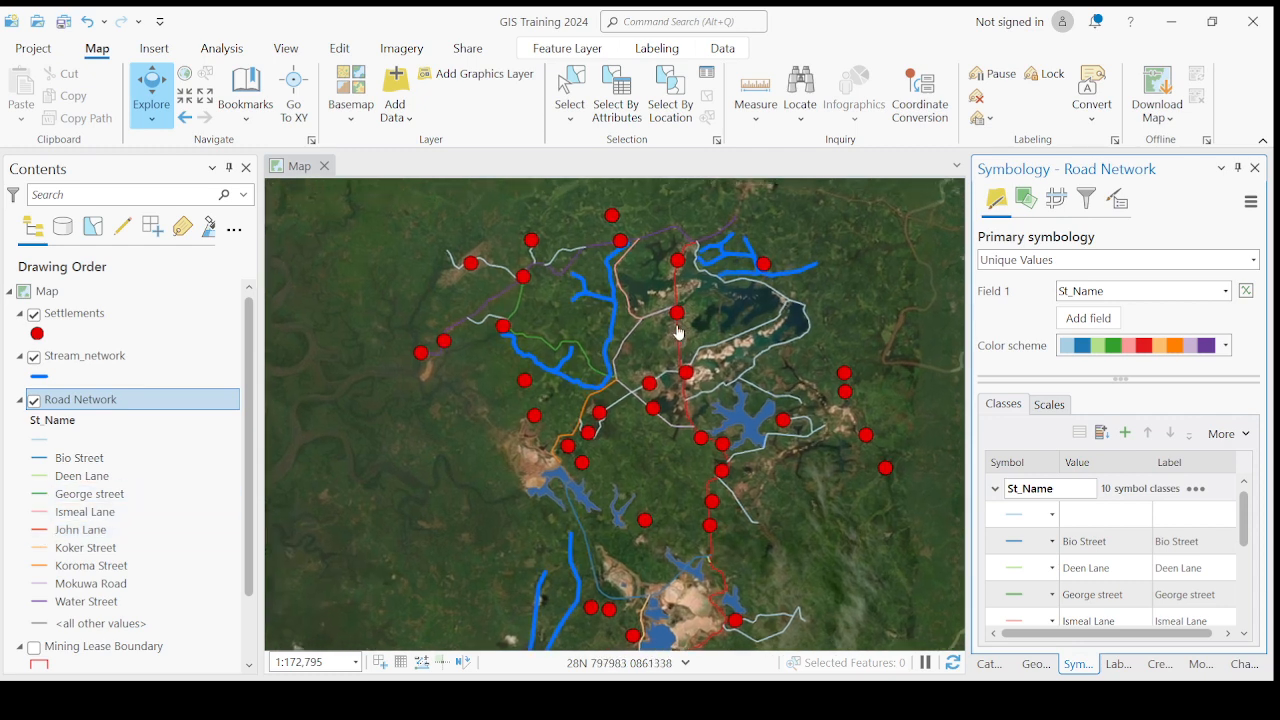
scroll(590, 455, down, 2)
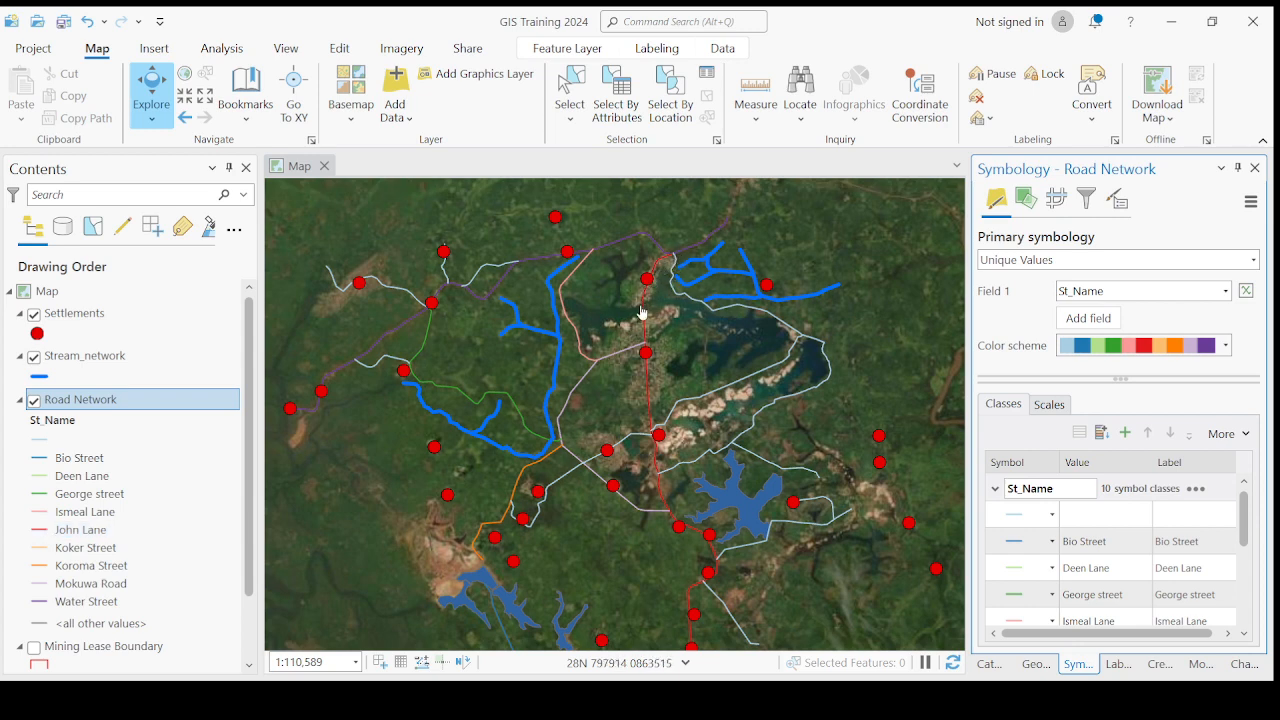
drag(708, 563, 708, 491)
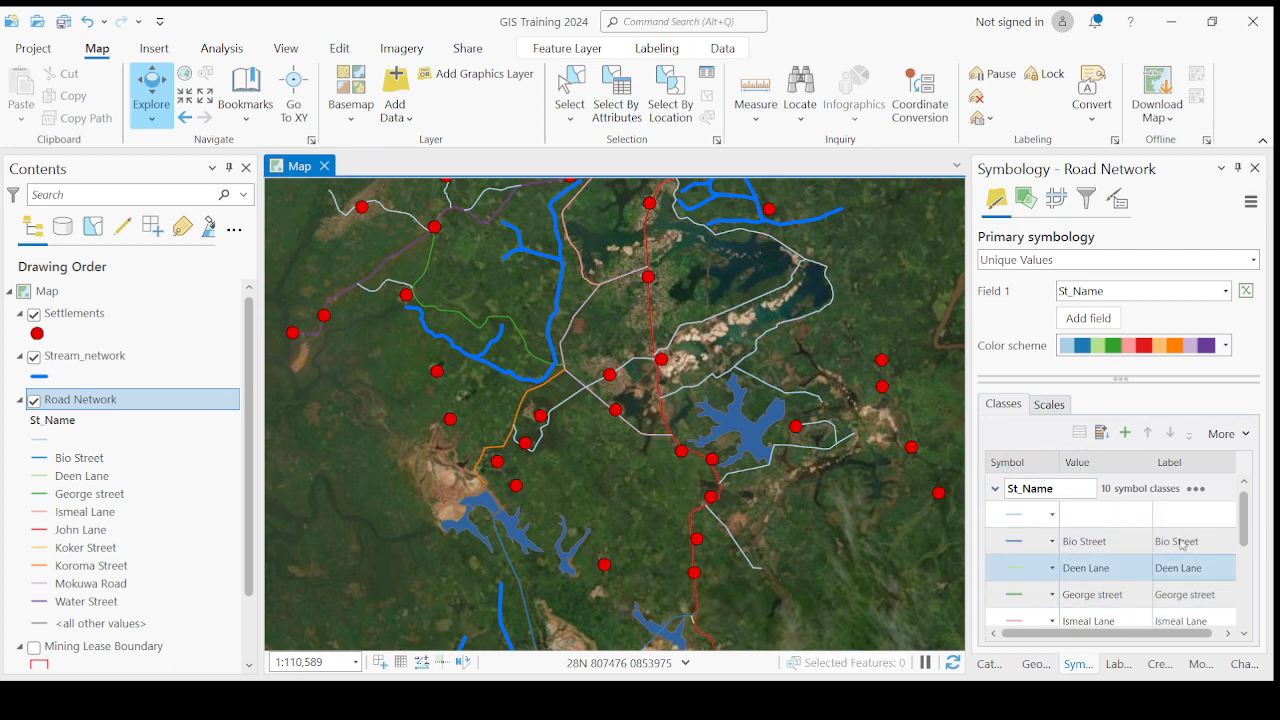
- Examine the Road Network symbol classes and their scale ranges, including the full list of street-name values
click(1000, 408)
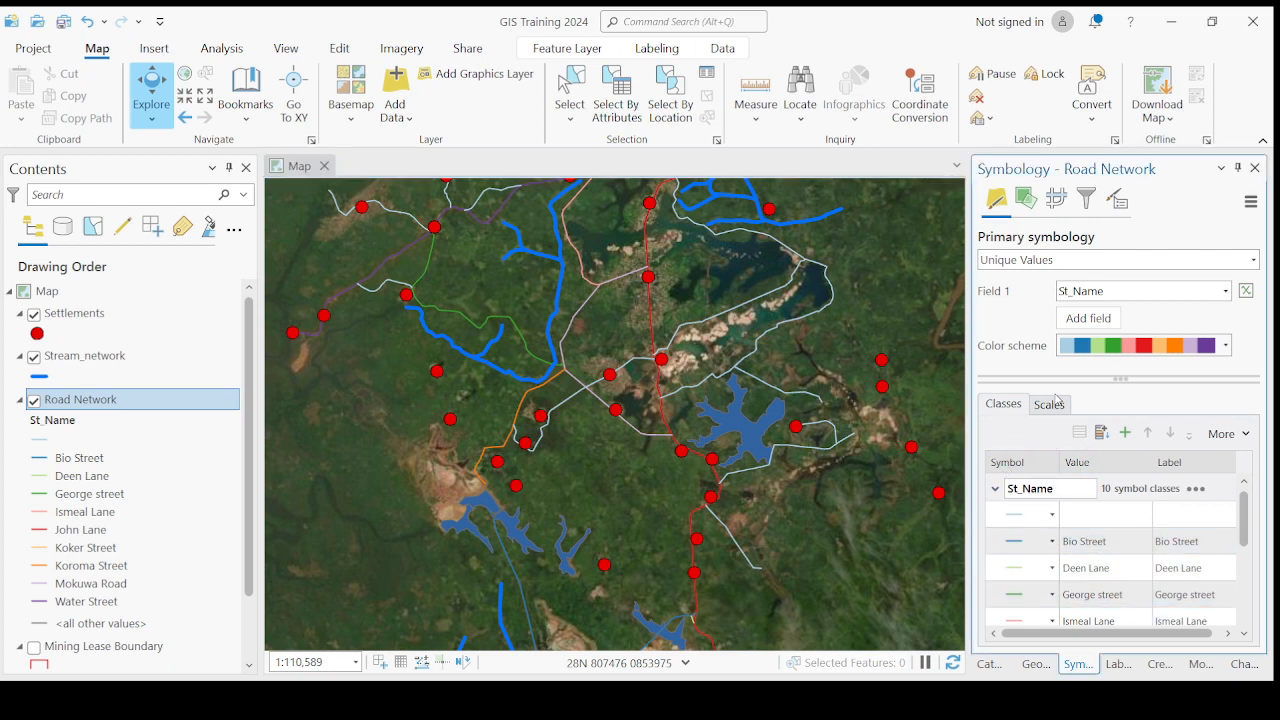
click(1050, 408)
click(1004, 409)
click(1049, 409)
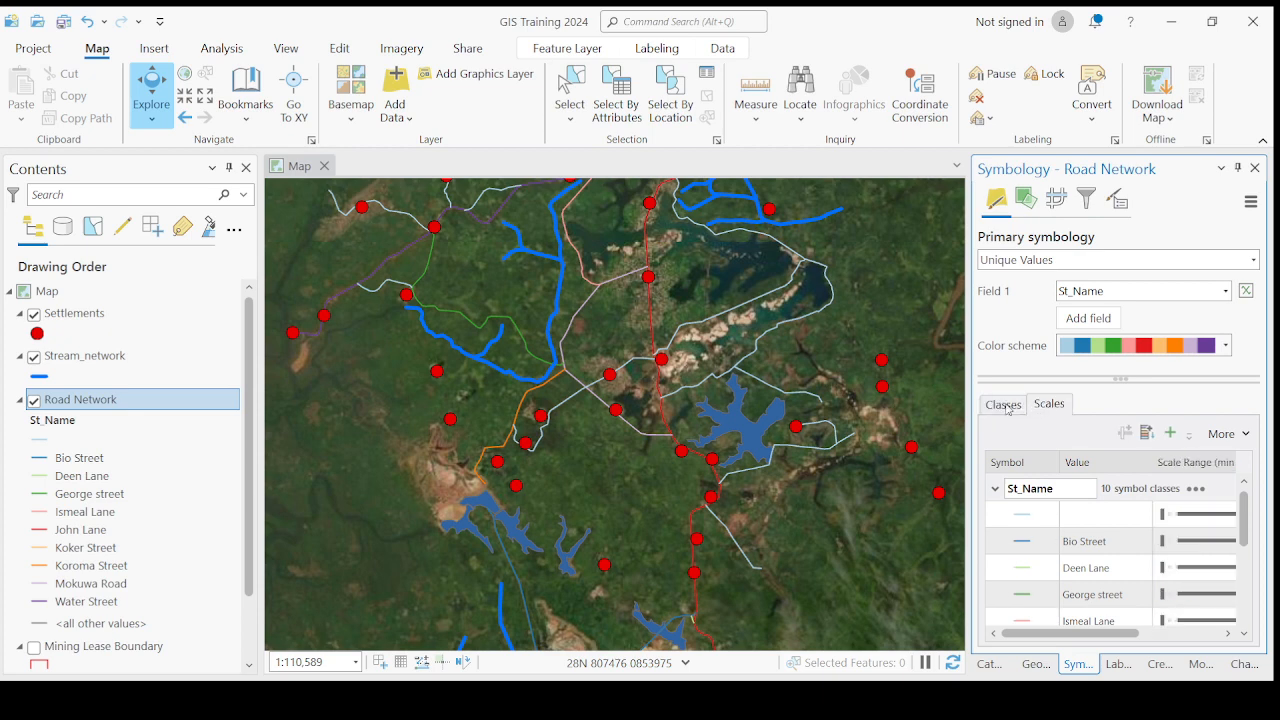
click(1005, 409)
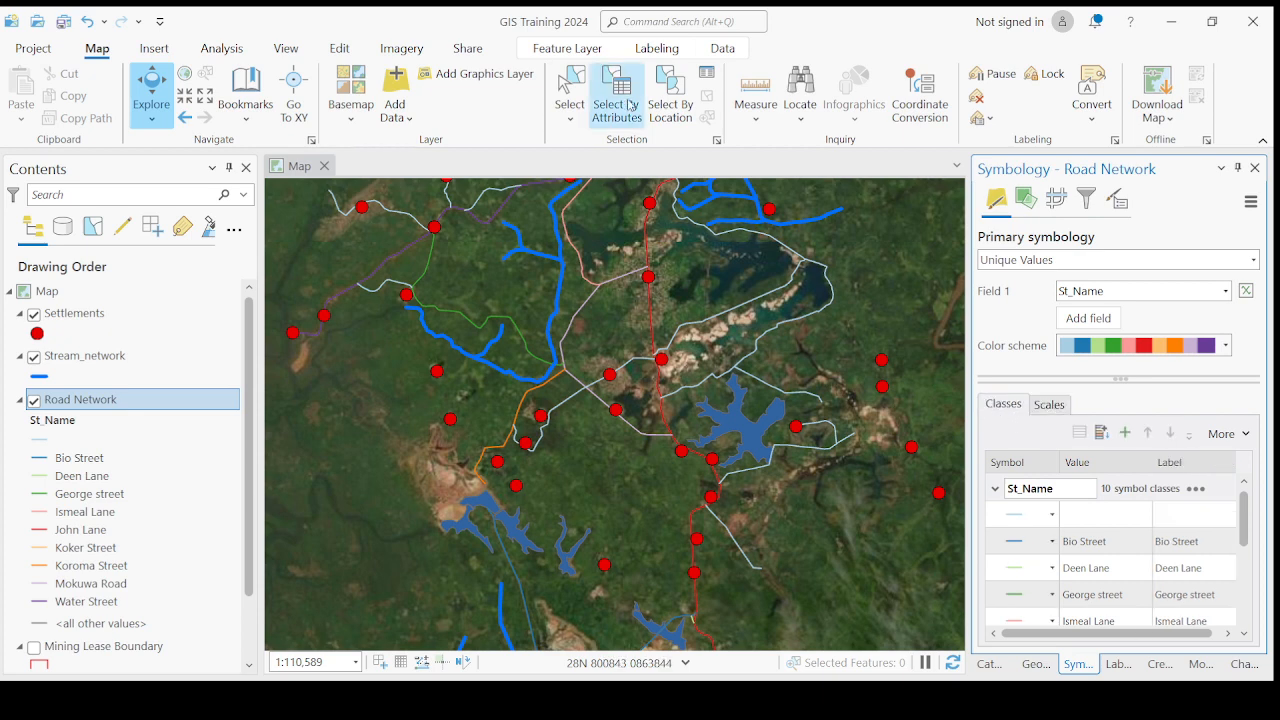
click(662, 112)
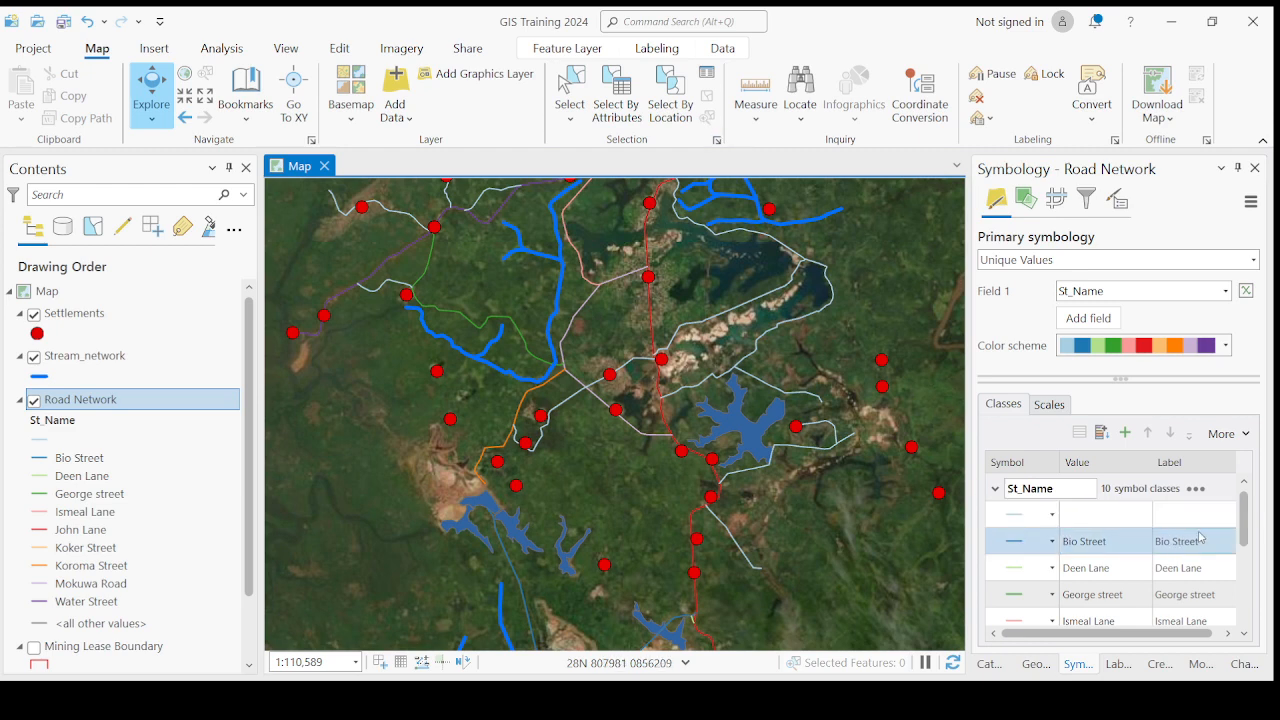
drag(1244, 512, 1244, 621)
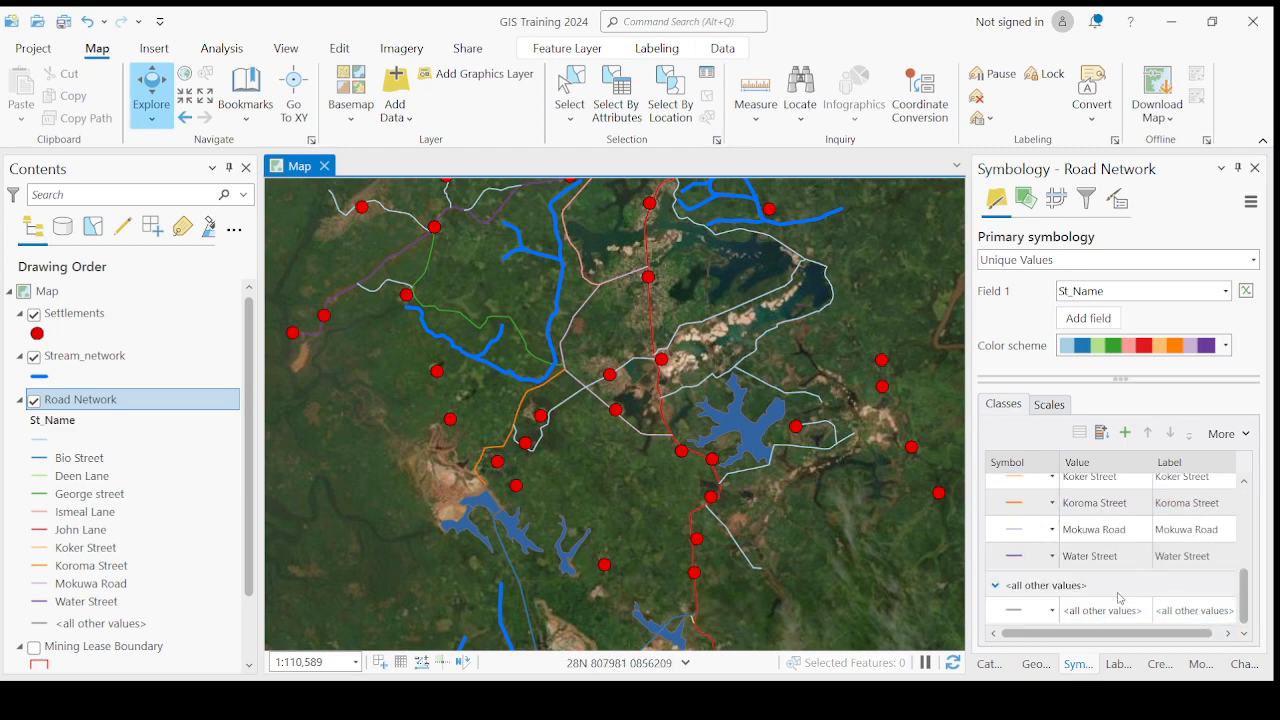
scroll(1122, 577, up, 1)
scroll(1052, 594, up, 5)
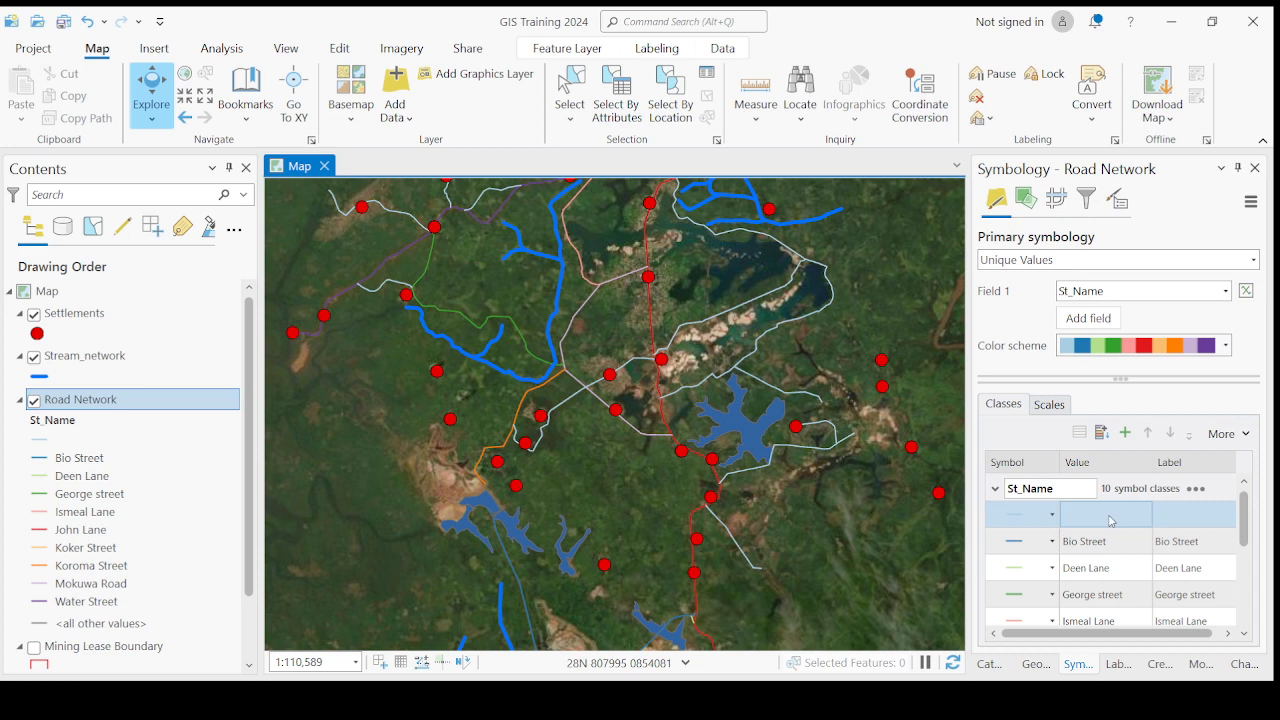
- Open the Road Network attribute table and compare its empty St_Name records with the blank symbol class
click(115, 401)
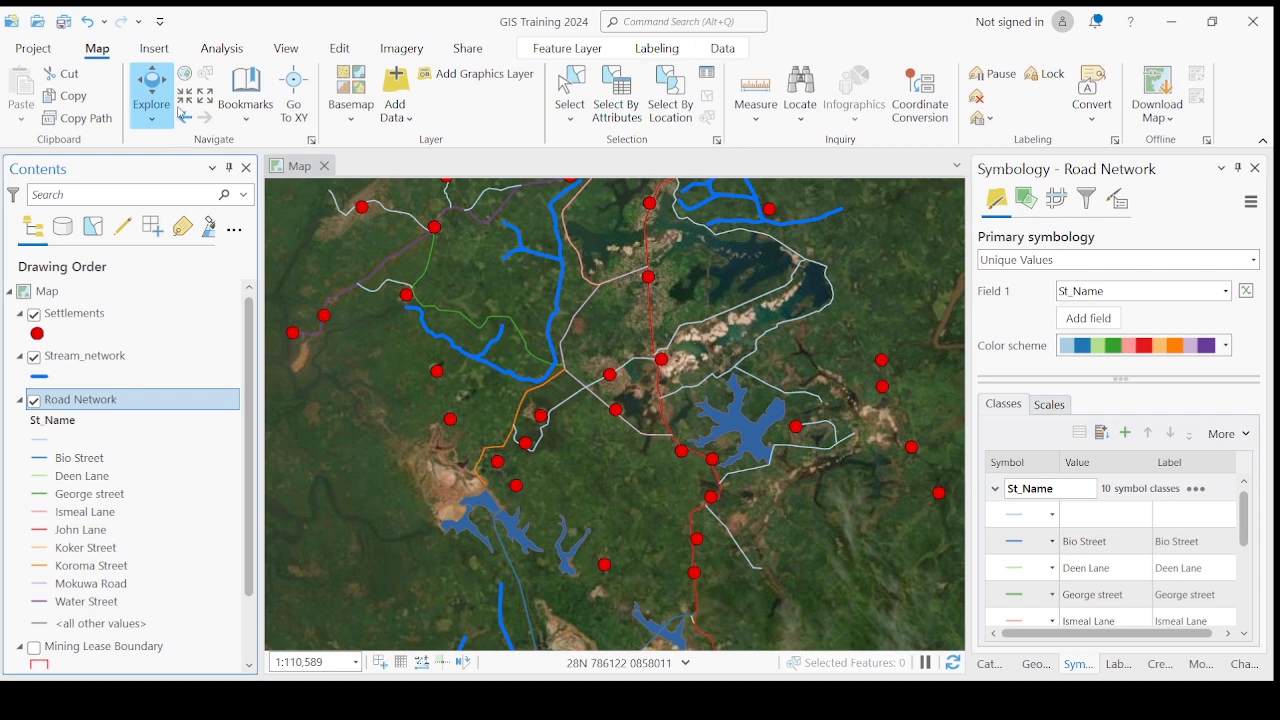
key(ctrl+t)
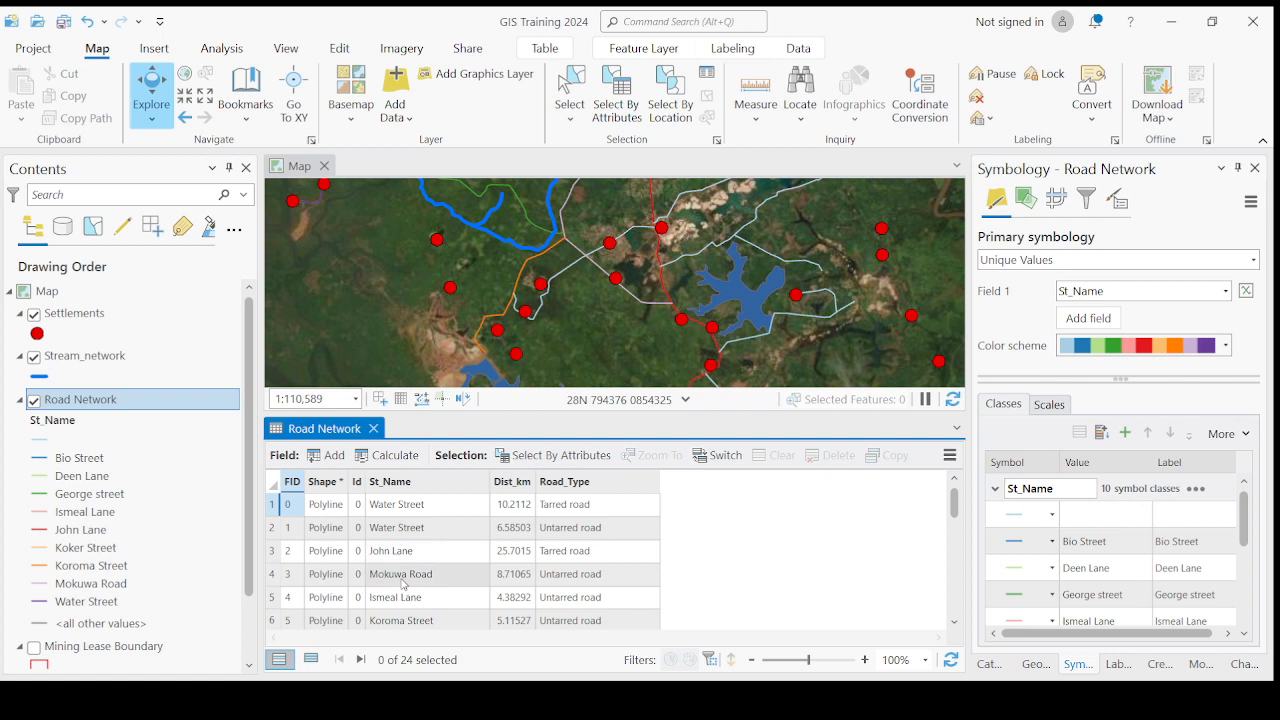
scroll(403, 584, down, 5)
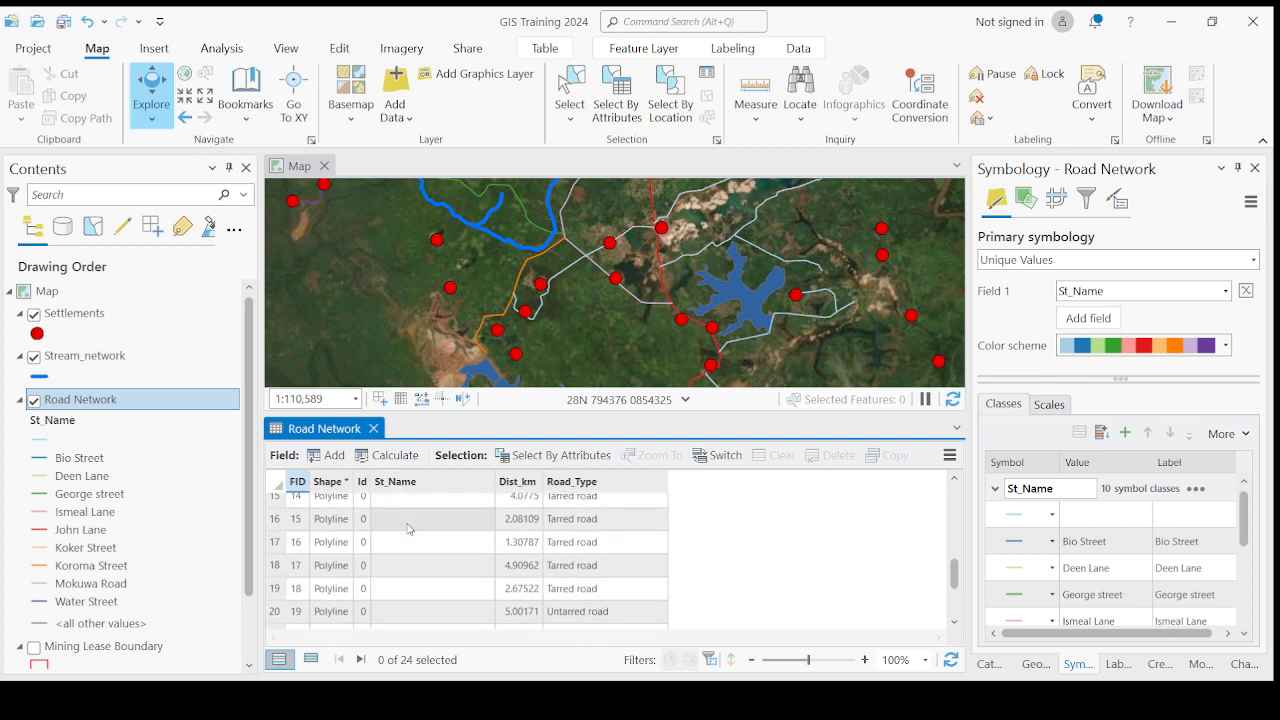
scroll(405, 560, up, 2)
scroll(410, 565, down, 4)
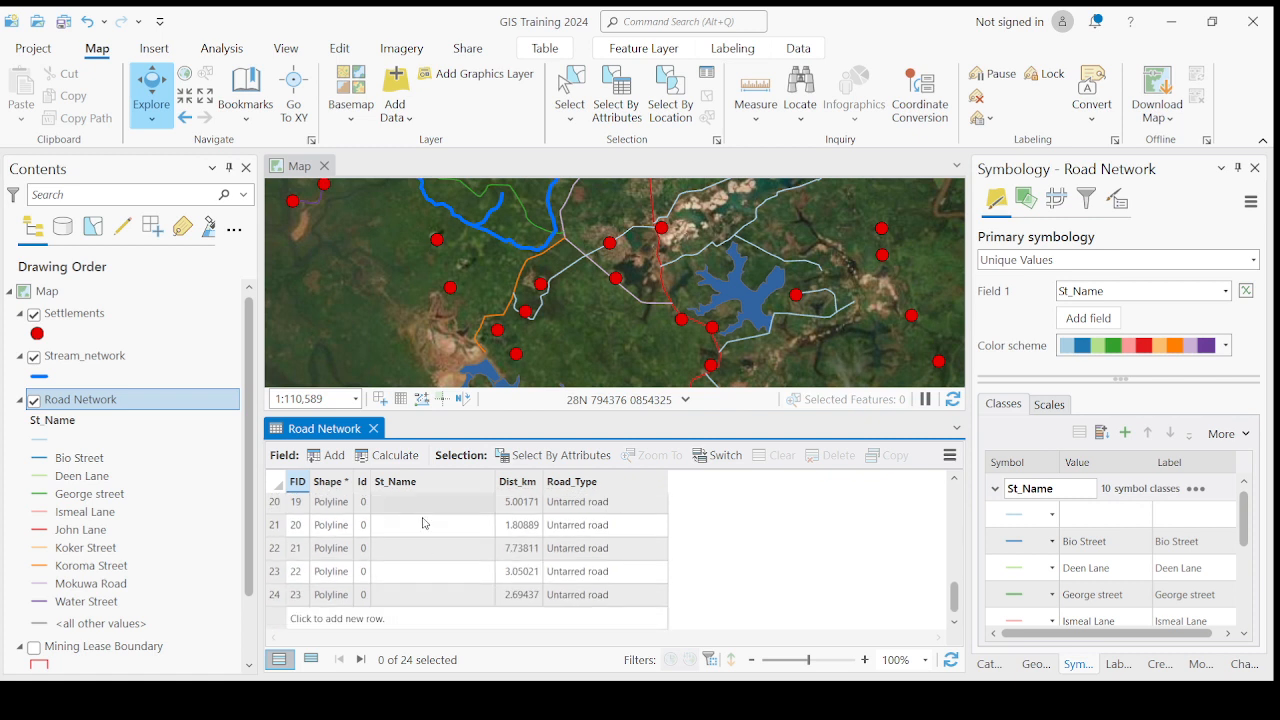
scroll(420, 570, up, 3)
scroll(422, 543, up, 4)
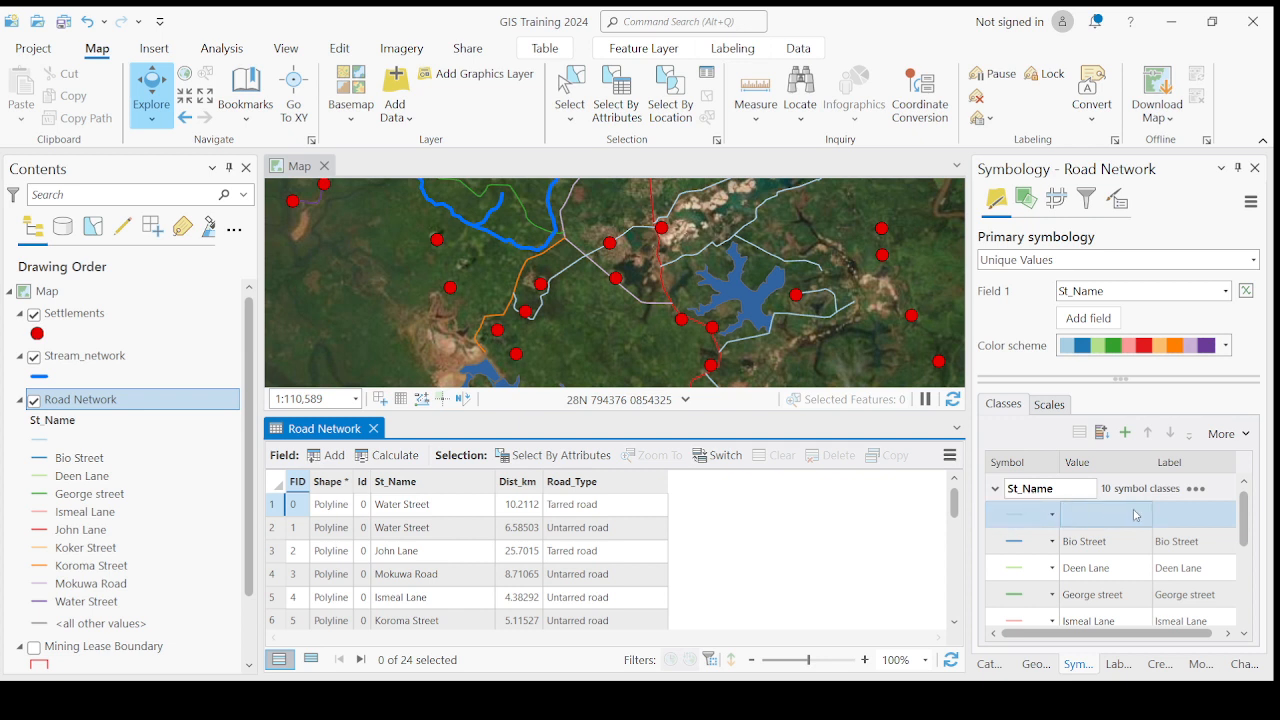
scroll(435, 582, down, 5)
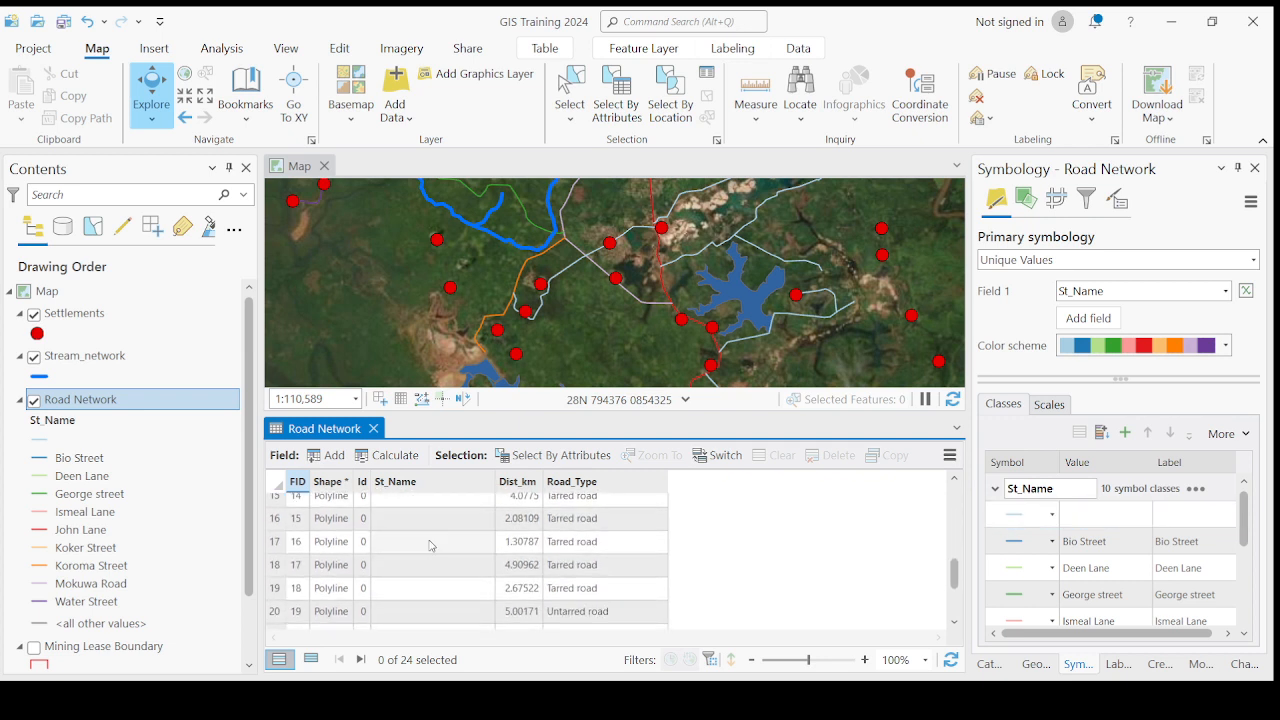
click(1107, 514)
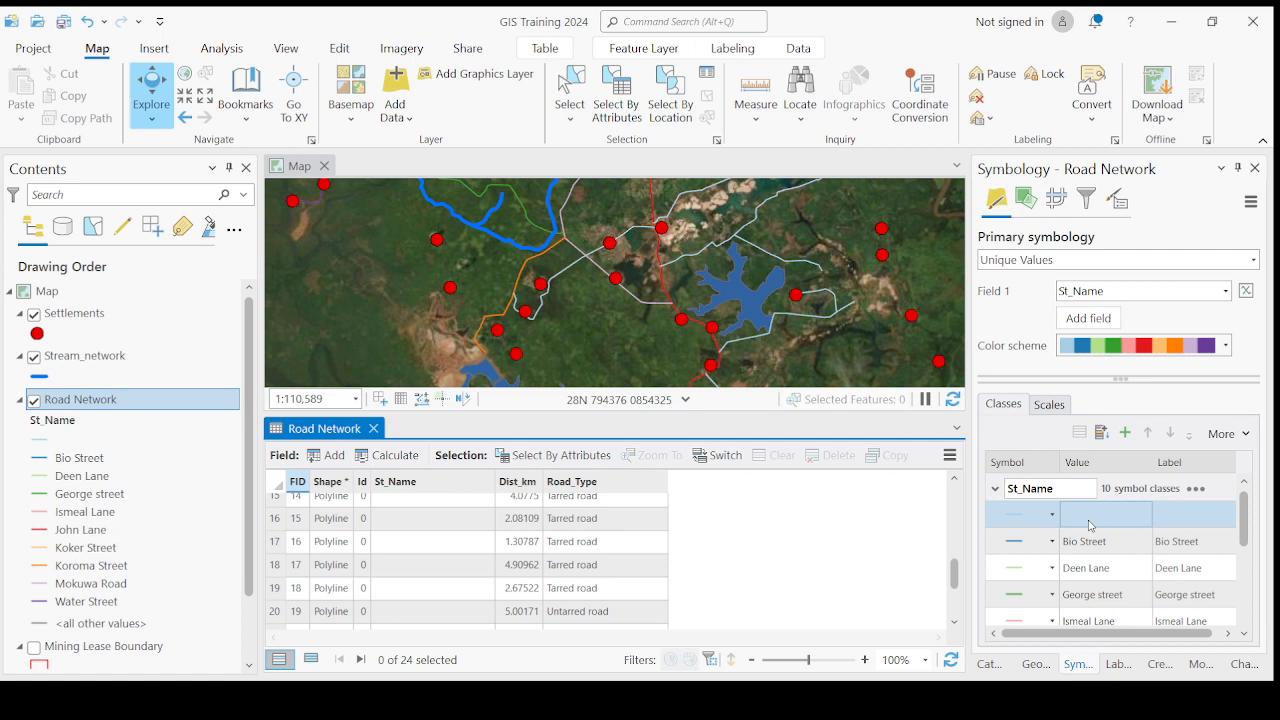
- Remove the <all other values> class from the Road Network symbology
scroll(1090, 526, down, 4)
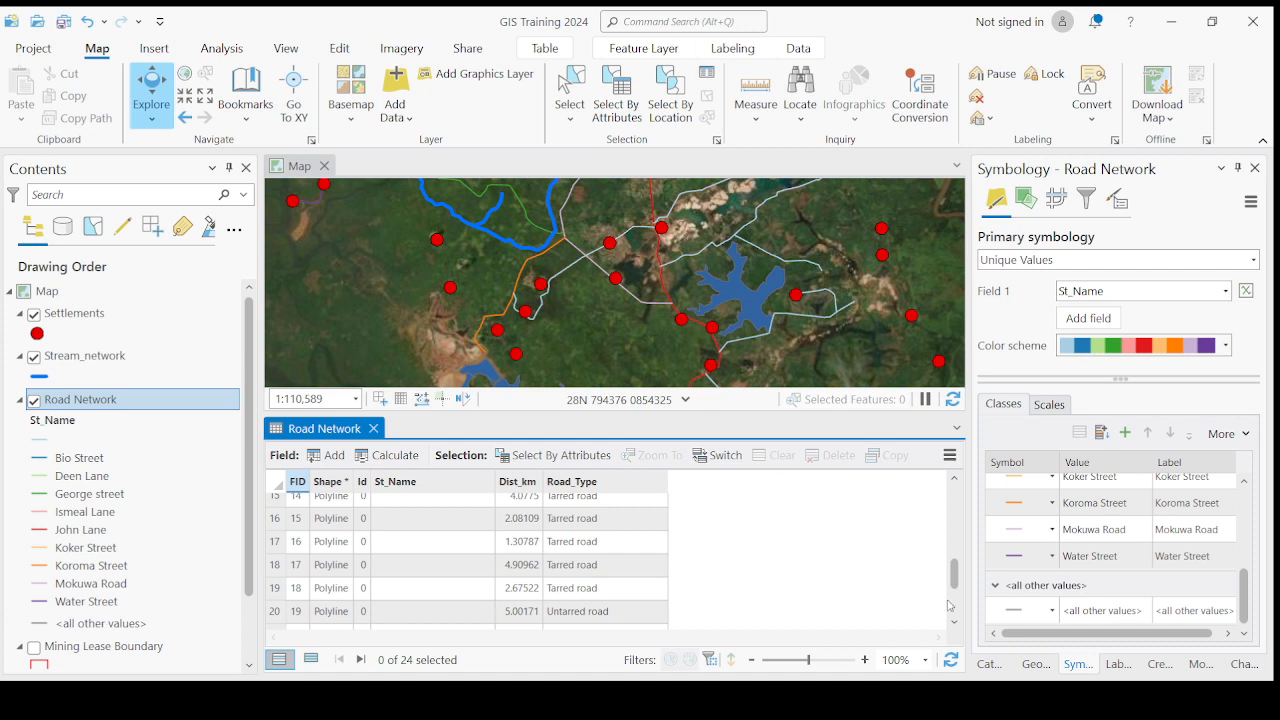
click(1030, 614)
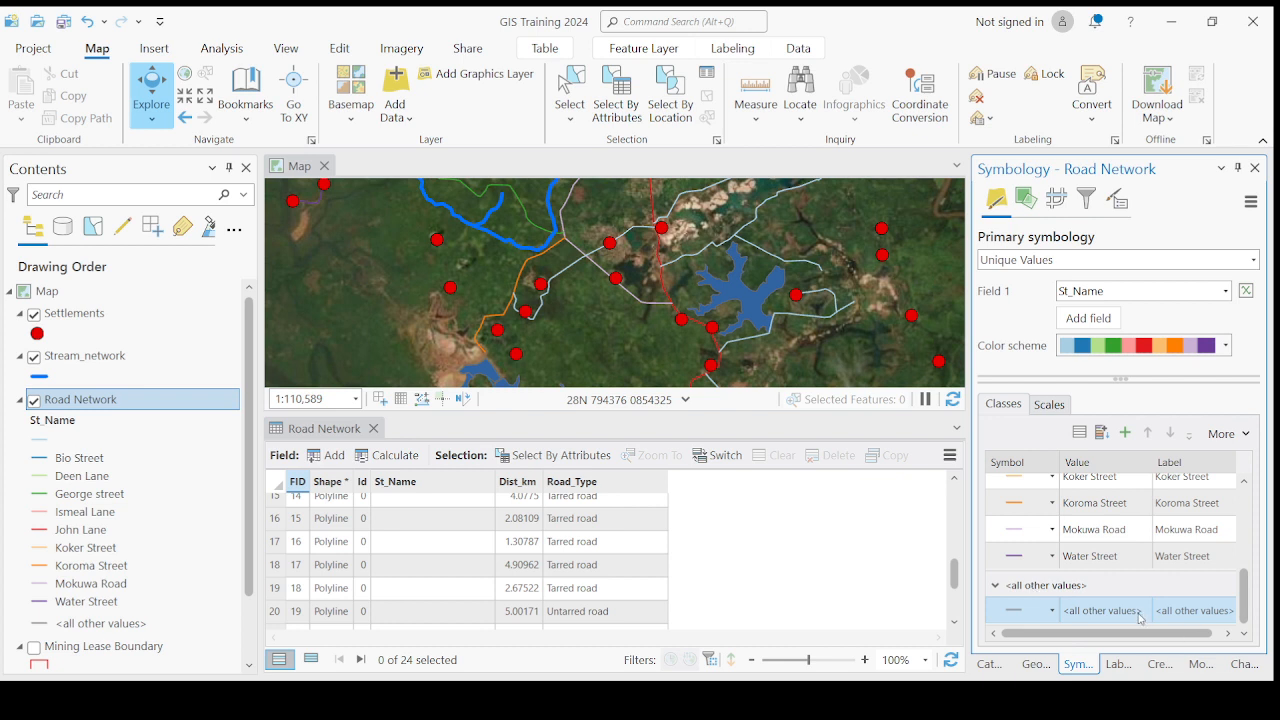
key(Delete)
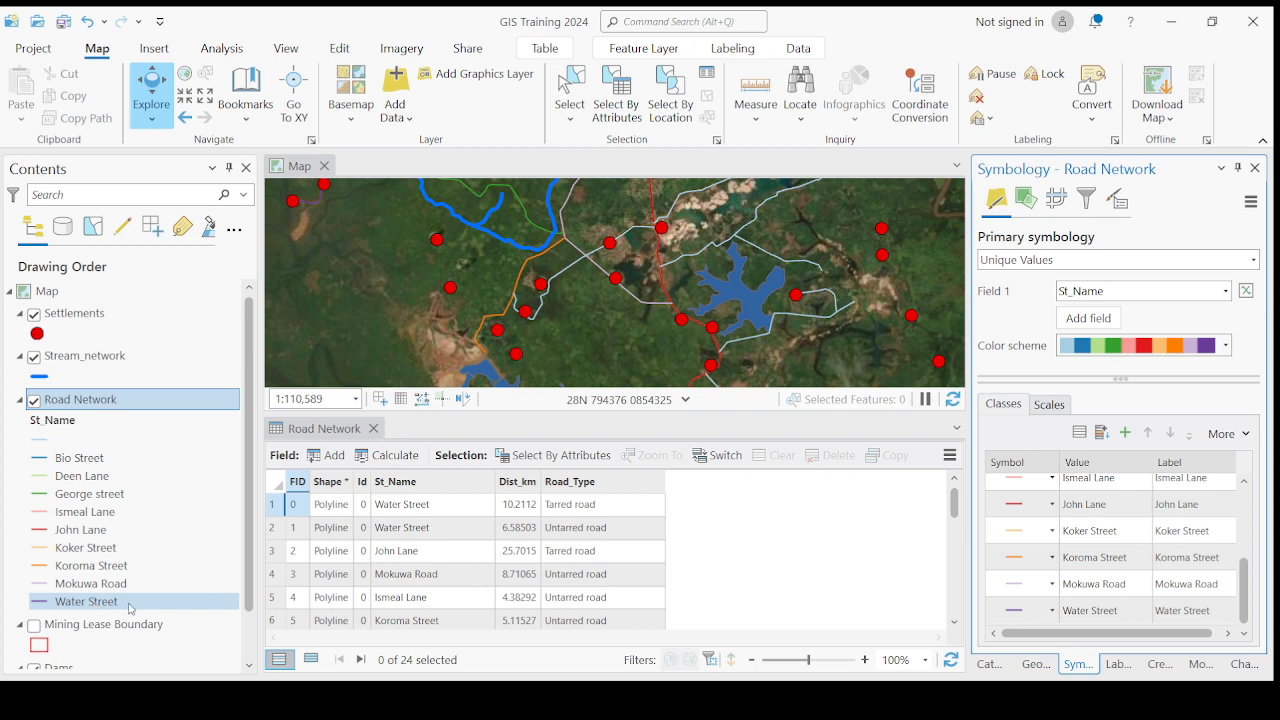
- Examine the blank St_Name class and its roads on the map, enlarging the map area above the attribute table
scroll(1110, 540, up, 5)
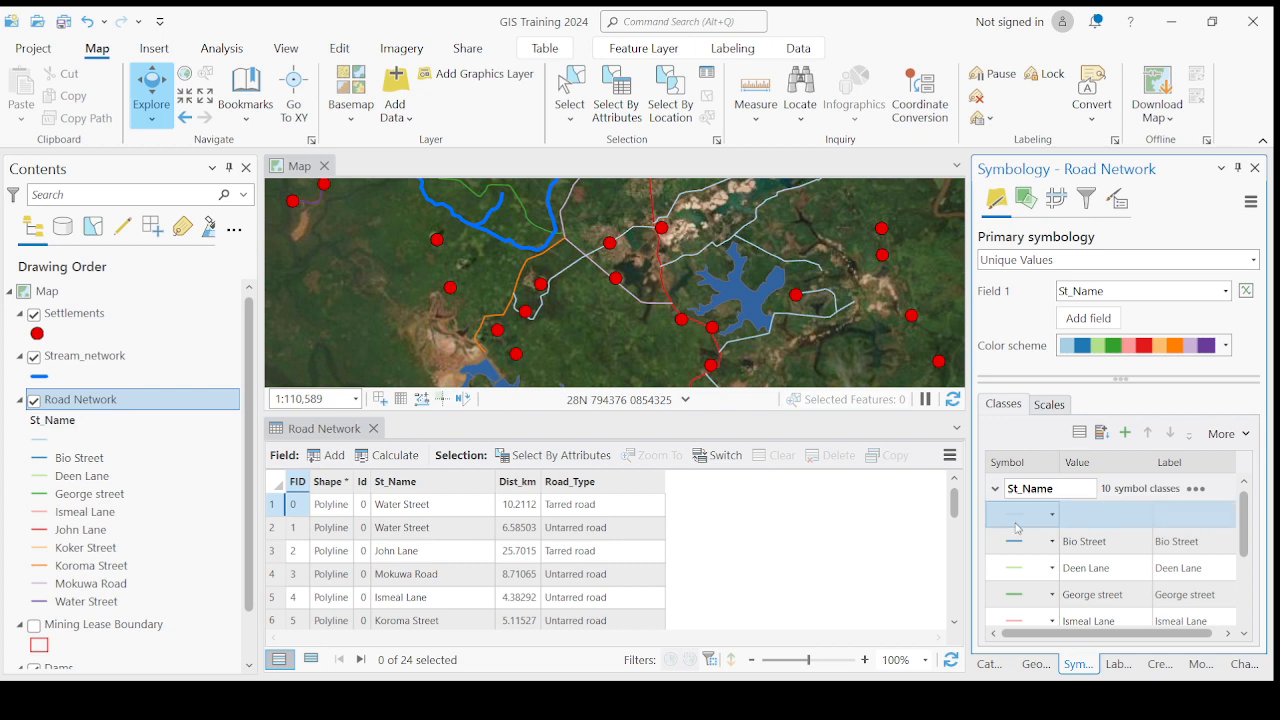
click(1098, 517)
click(62, 441)
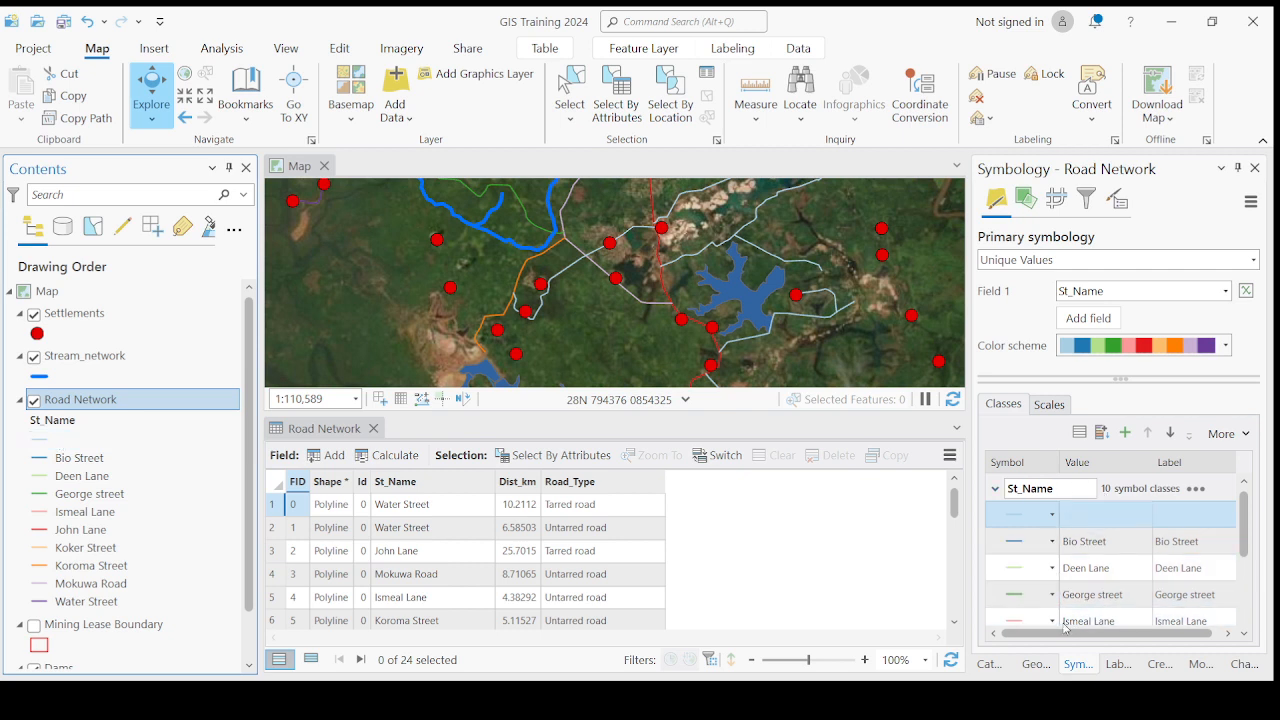
scroll(1146, 571, down, 1)
scroll(1146, 571, down, 2)
scroll(1146, 571, up, 5)
scroll(667, 296, down, 2)
scroll(667, 295, down, 2)
scroll(628, 271, up, 2)
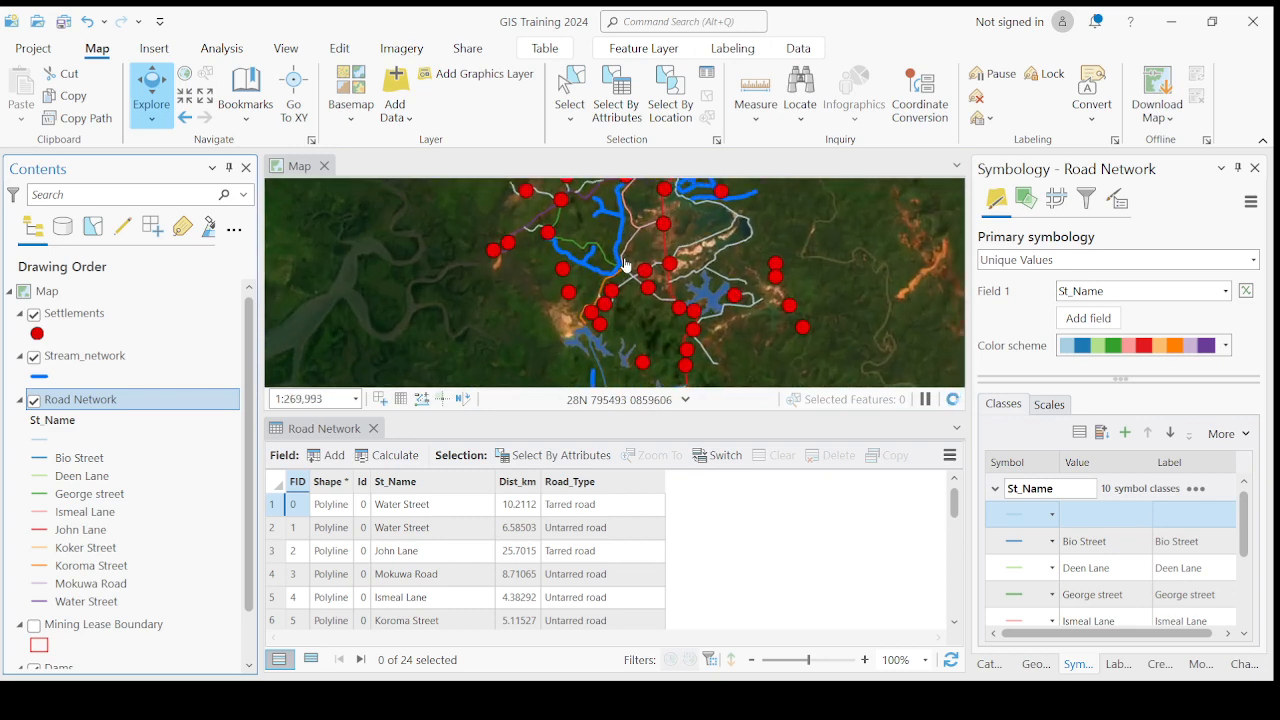
scroll(638, 285, up, 2)
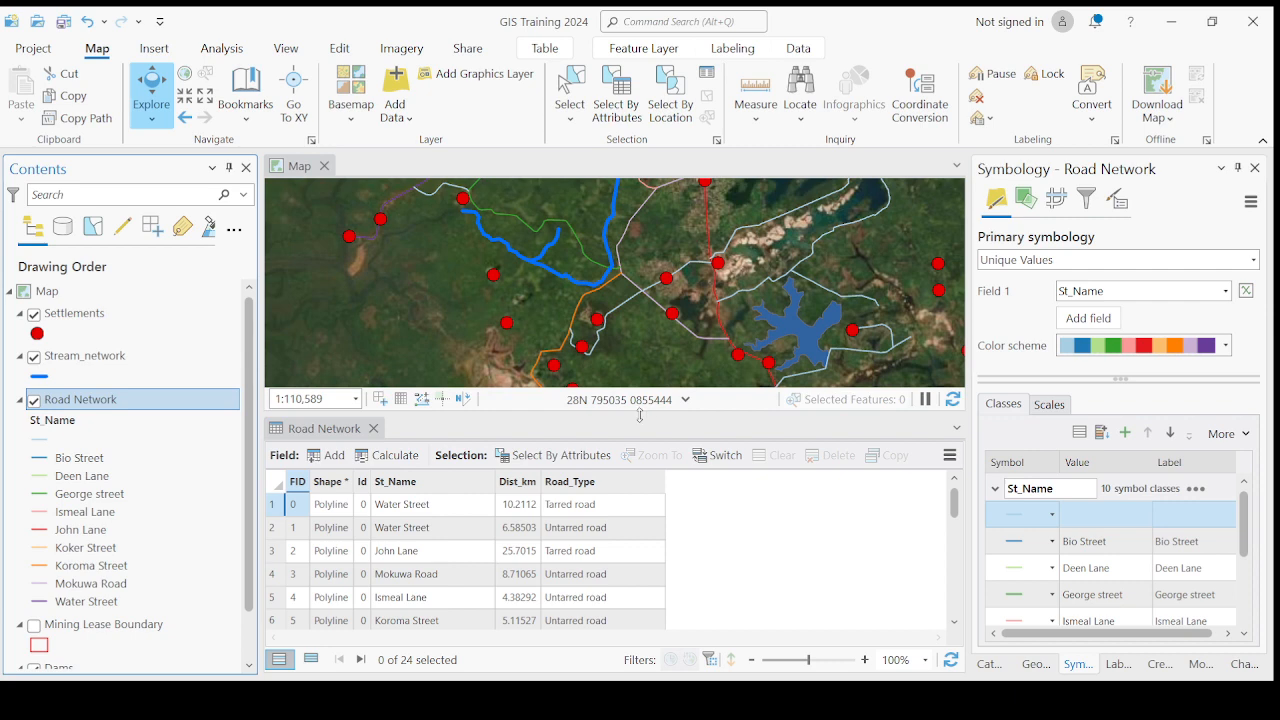
drag(639, 478, 639, 502)
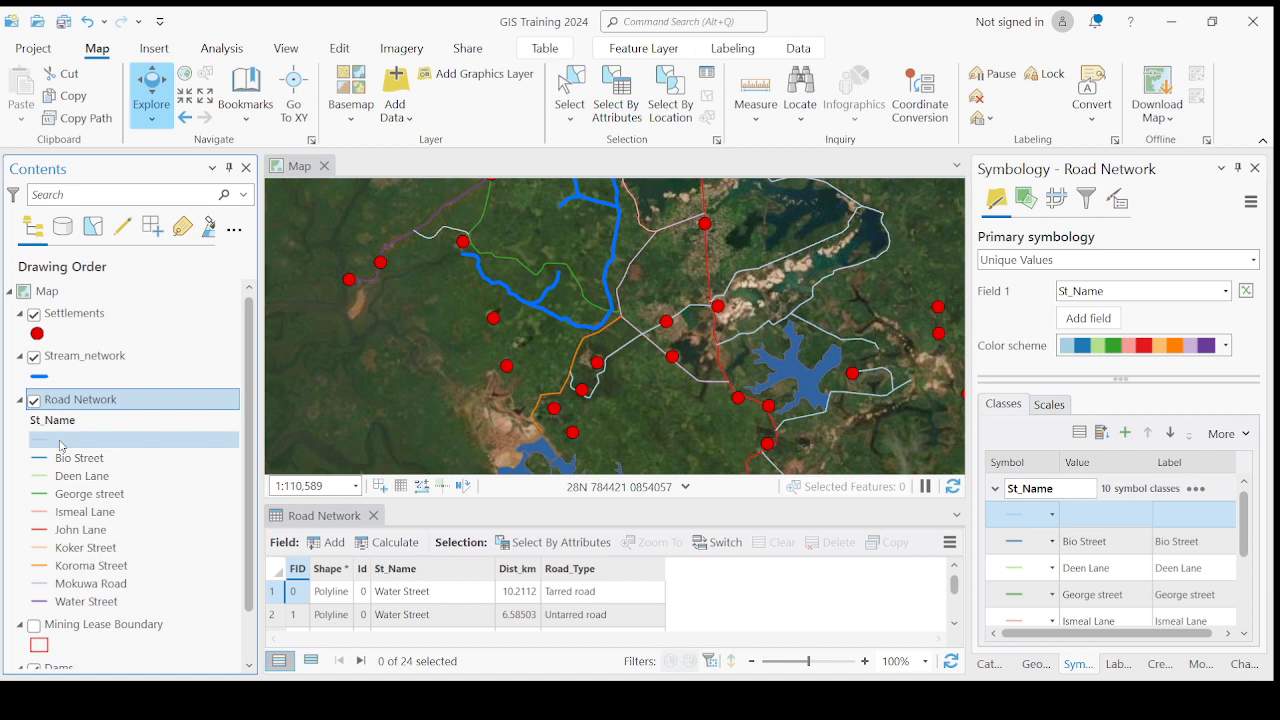
- Label the blank St_Name class of the Road Network layer as Unknown Street
click(1094, 526)
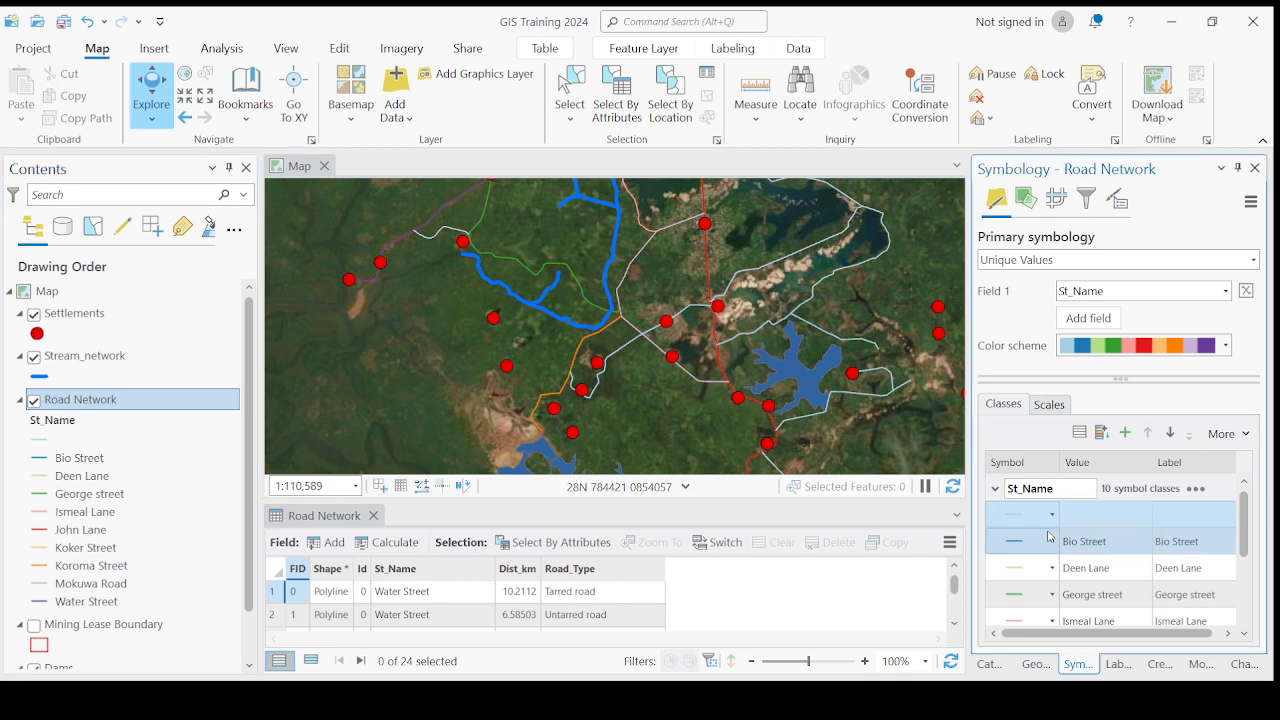
click(57, 447)
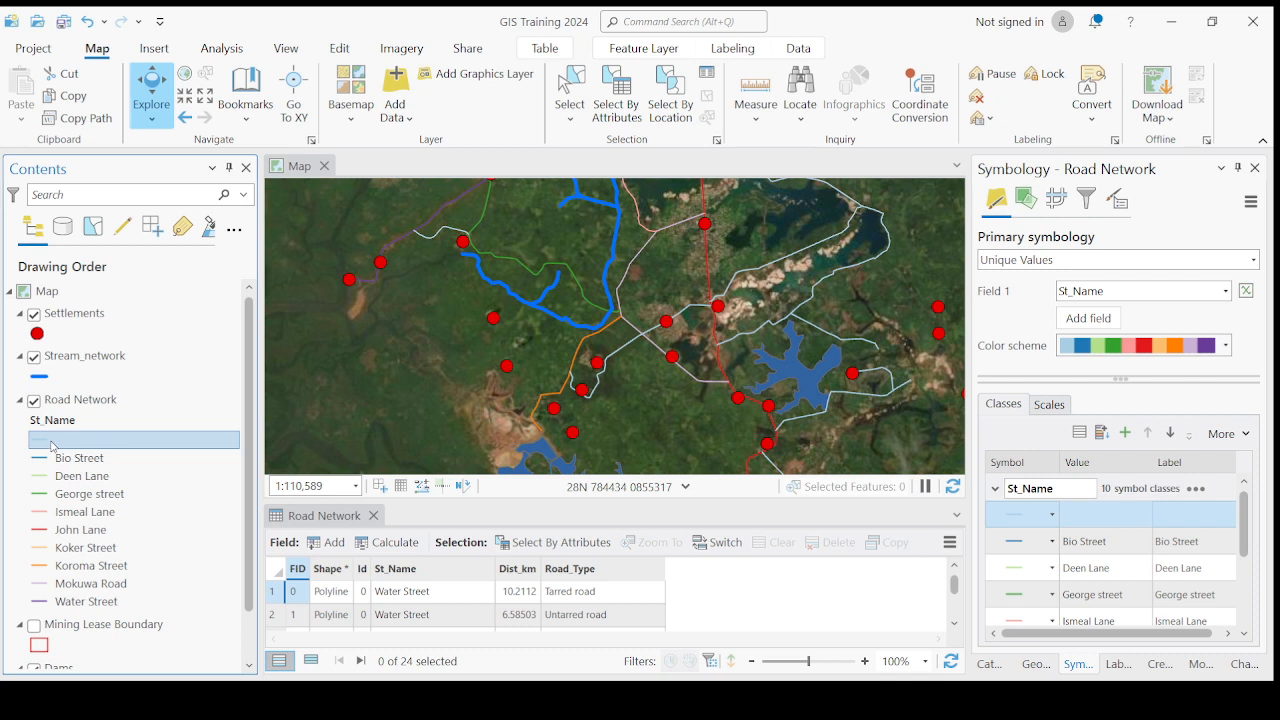
double_click(55, 448)
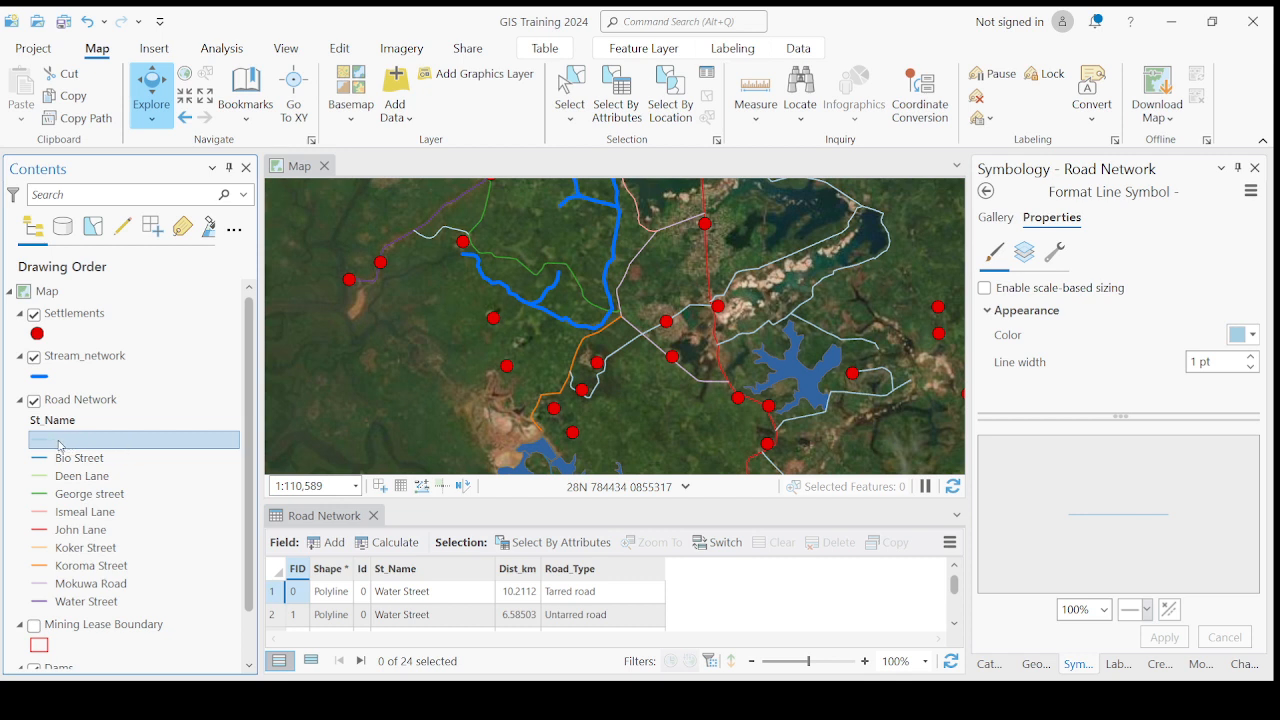
click(58, 441)
text(Unknown Street)
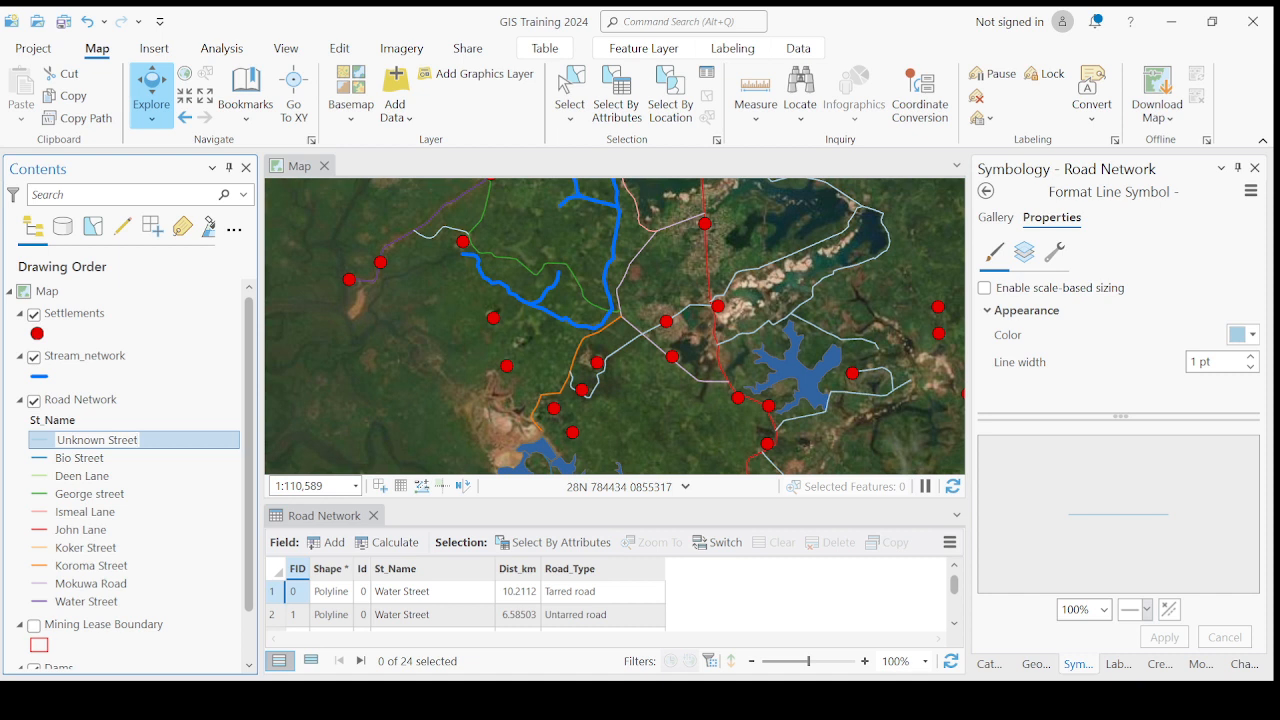
key(Return)
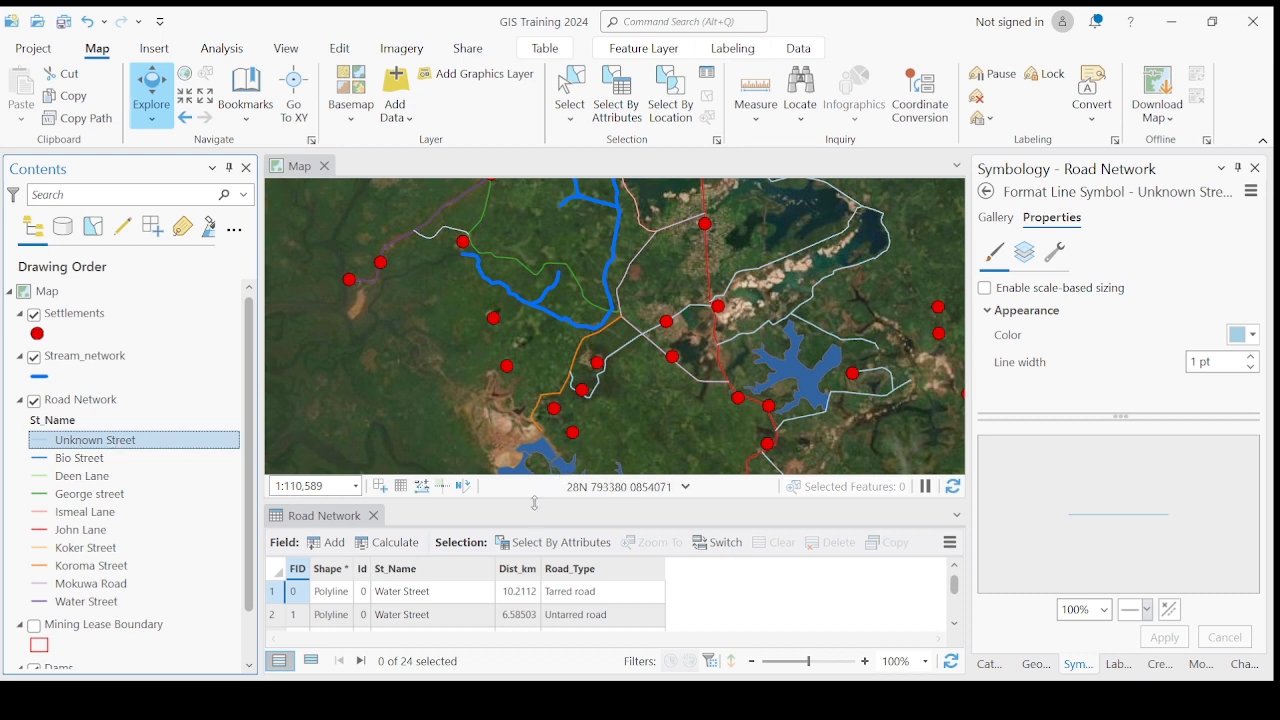
- Enlarge the Road Network attribute table and look through its St_Name records
drag(534, 503, 534, 534)
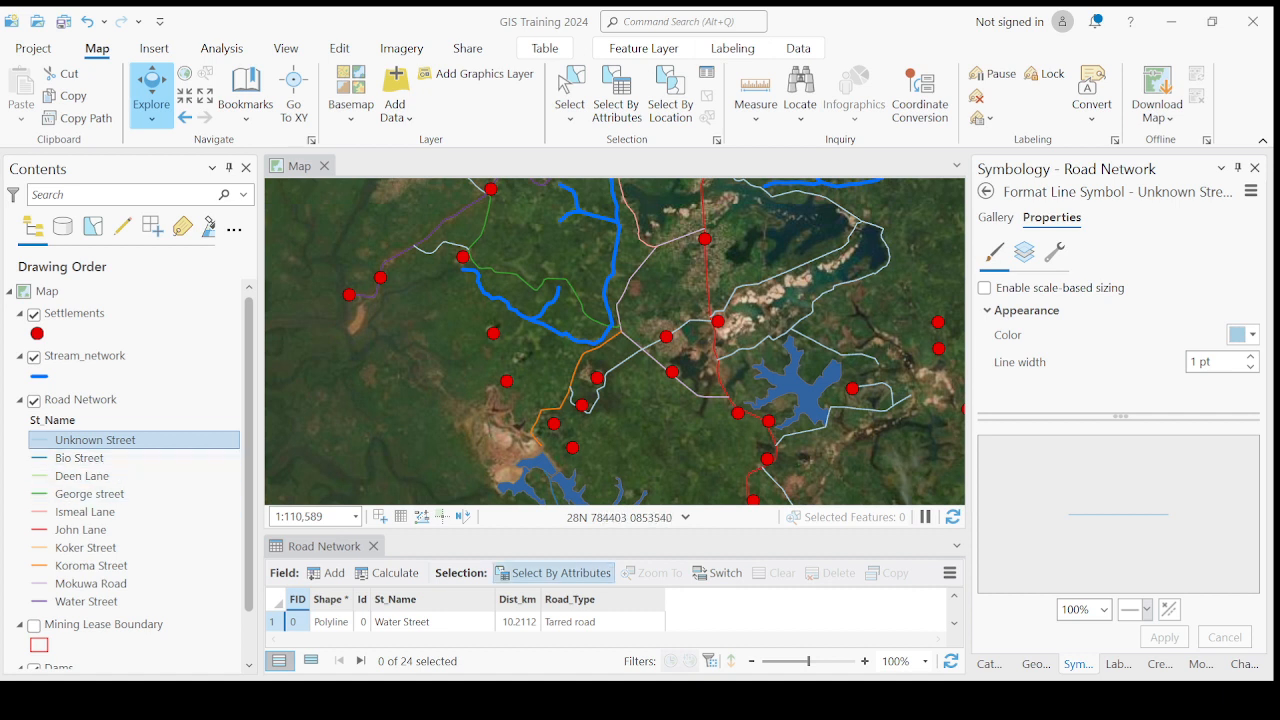
drag(605, 532, 605, 422)
scroll(430, 570, down, 6)
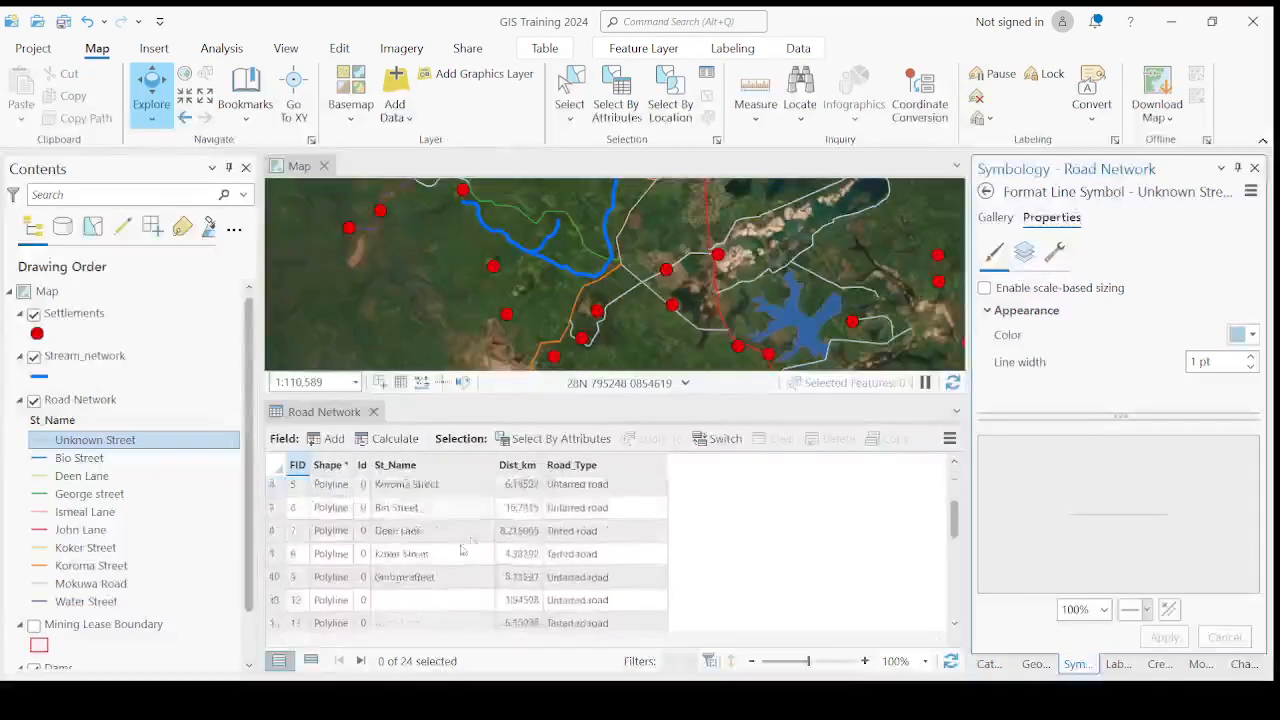
scroll(428, 597, up, 6)
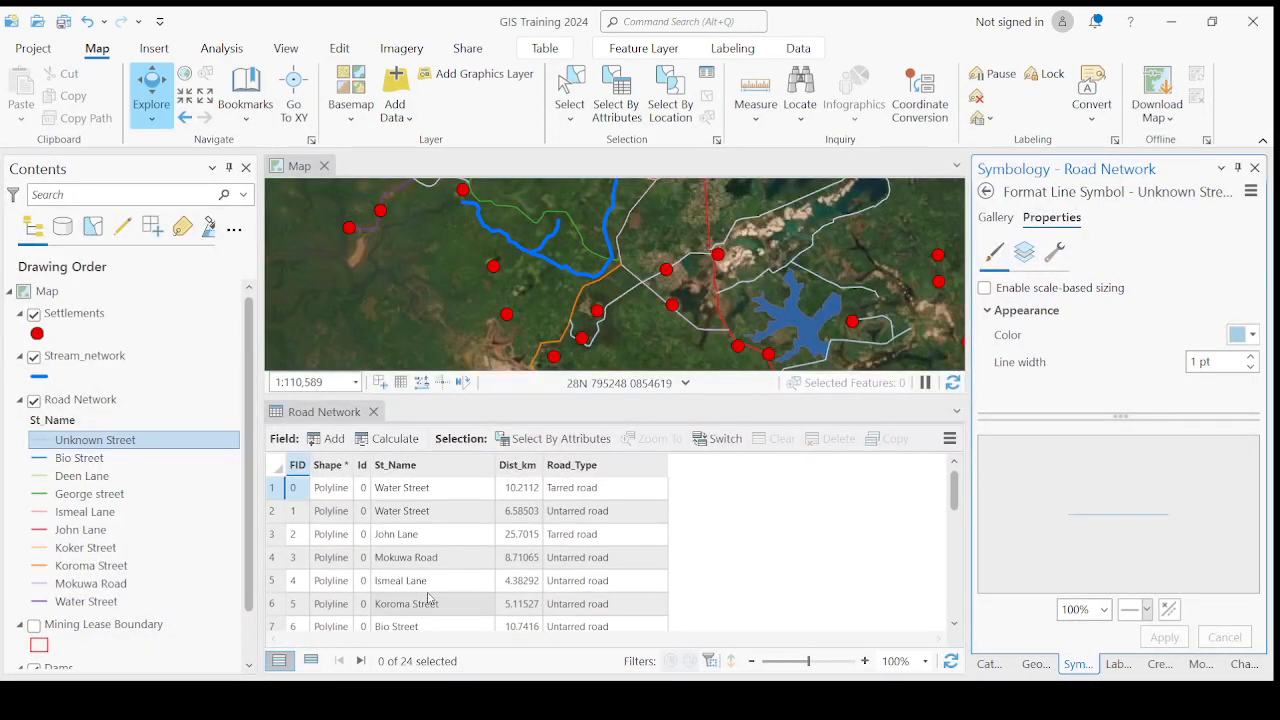
- Rename the Bio Street class label of the Road Network layer to Maada Bio Street
click(80, 460)
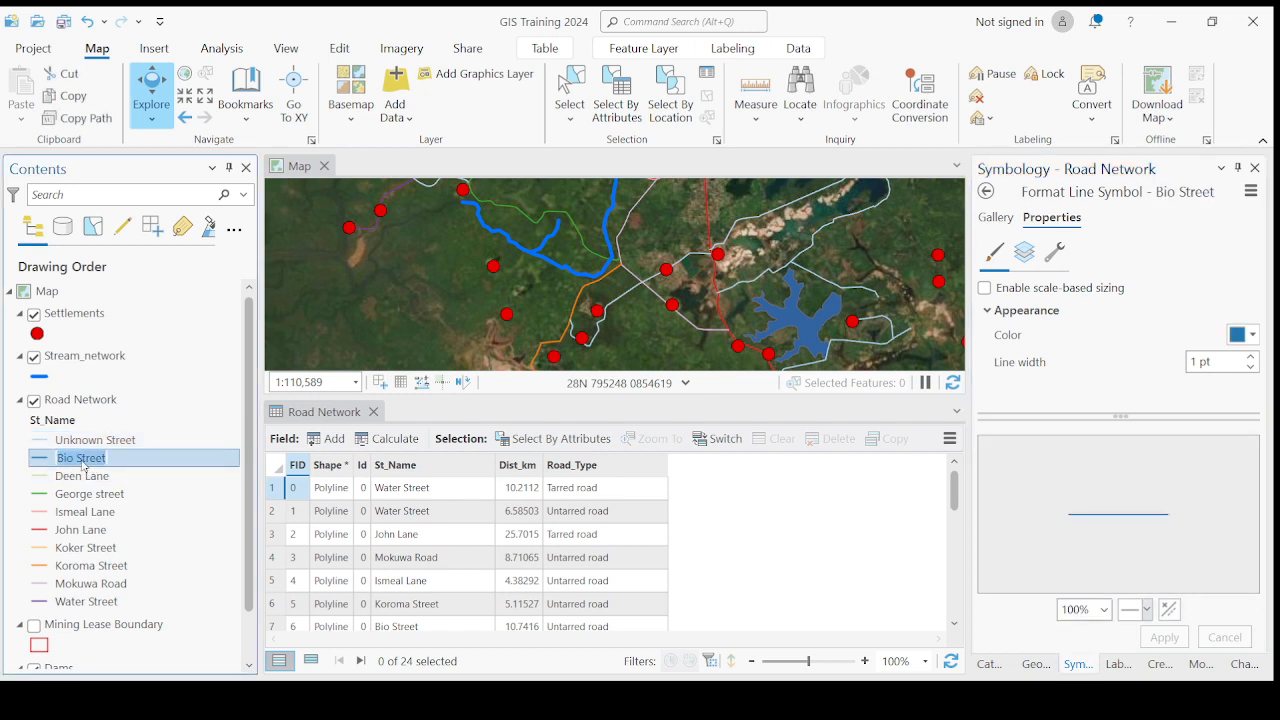
click(93, 477)
click(90, 458)
click(78, 462)
click(80, 476)
click(74, 460)
click(72, 462)
click(70, 460)
text(Maa)
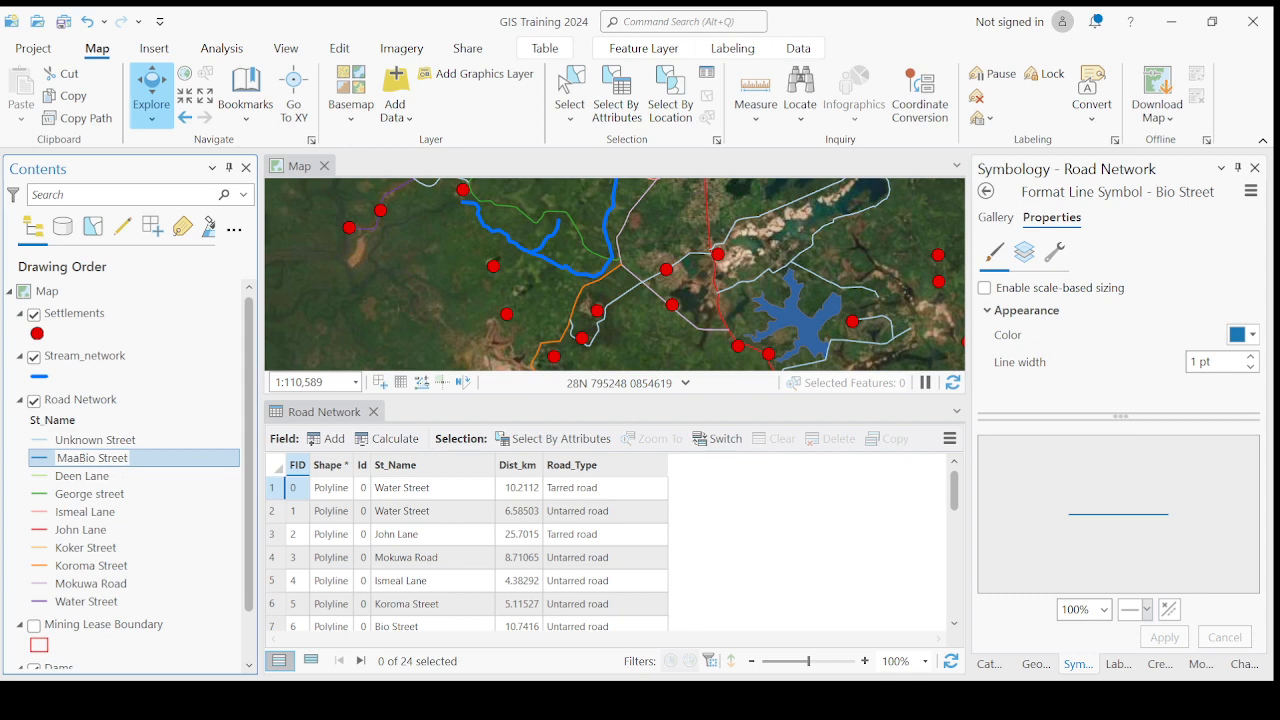
text(da)
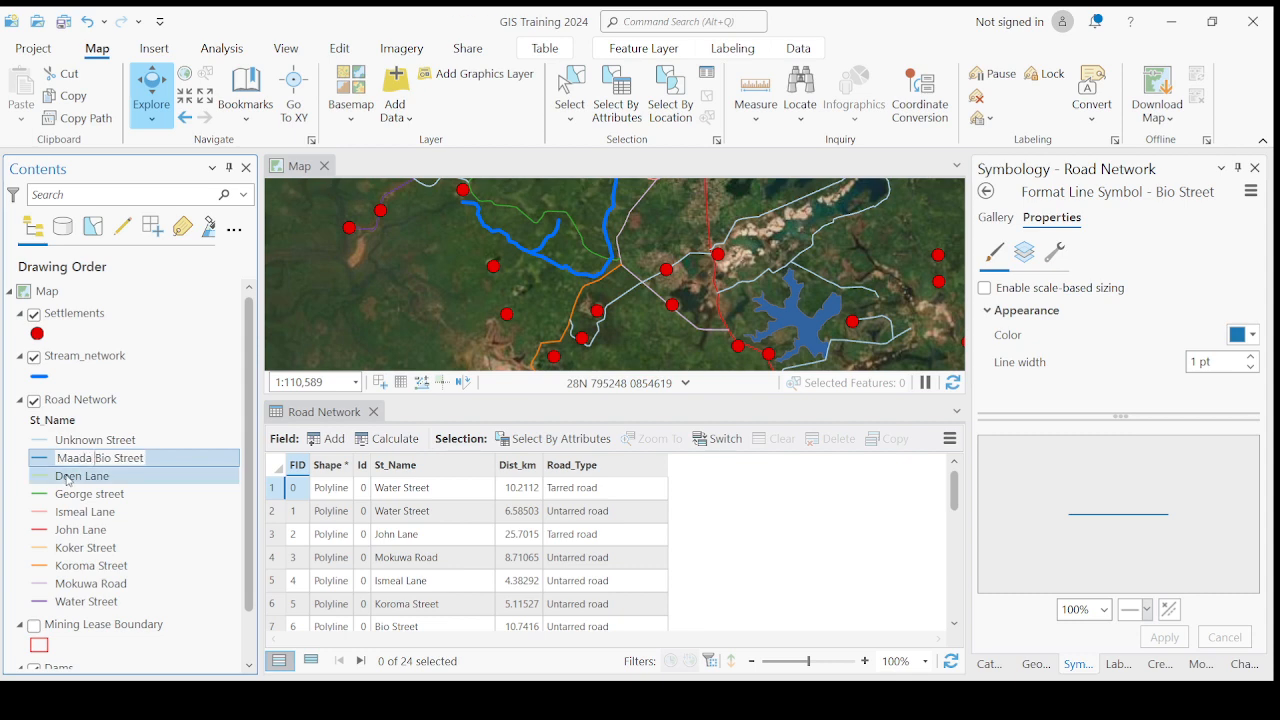
click(85, 481)
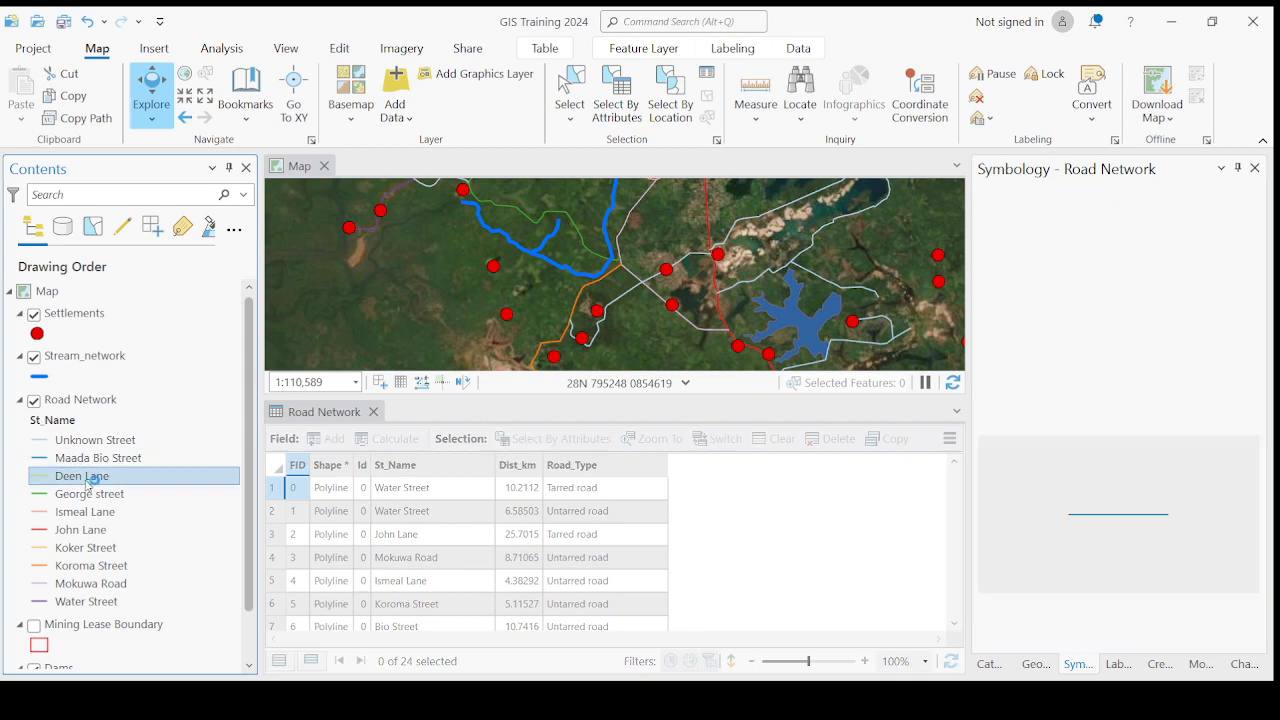
- Rename the Koroma Street class label of the Road Network layer to Ernest Koroma Street
click(68, 566)
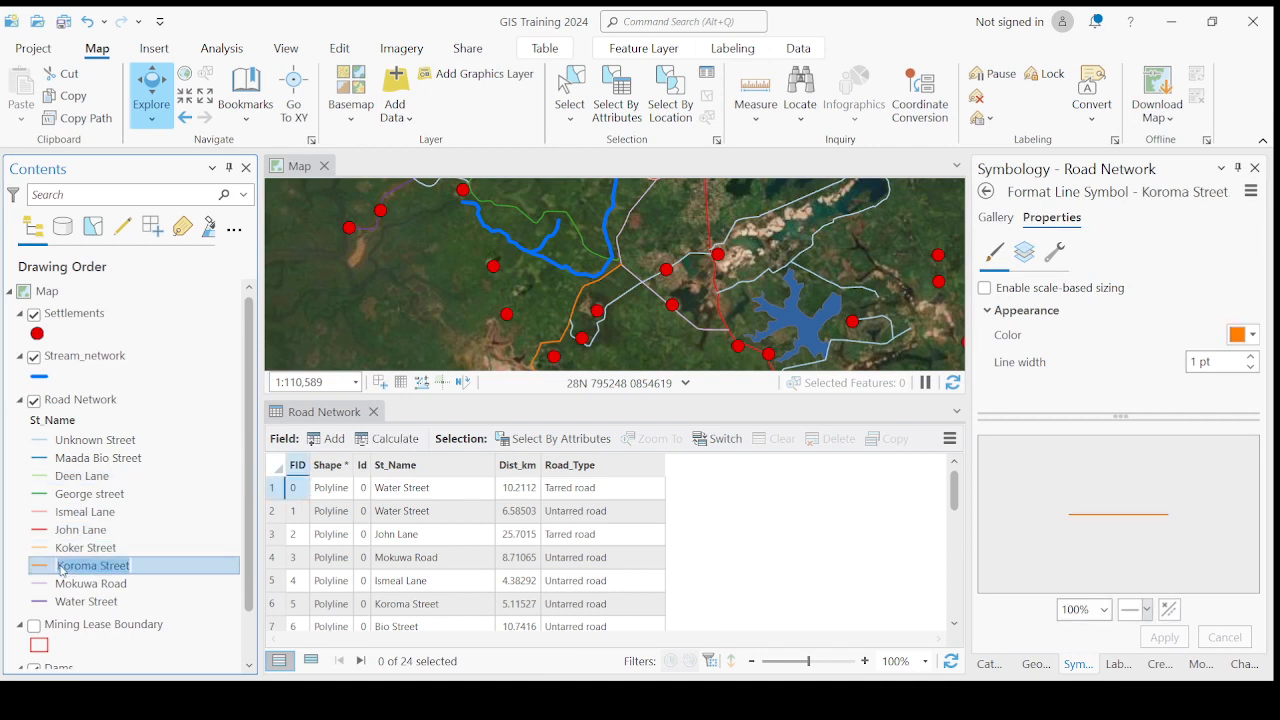
click(104, 530)
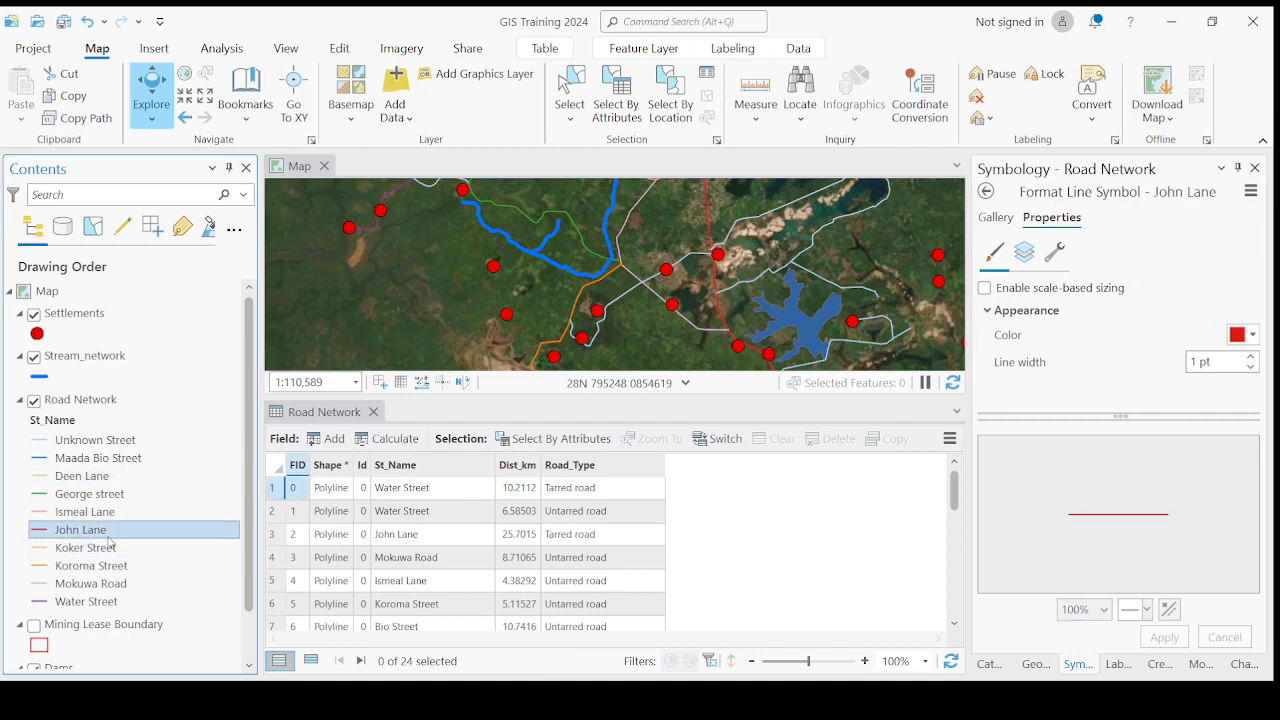
click(66, 570)
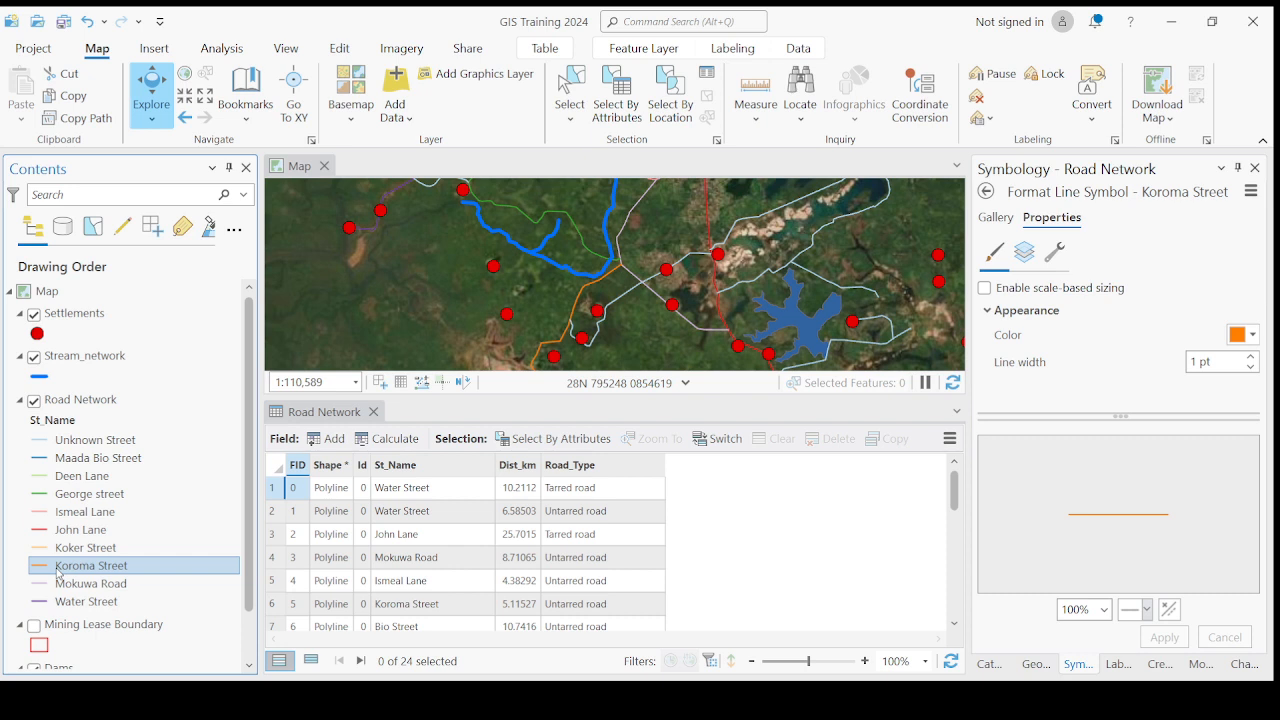
click(59, 573)
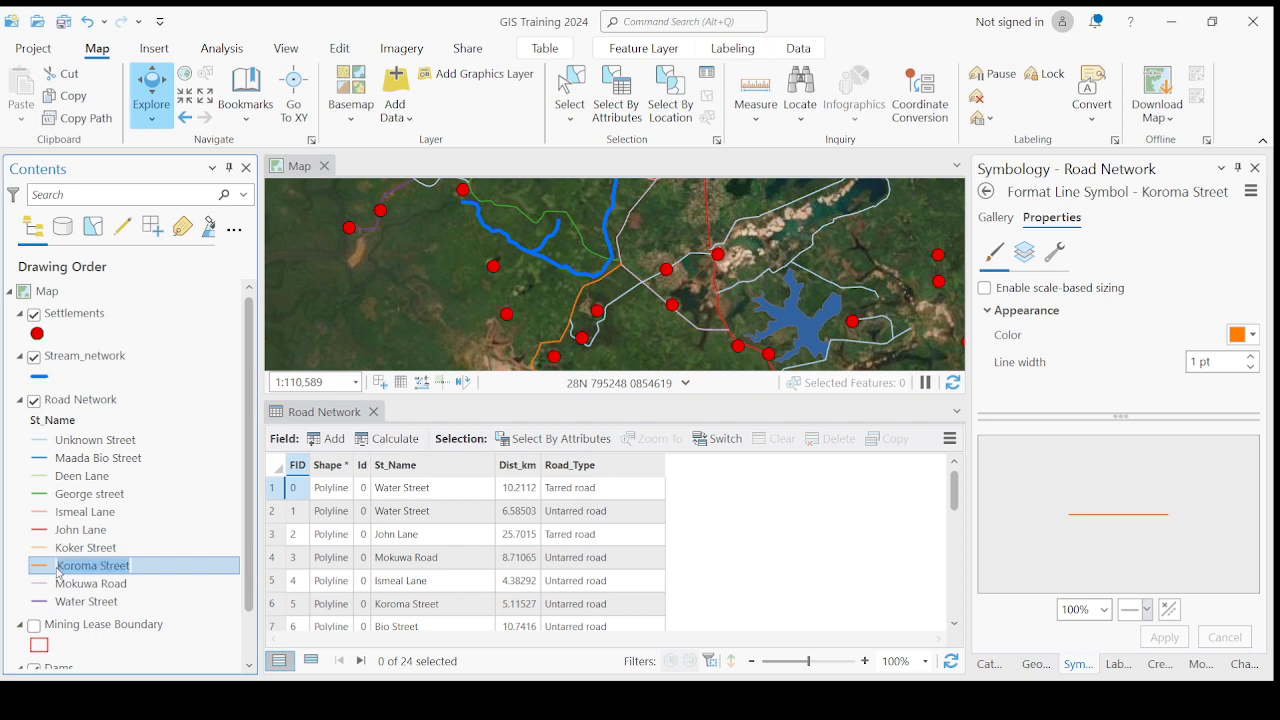
click(60, 566)
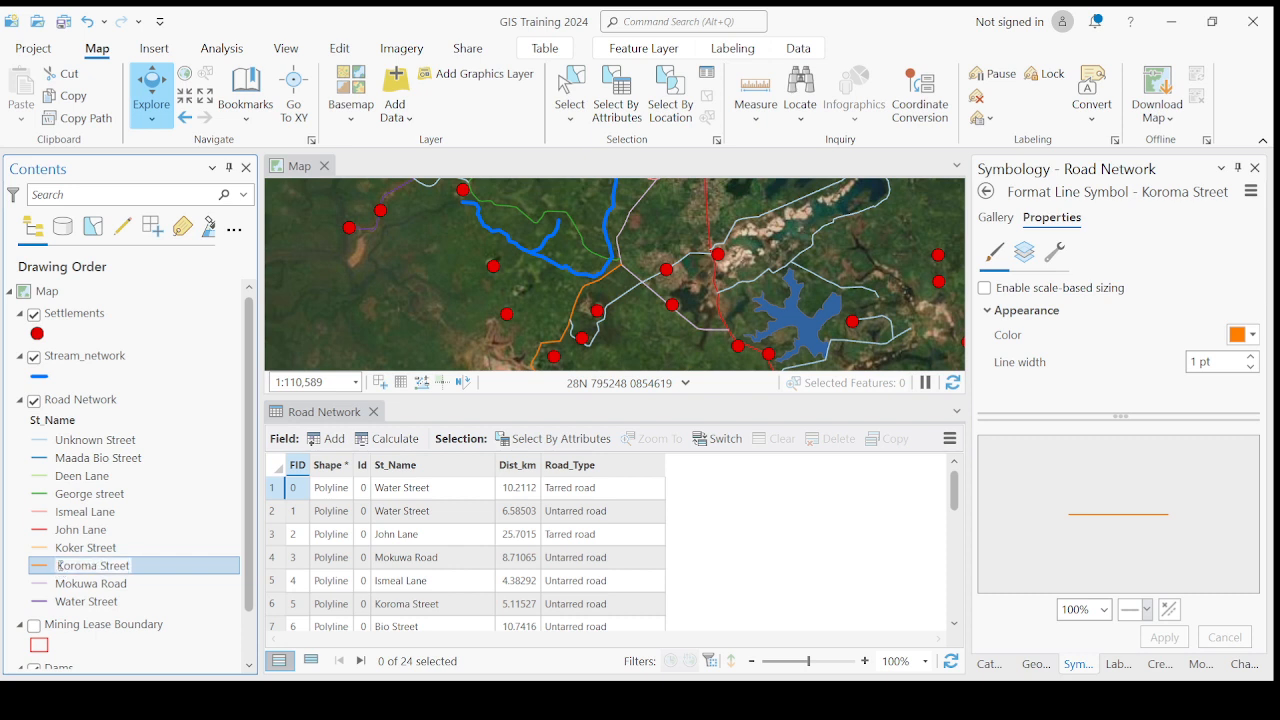
text(Ernest)
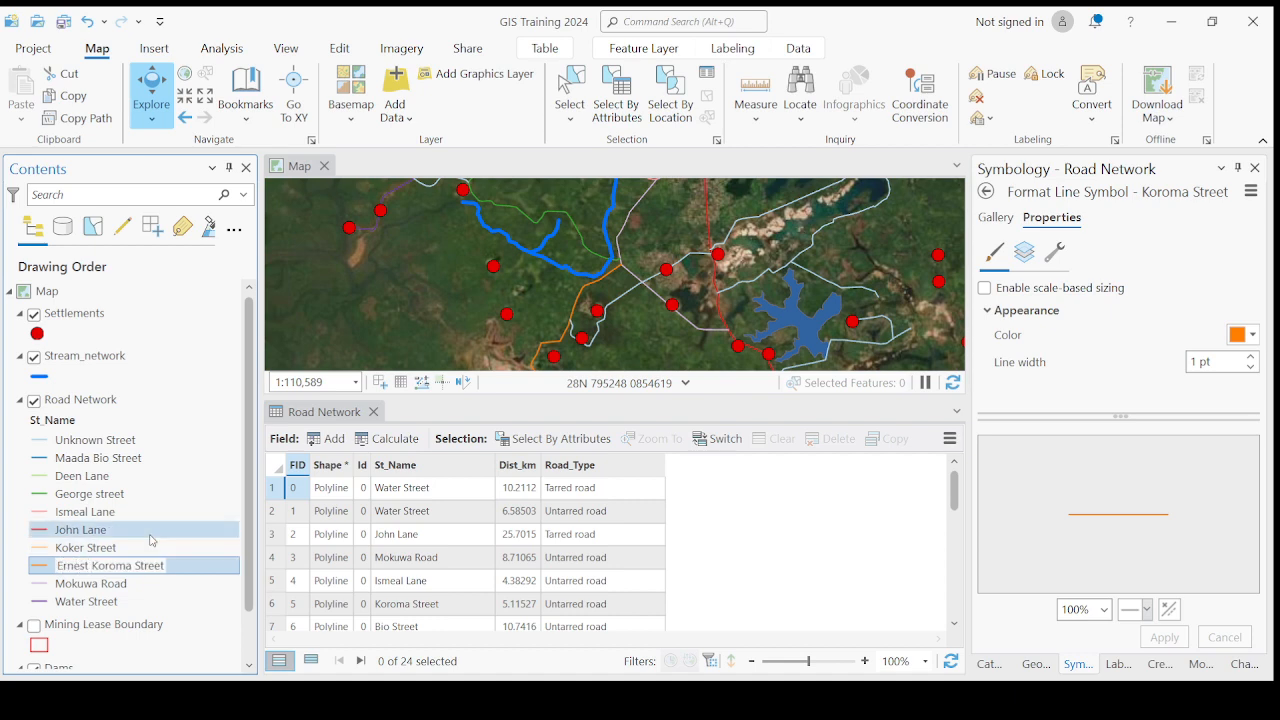
key(Return)
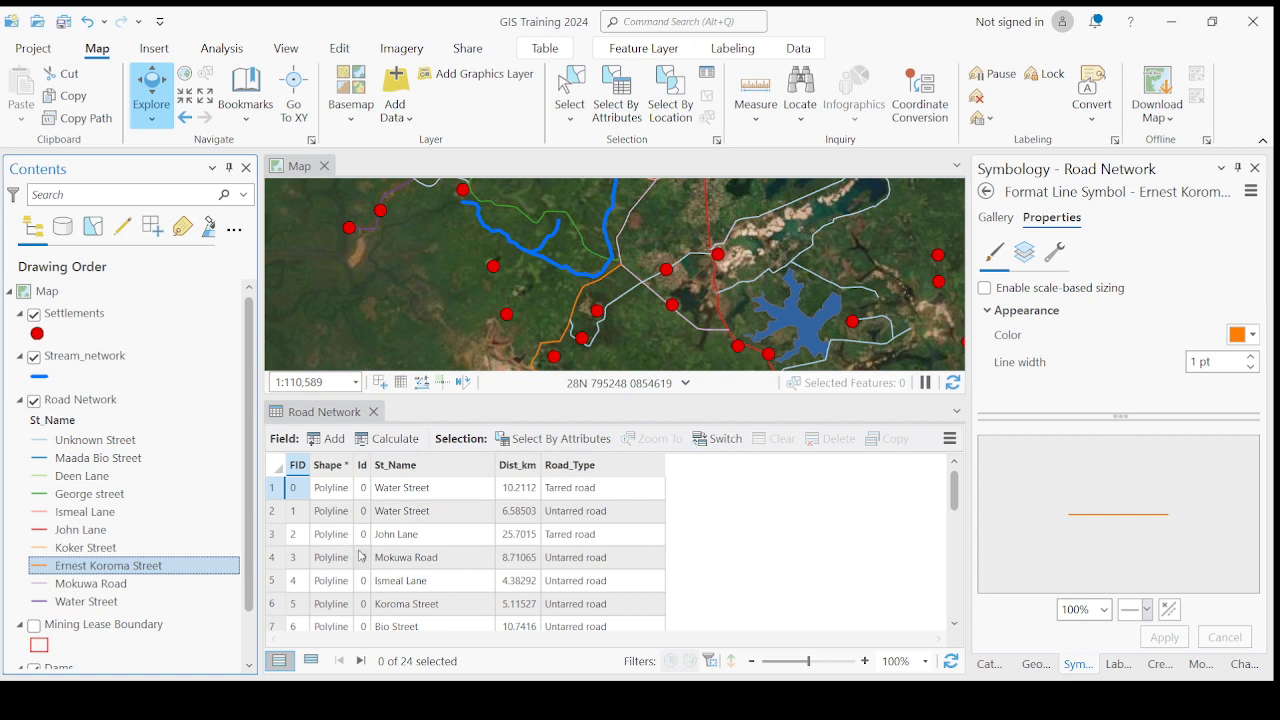
- Review the labels and line symbols of the individual street classes in the Road Network layer
click(88, 461)
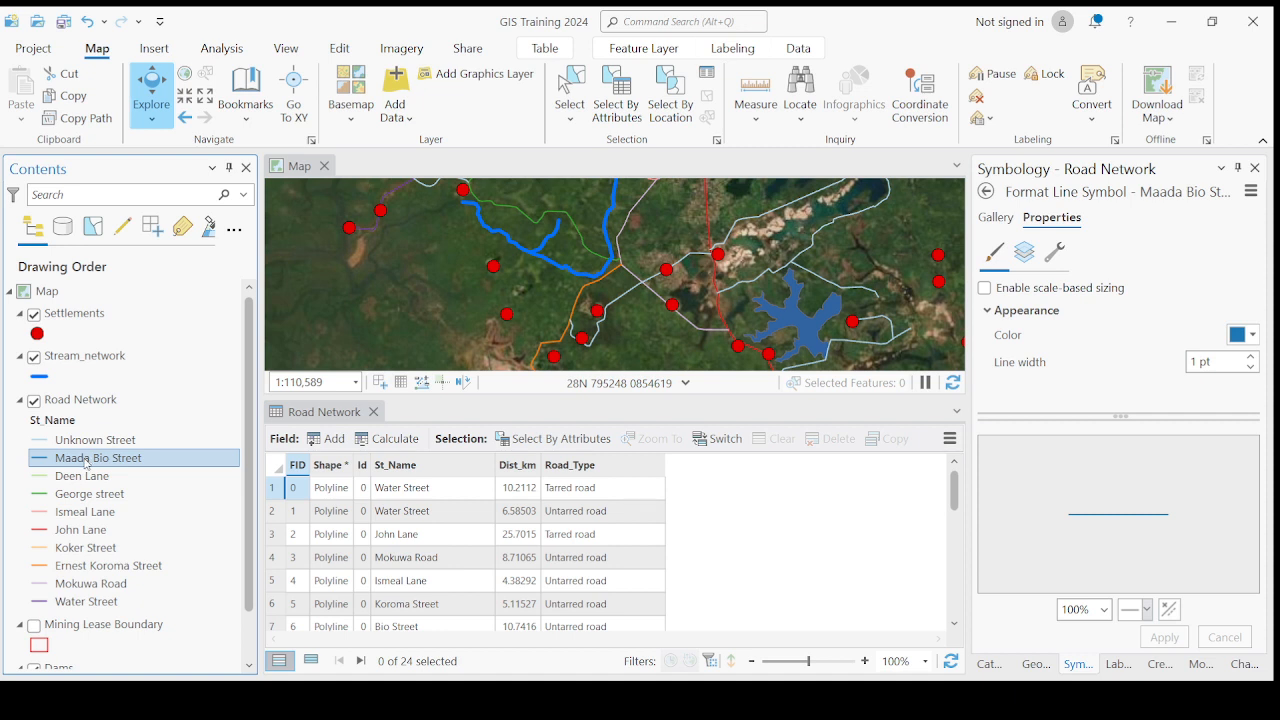
click(82, 463)
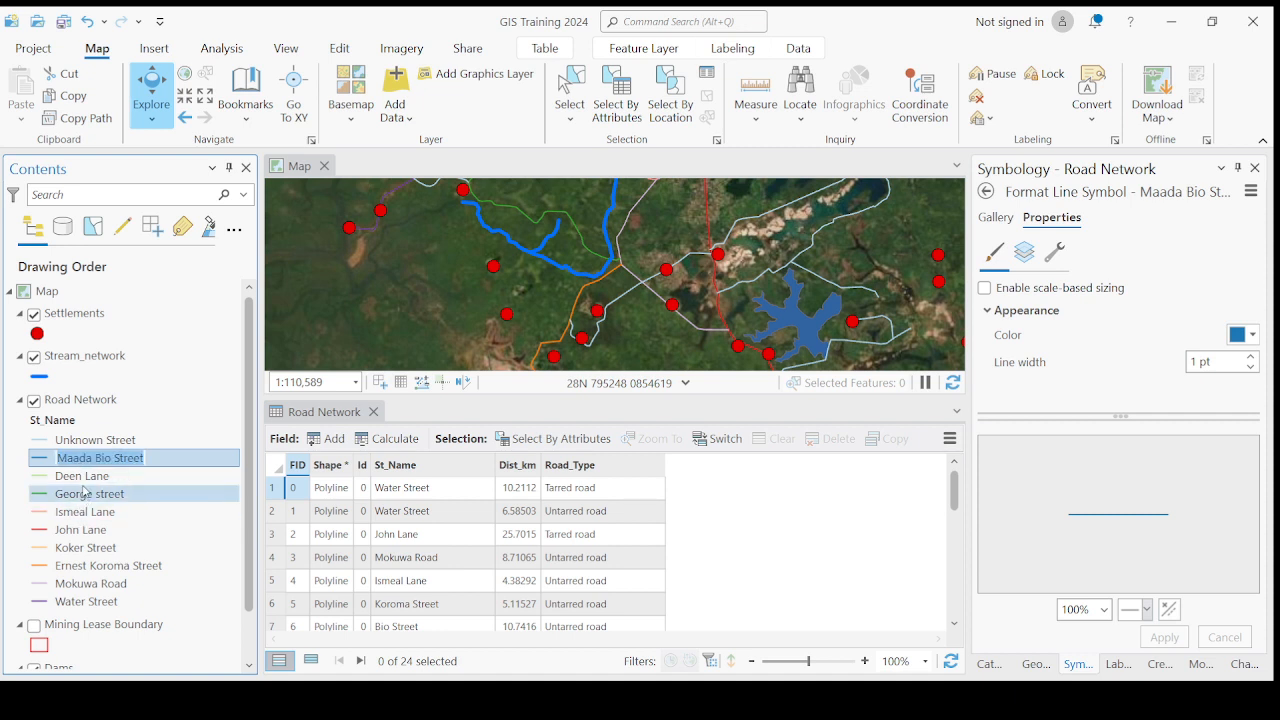
click(80, 477)
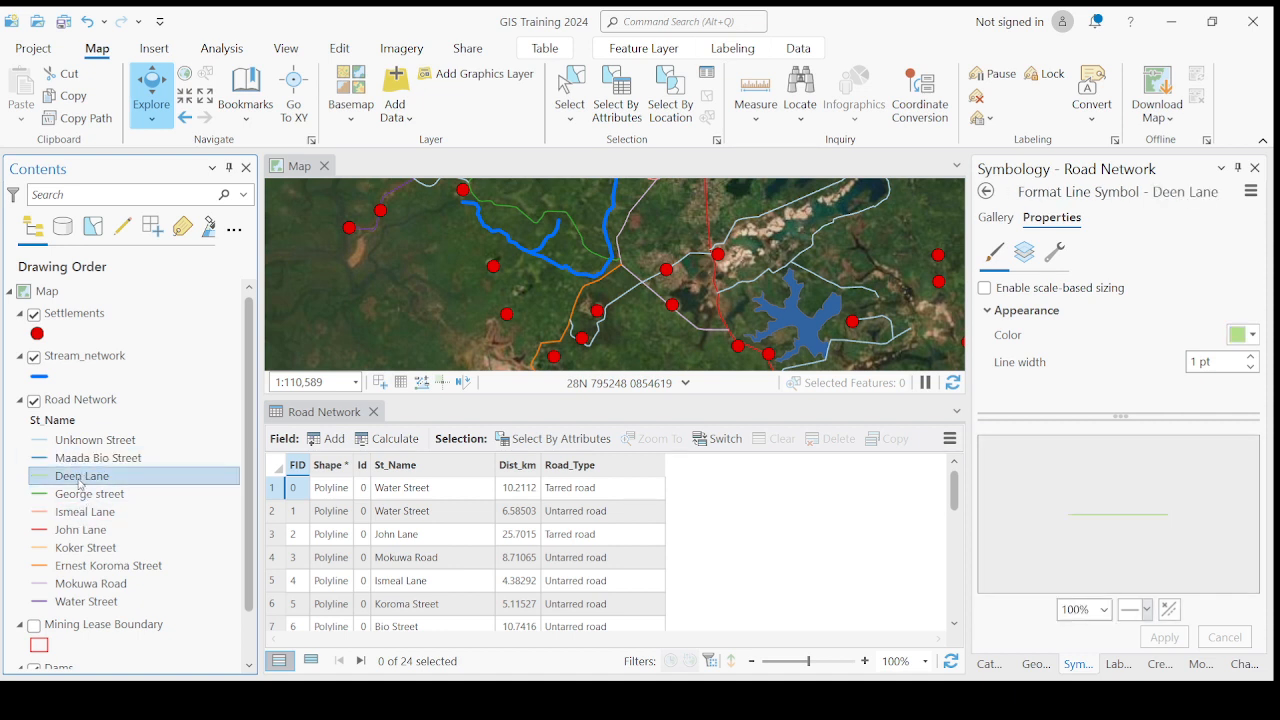
click(80, 480)
ctrl+click(82, 495)
click(85, 515)
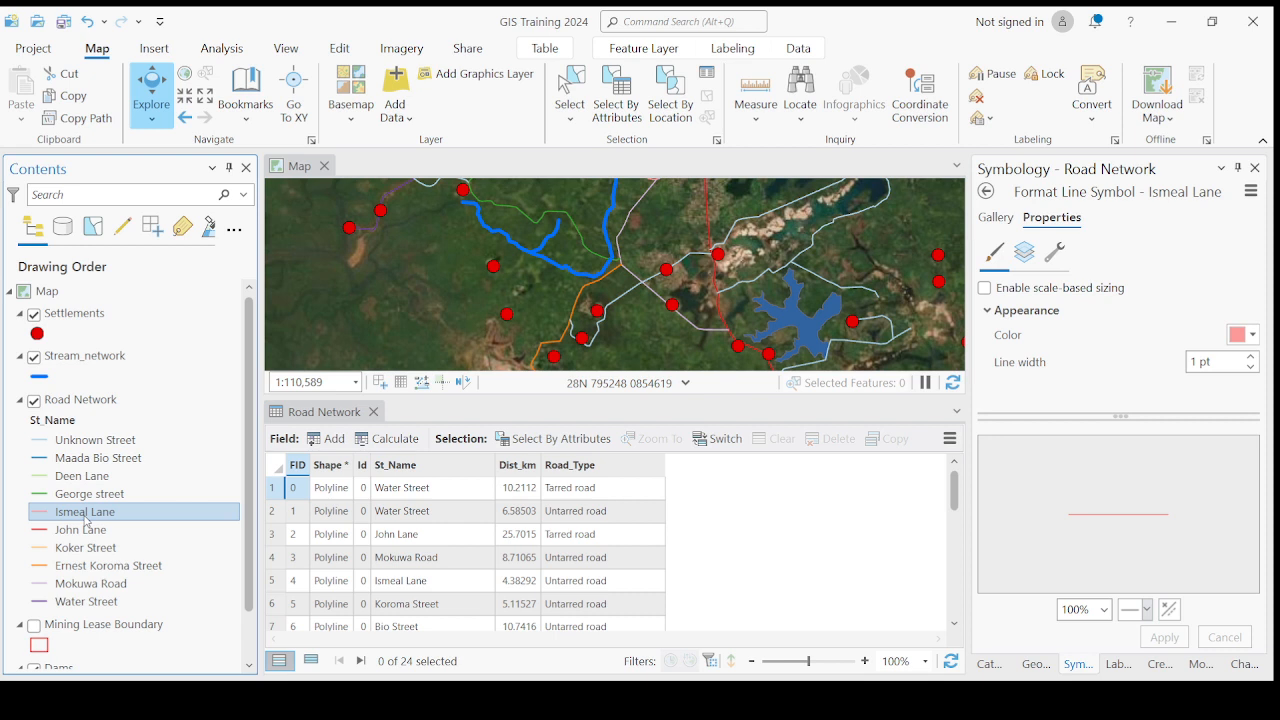
click(80, 530)
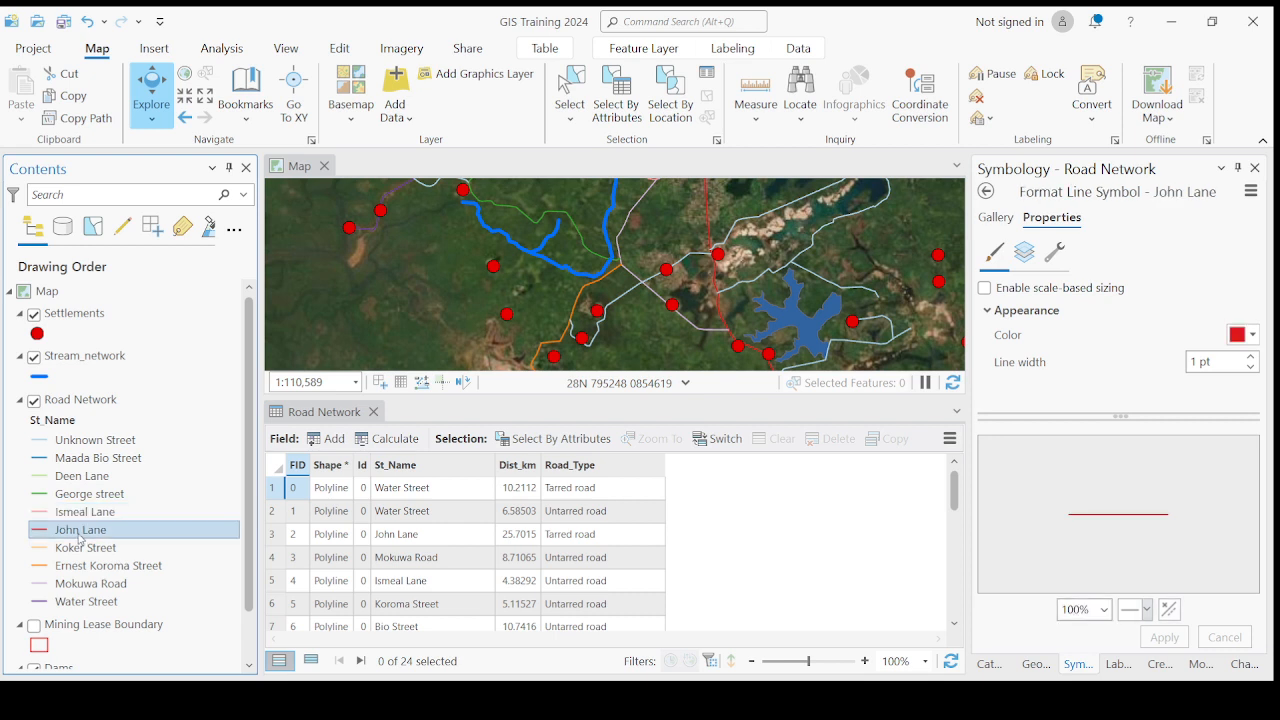
click(105, 500)
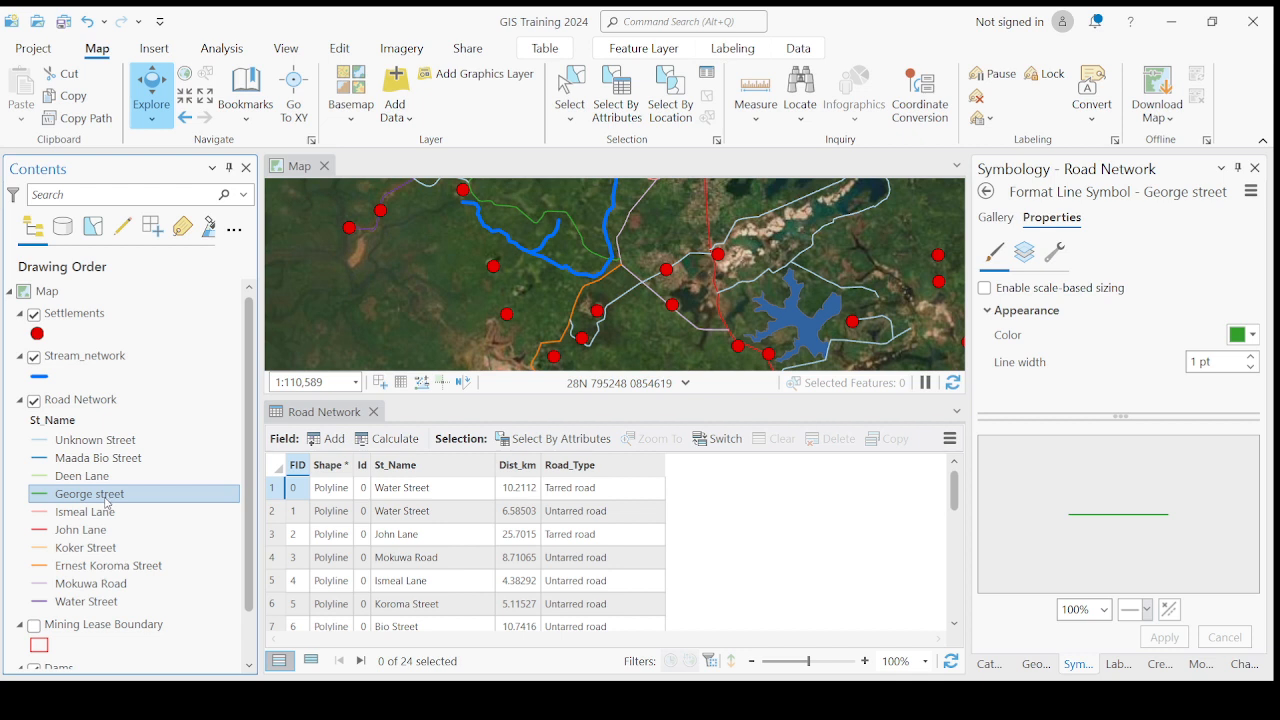
click(98, 512)
click(88, 519)
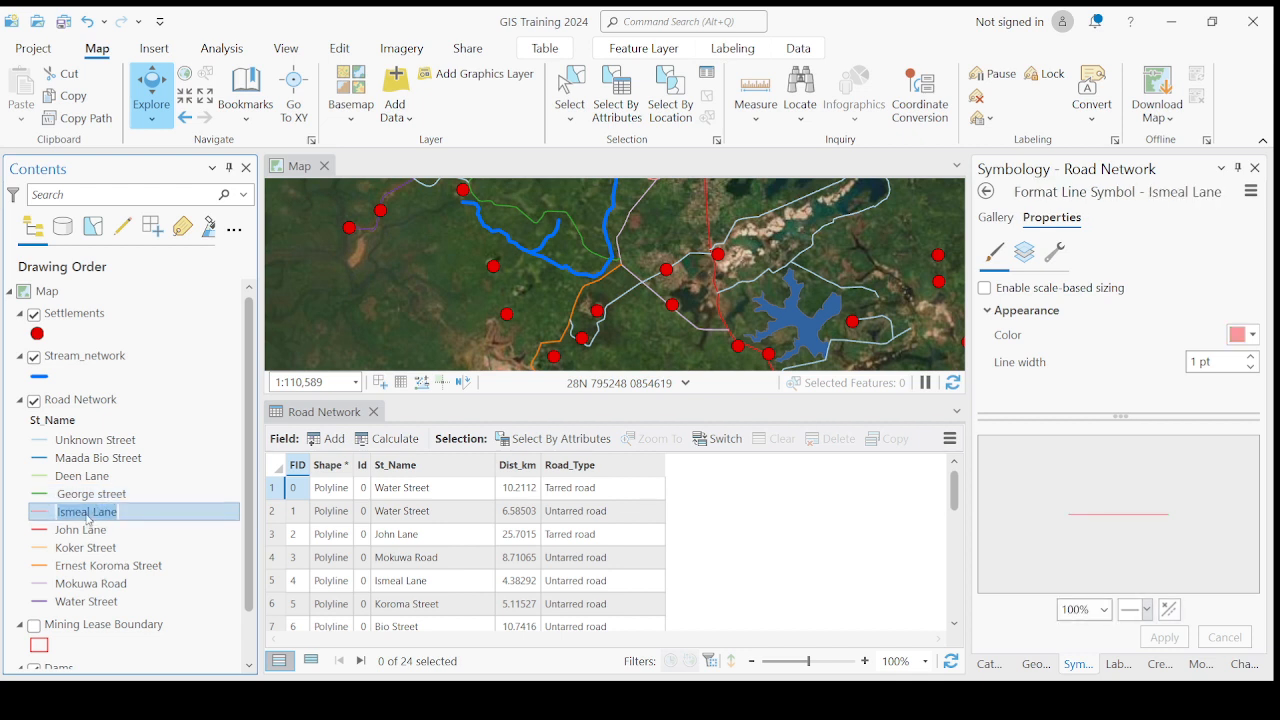
click(95, 530)
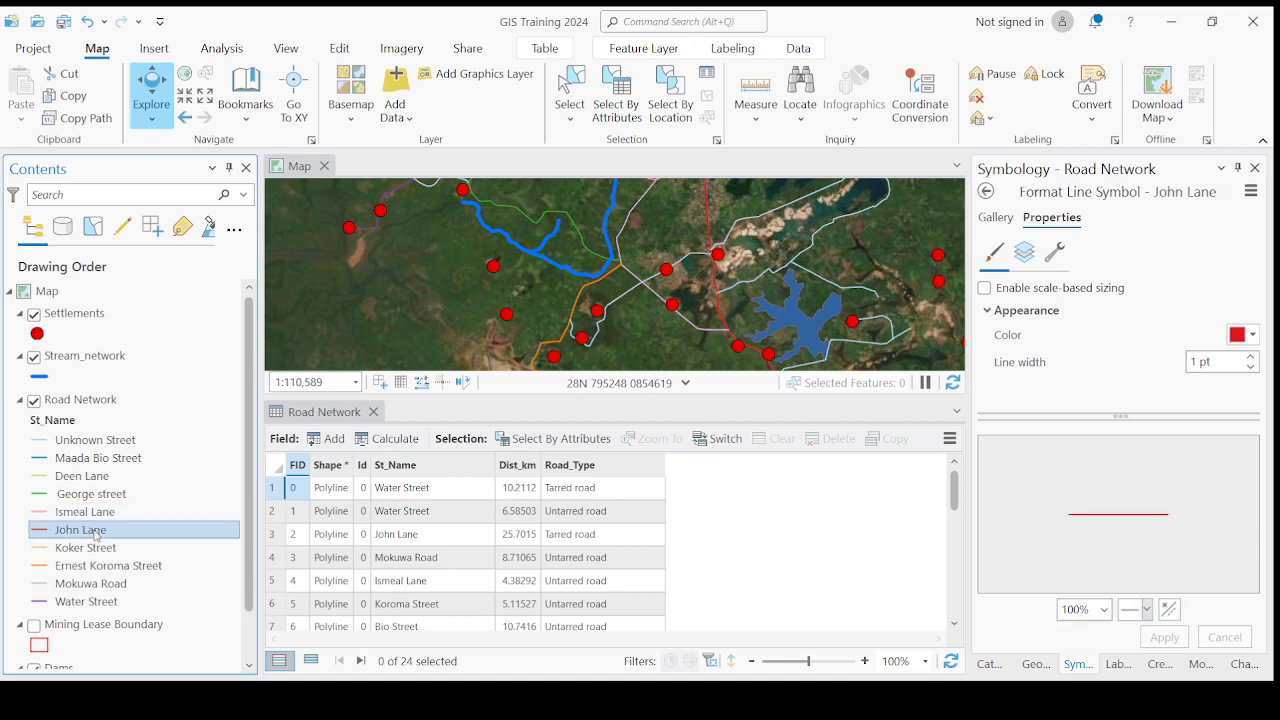
click(99, 460)
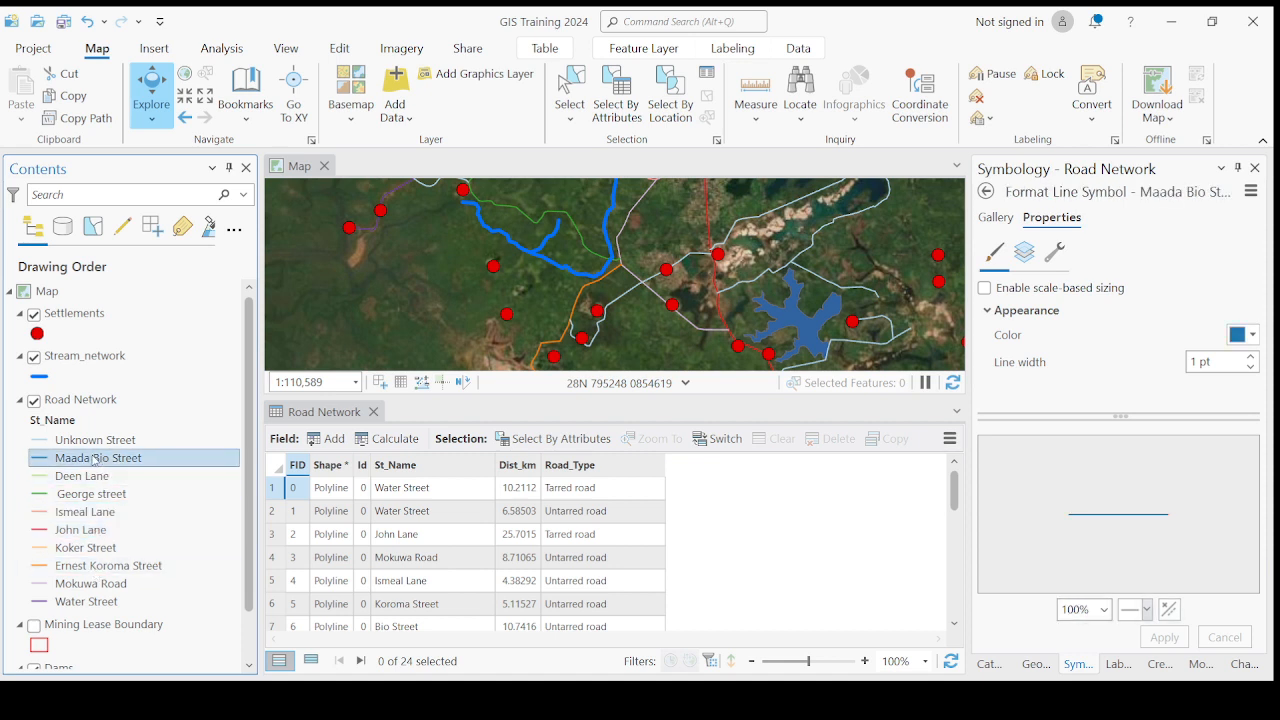
click(95, 459)
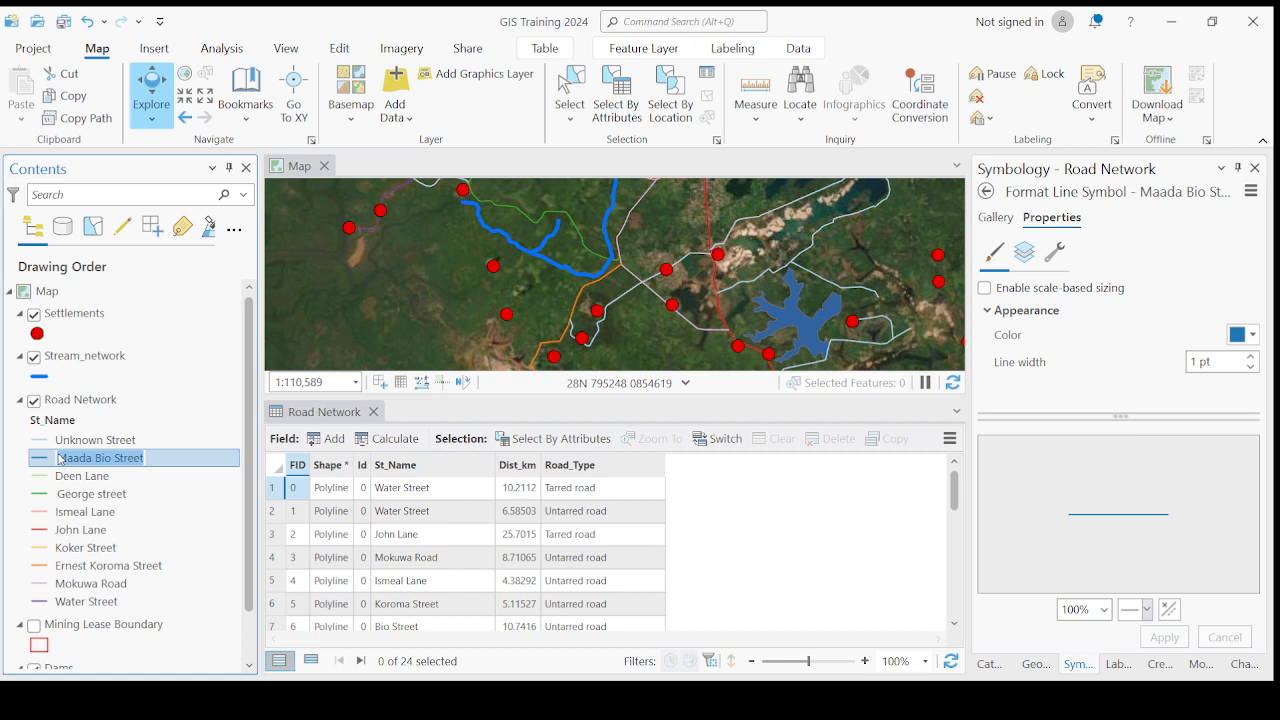
click(85, 531)
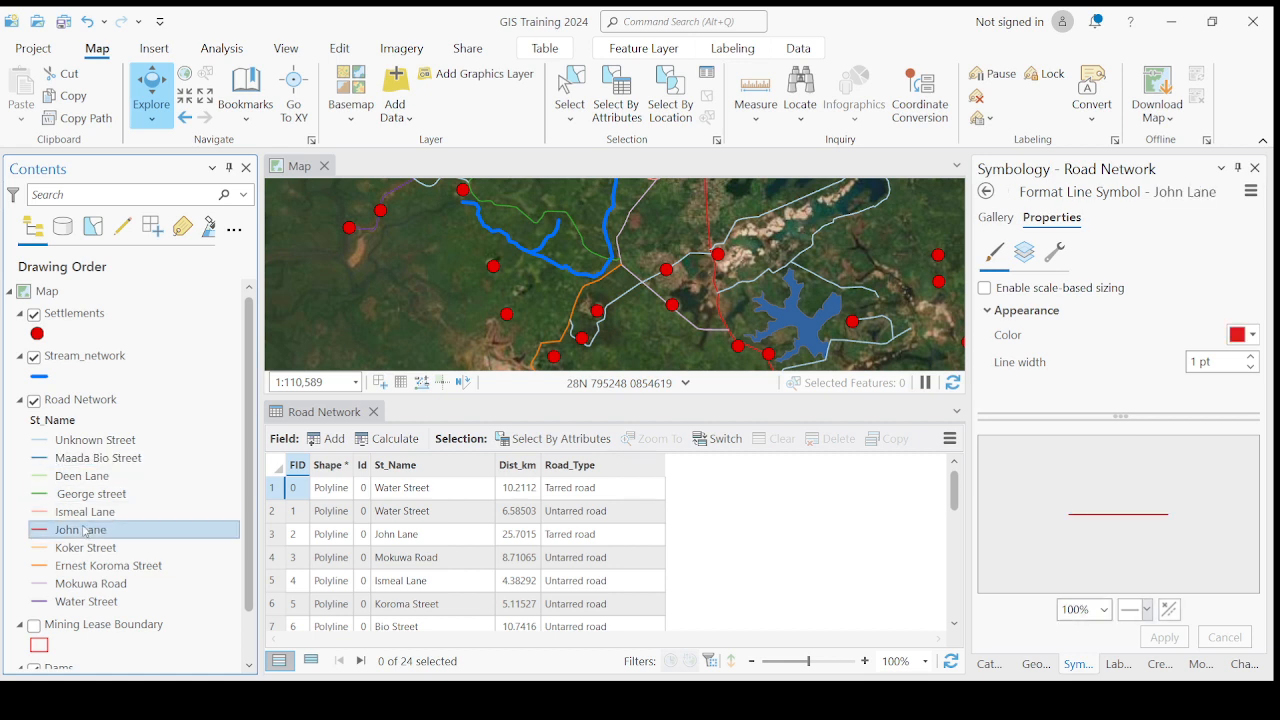
click(72, 585)
click(69, 589)
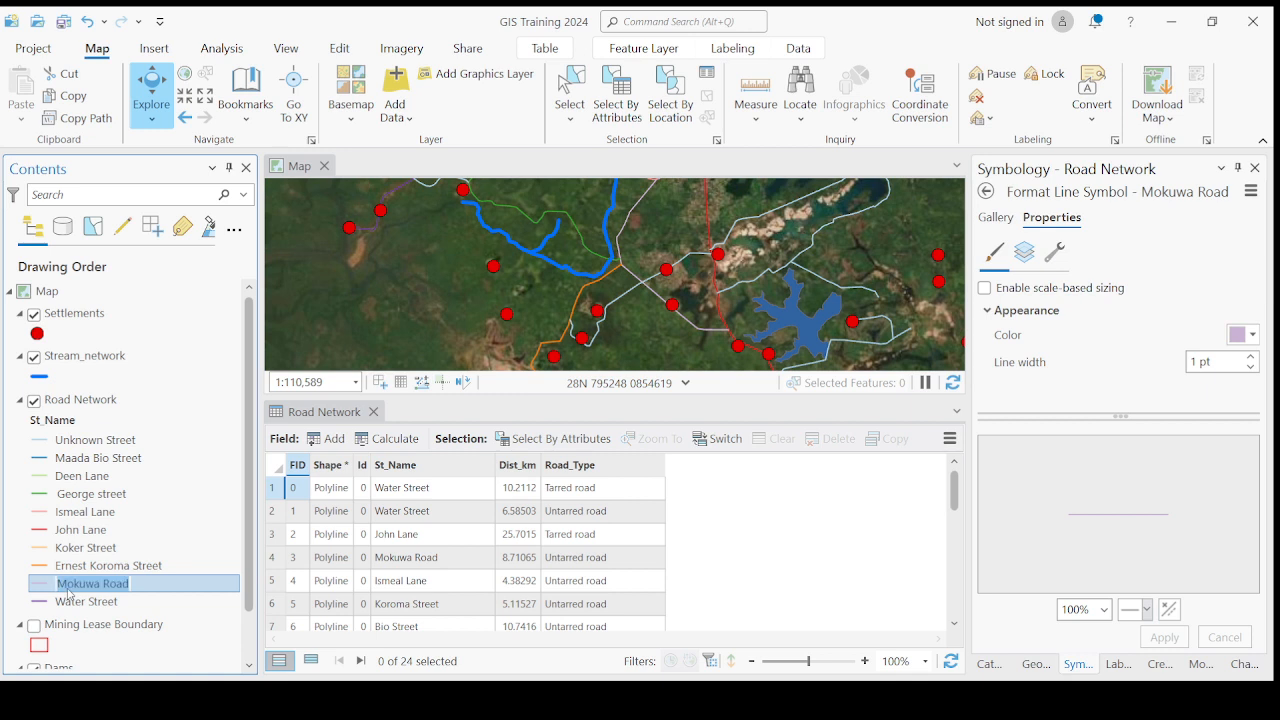
click(91, 566)
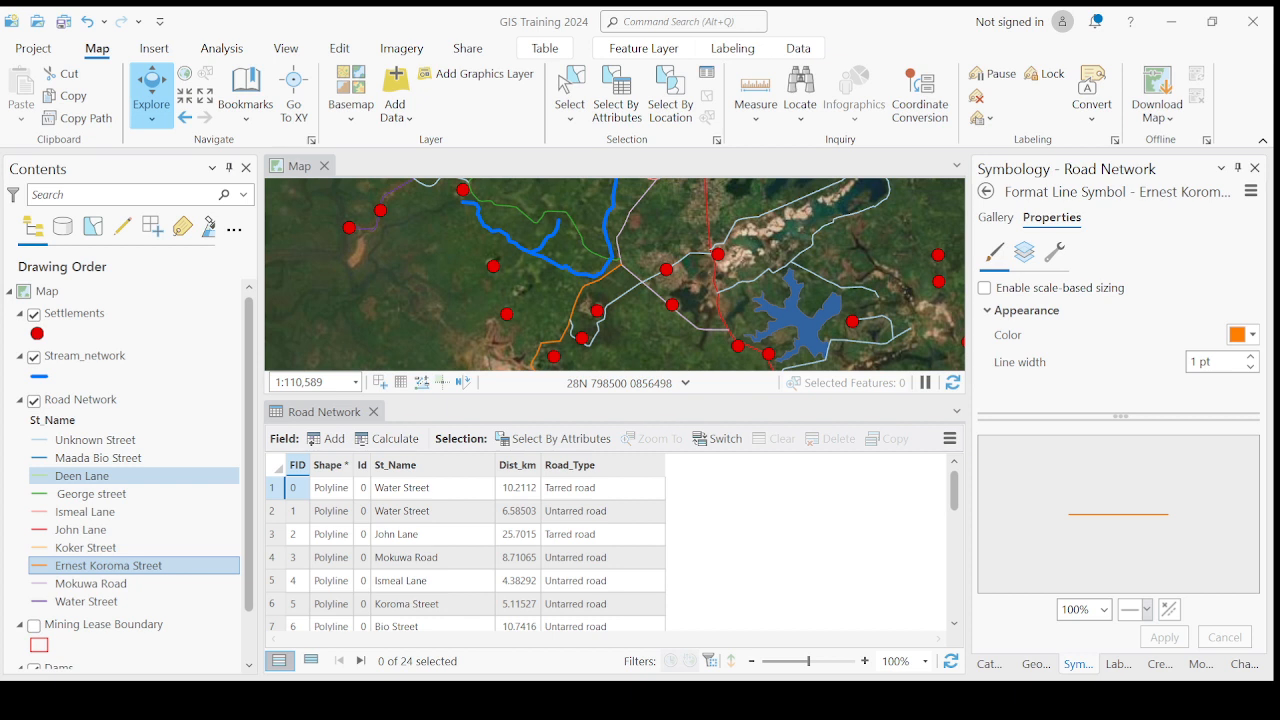
click(90, 477)
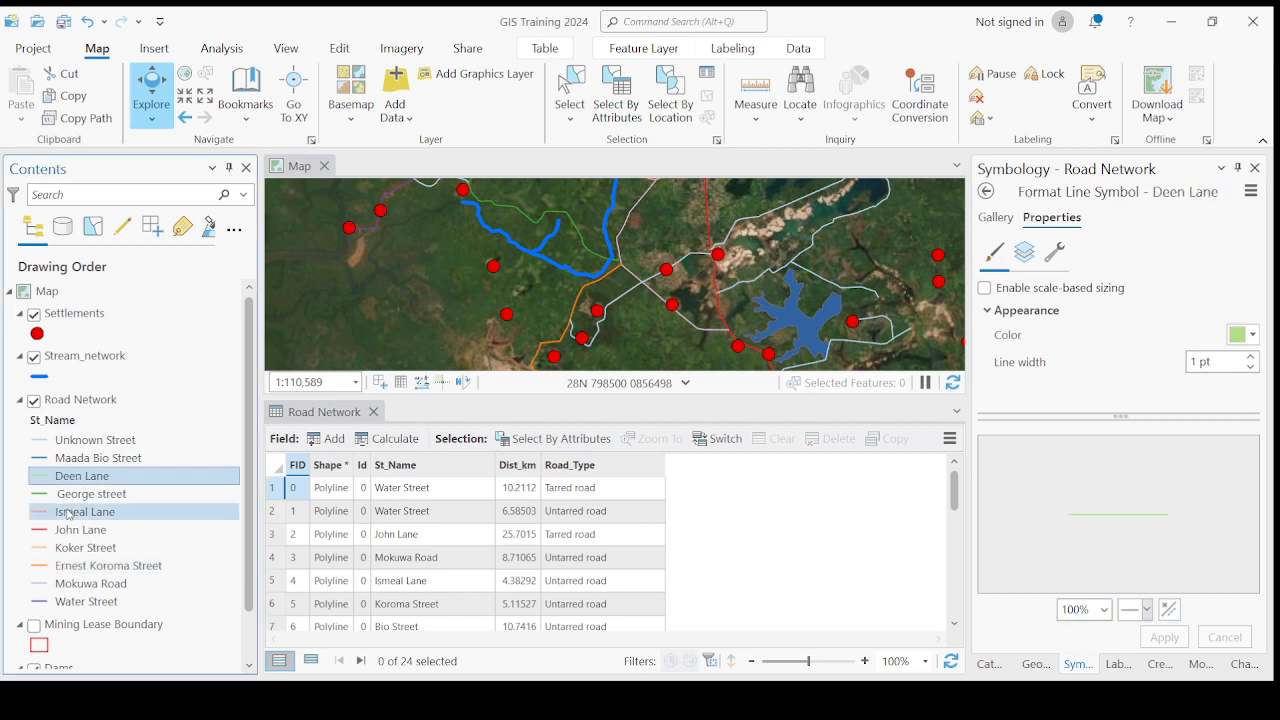
click(114, 494)
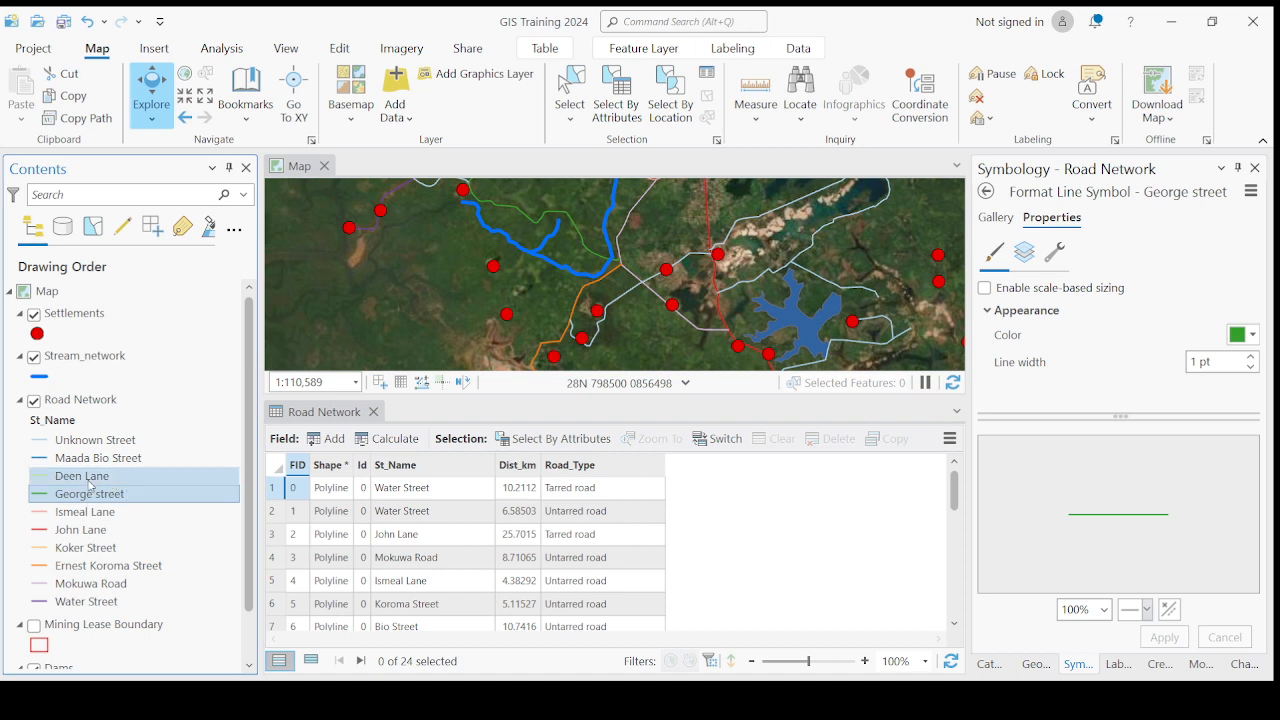
click(90, 479)
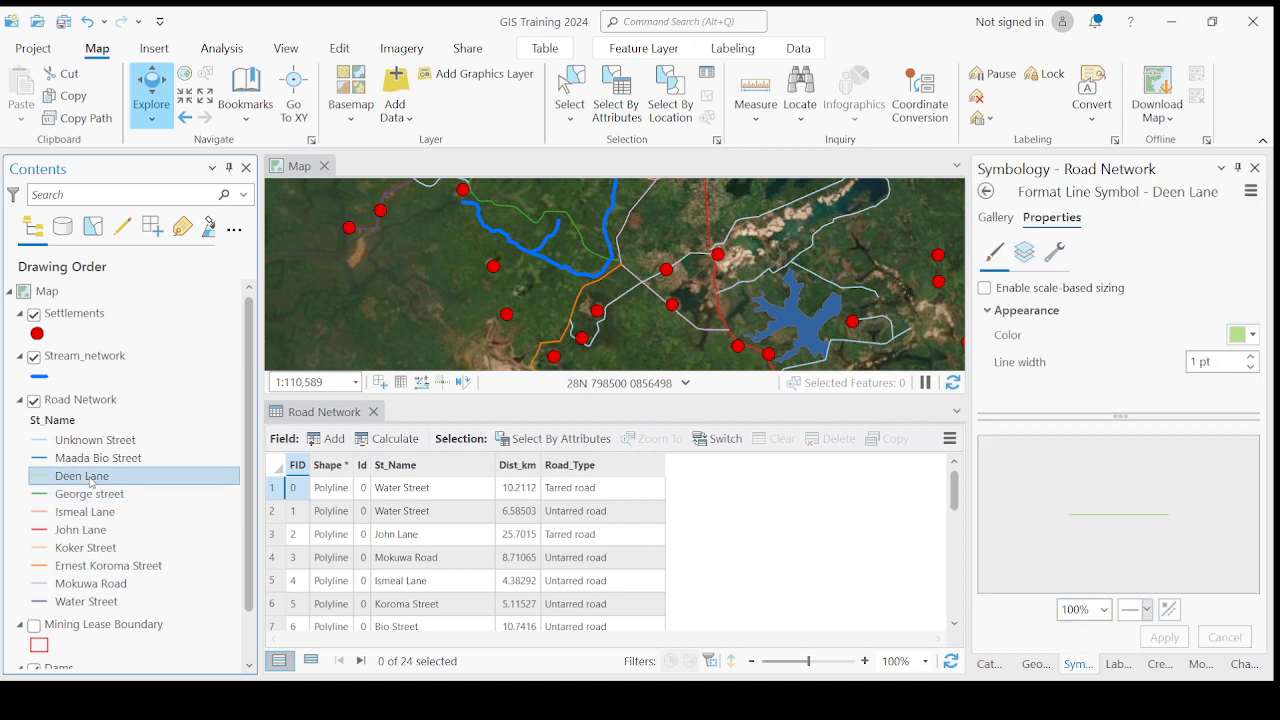
- Rename the John Lane class label of the Road Network layer to John Koker Lane
click(85, 495)
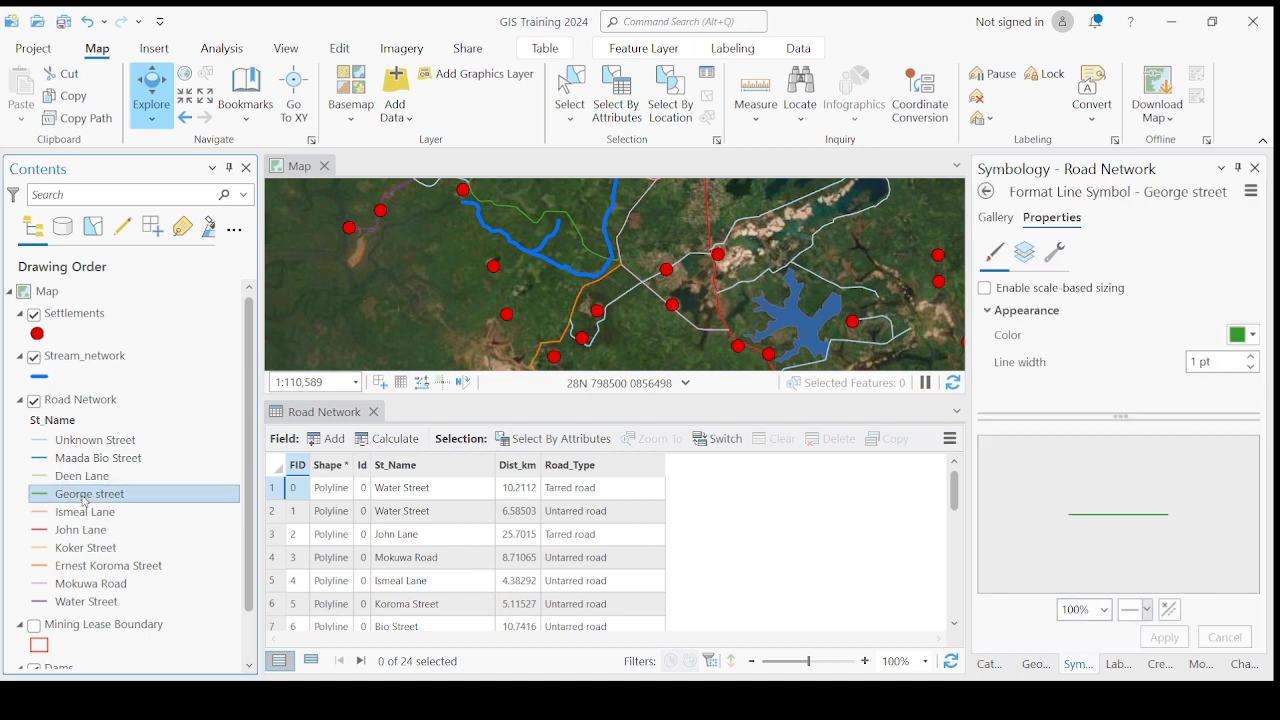
click(74, 496)
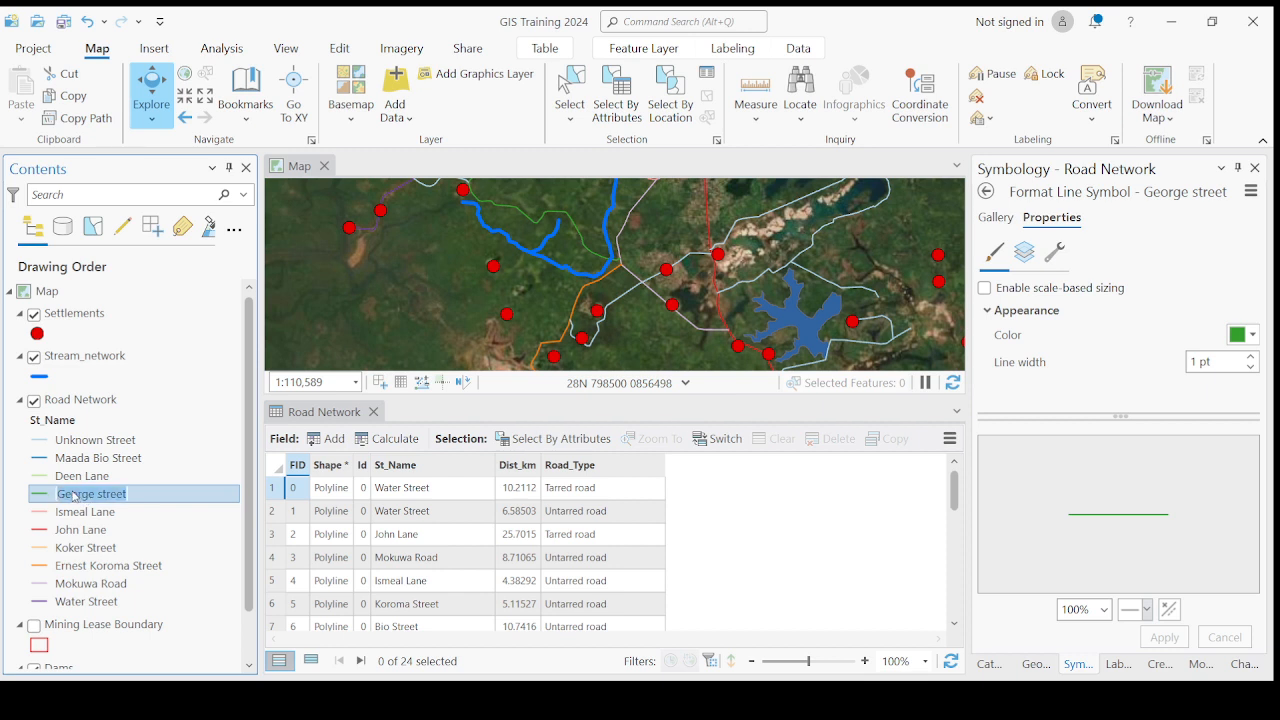
click(96, 530)
click(96, 530)
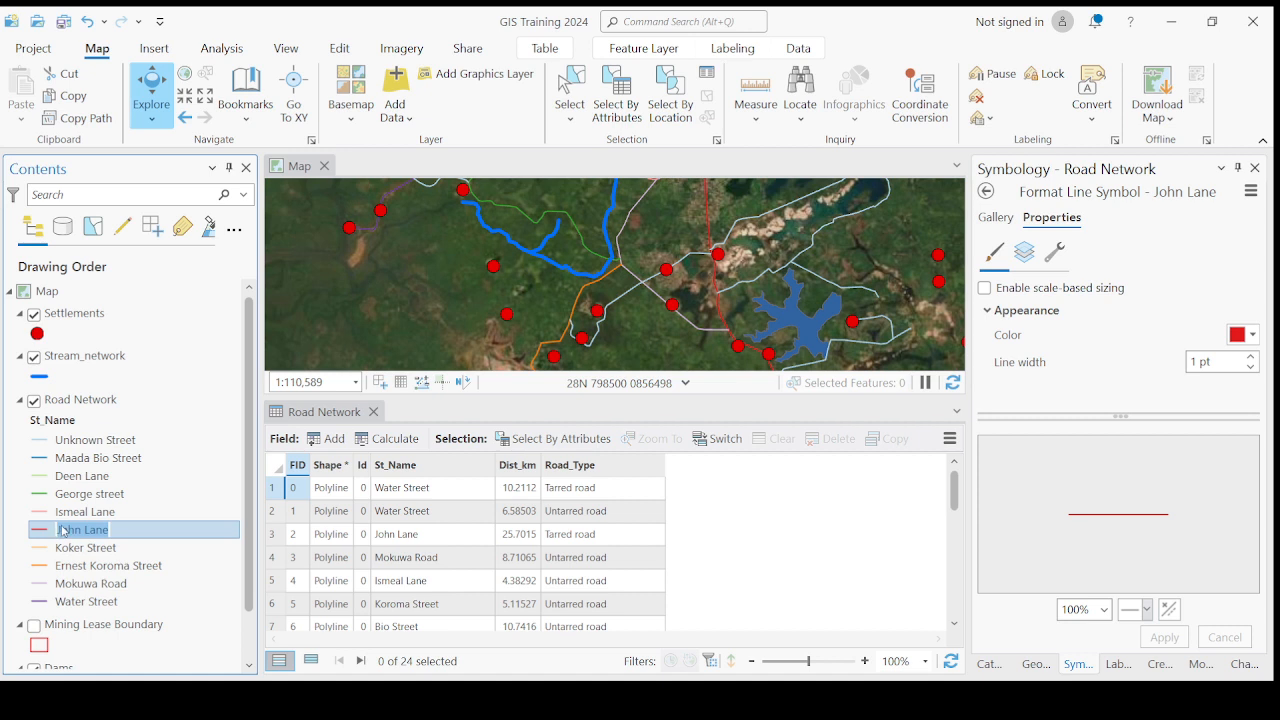
click(60, 529)
text(Koker)
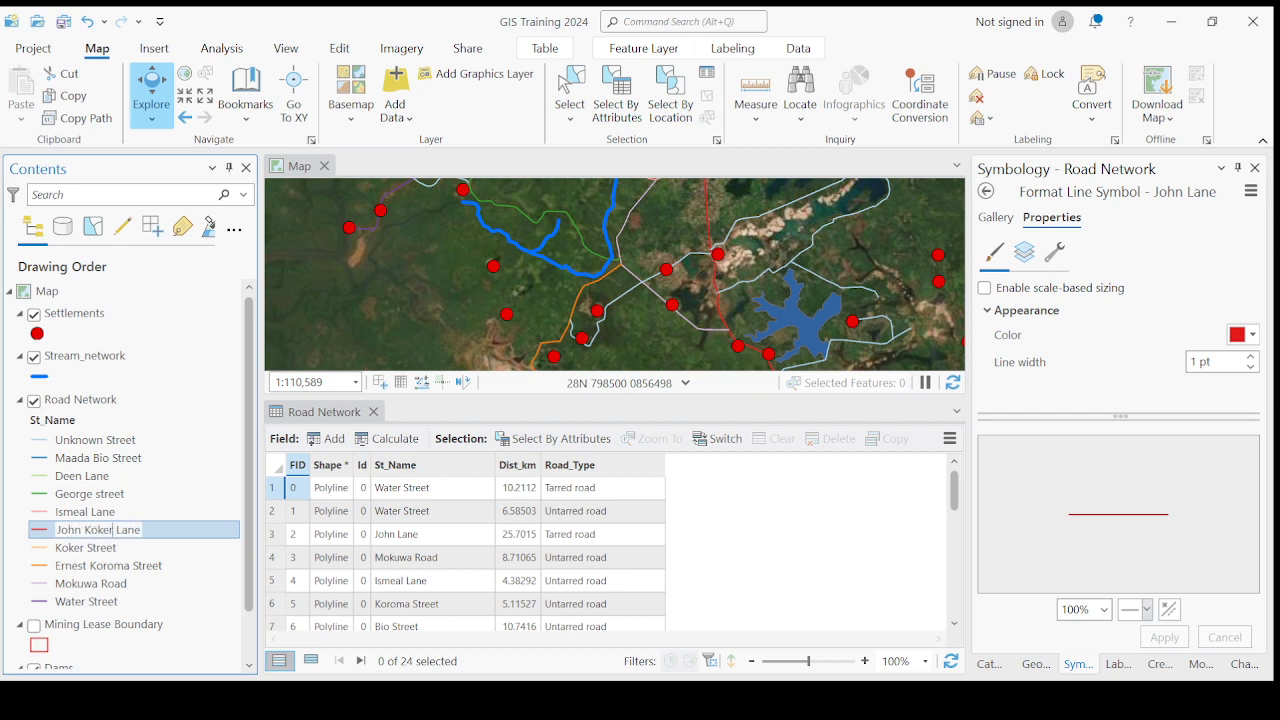
click(92, 548)
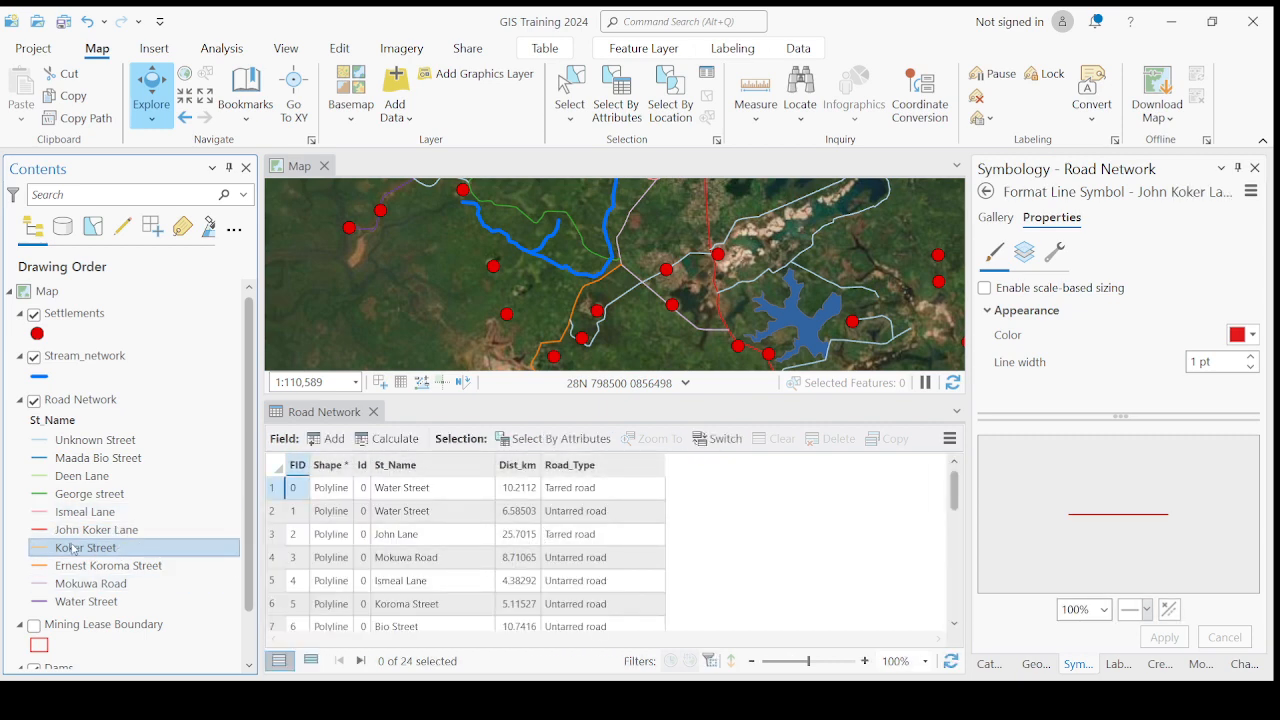
click(125, 511)
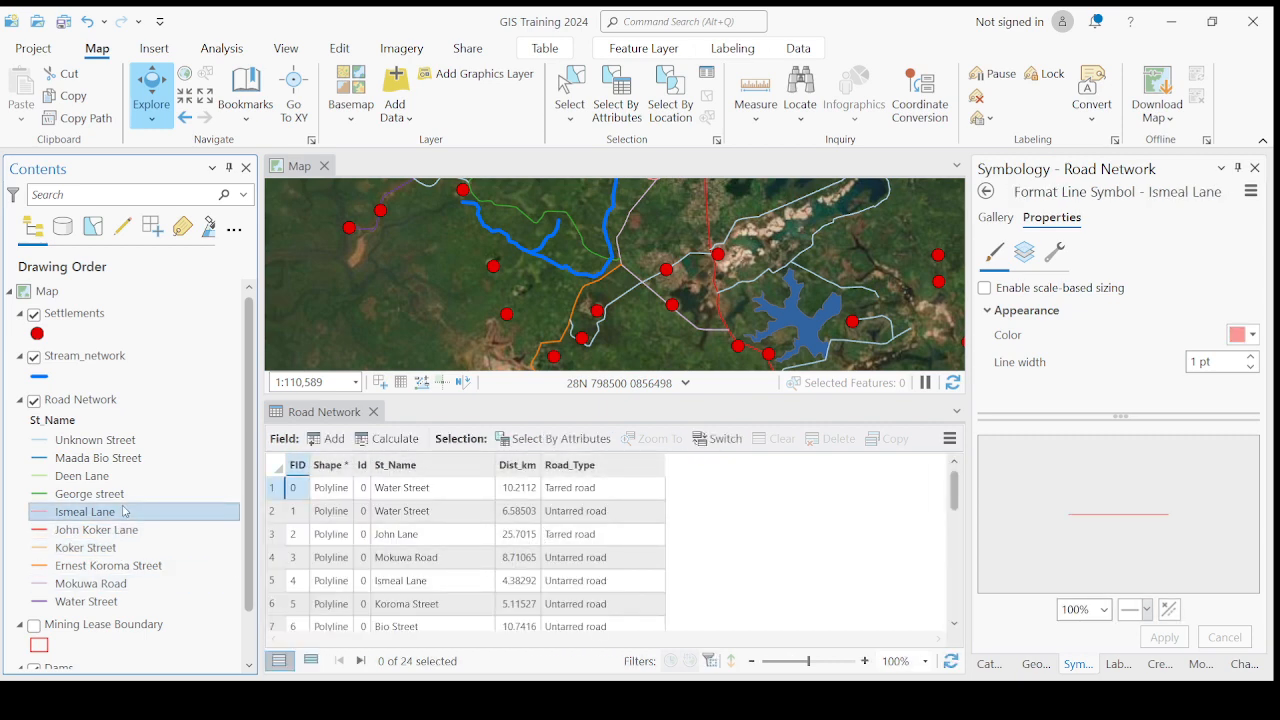
scroll(125, 512, down, 1)
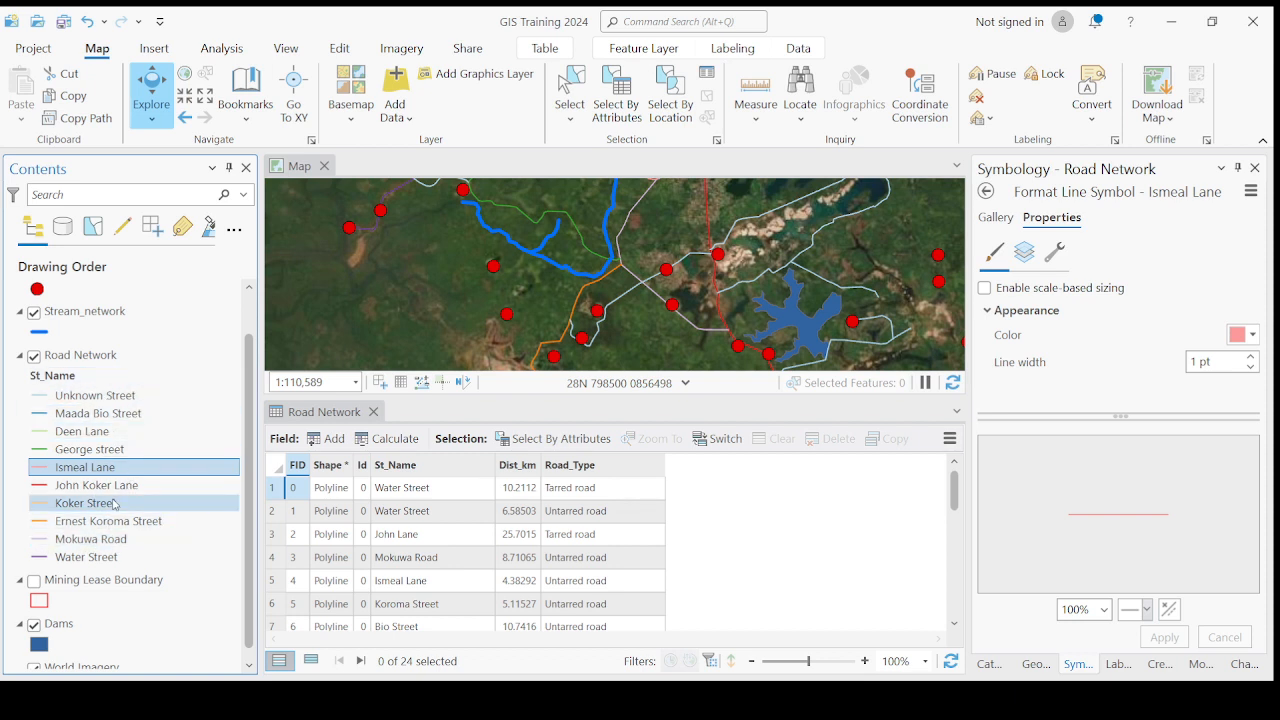
click(84, 432)
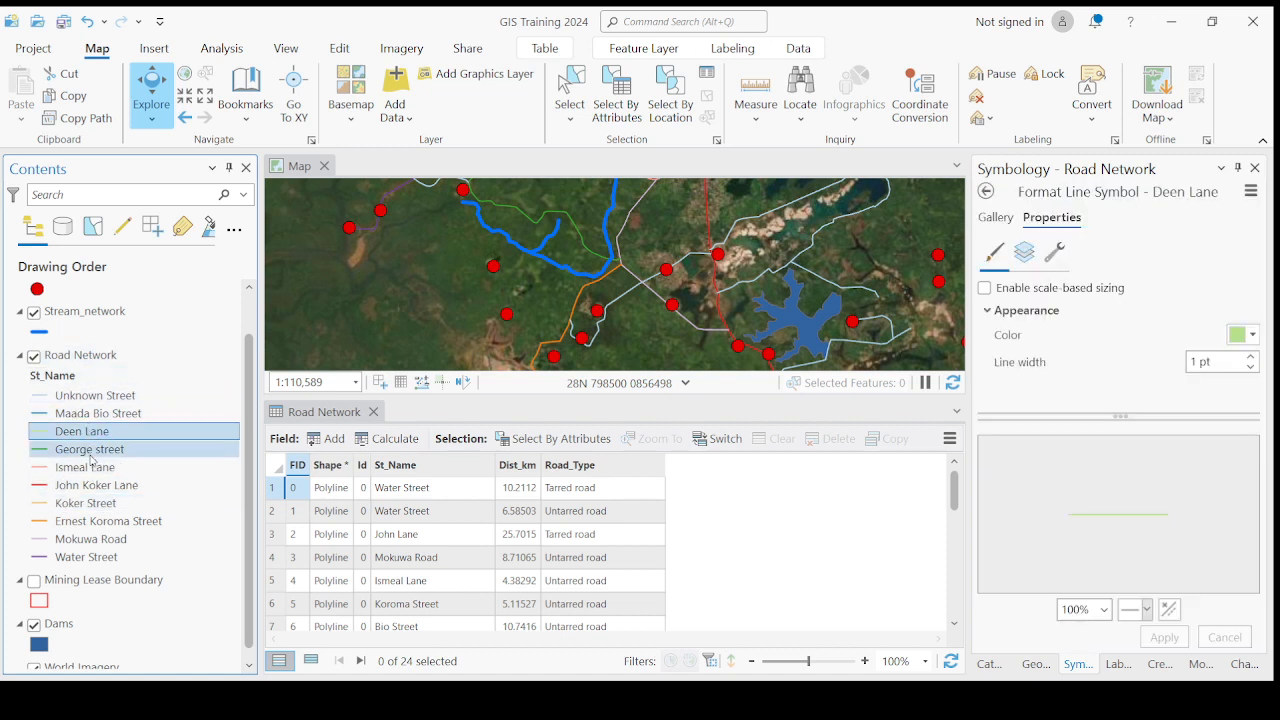
click(91, 452)
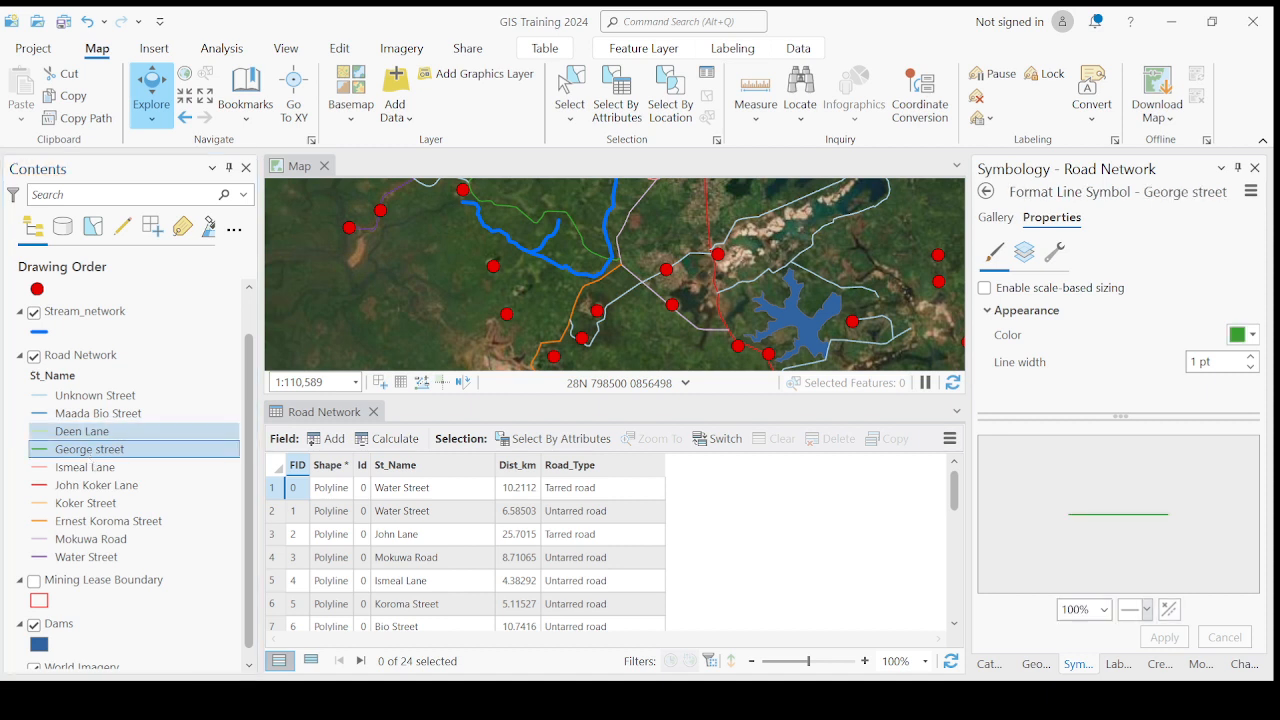